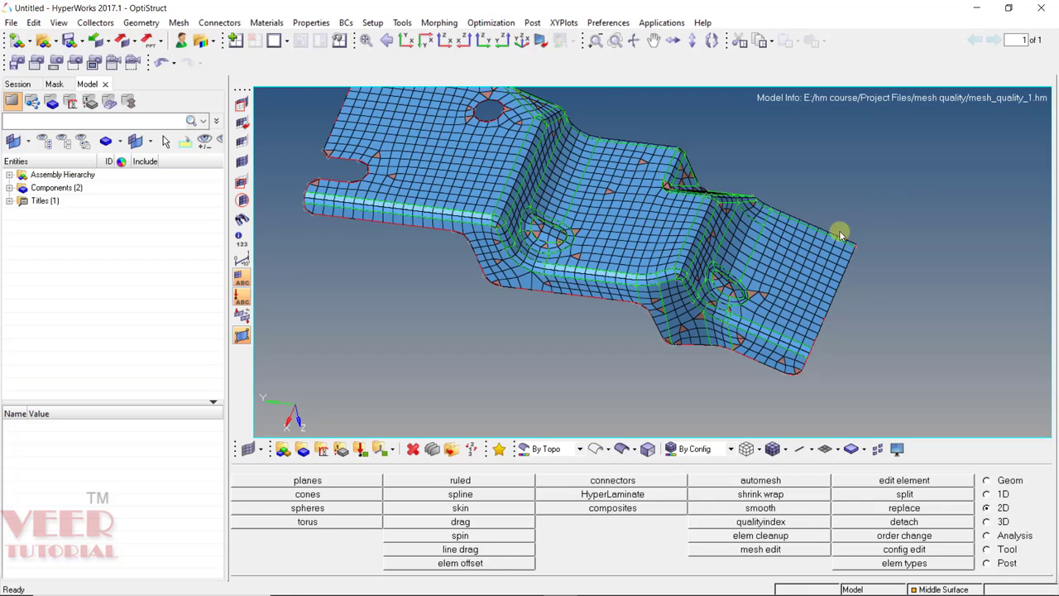
key("F10")
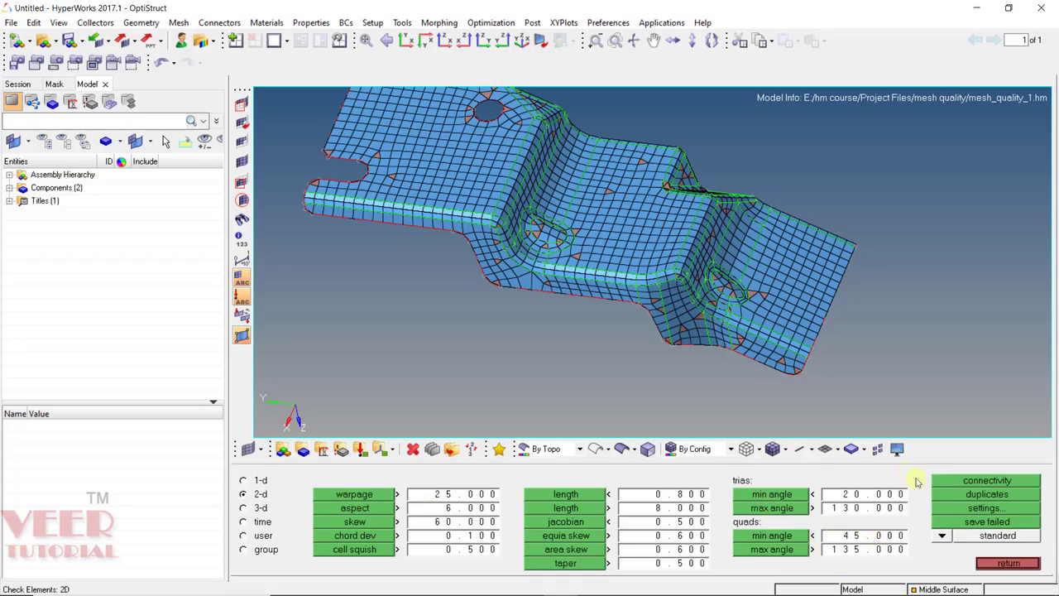
left_click(1008, 563)
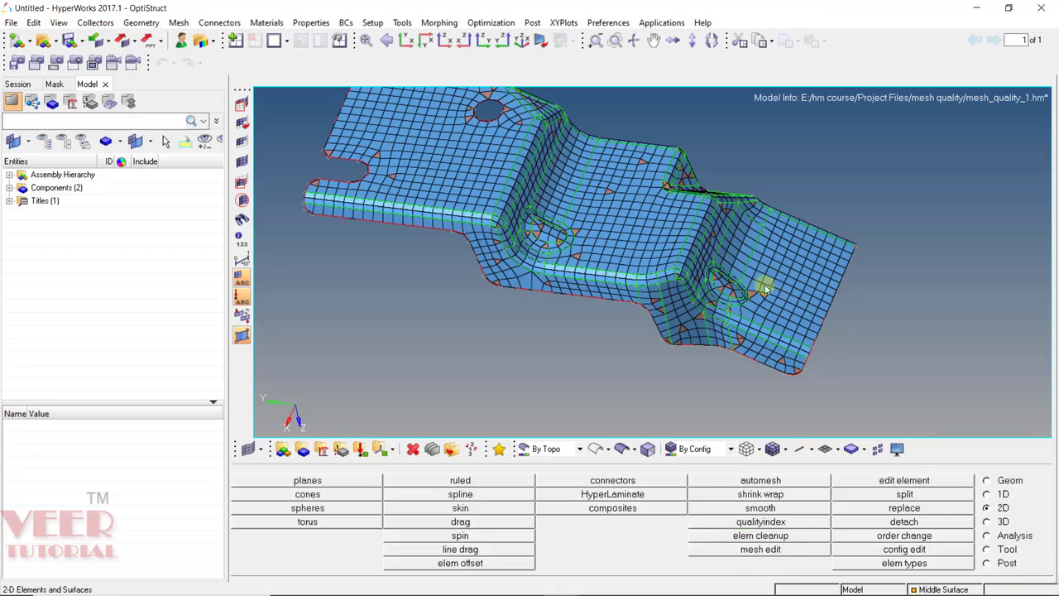
left_click_drag(745, 288, 627, 311, "ctrl")
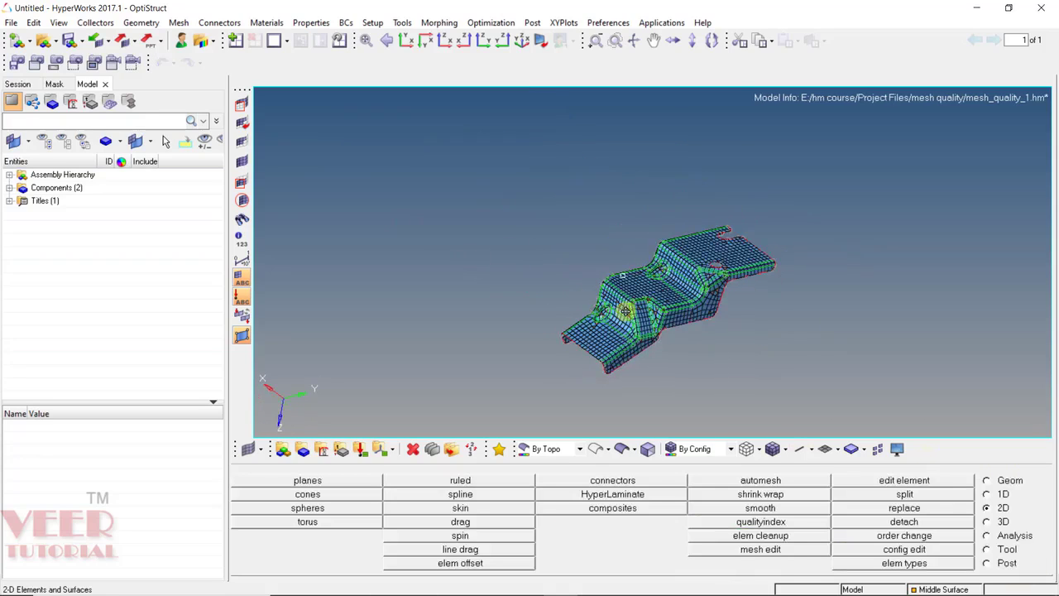
left_click(45, 43)
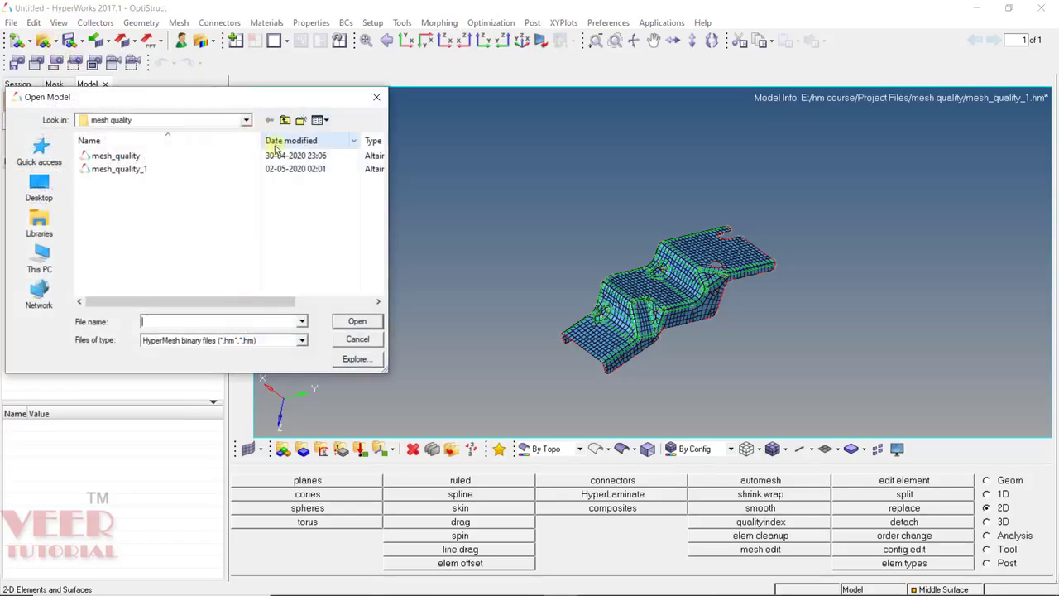
left_click(357, 339)
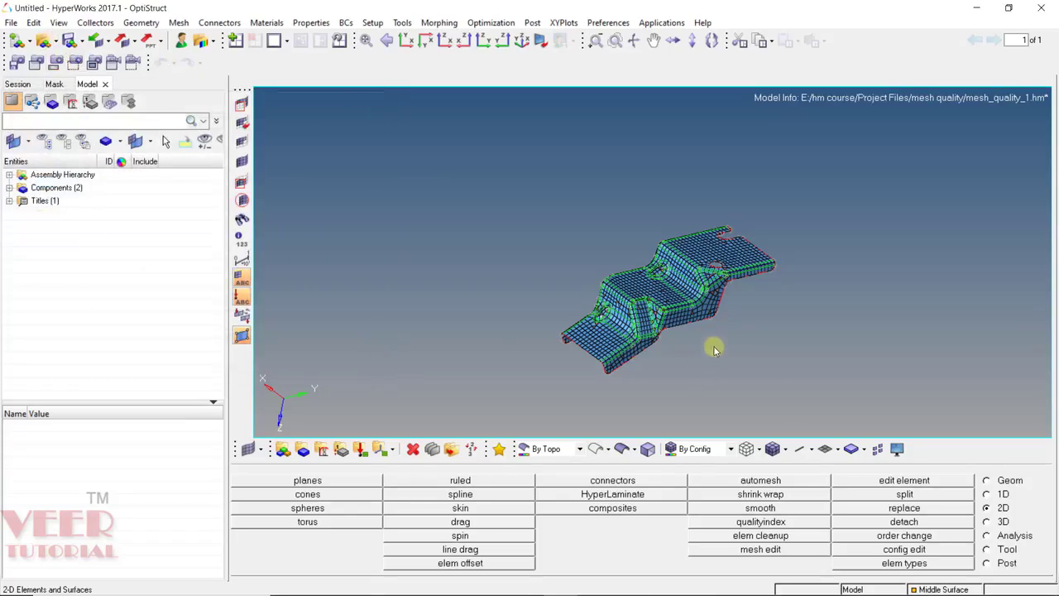
Step: Colour the mesh by element quality
left_click(731, 448)
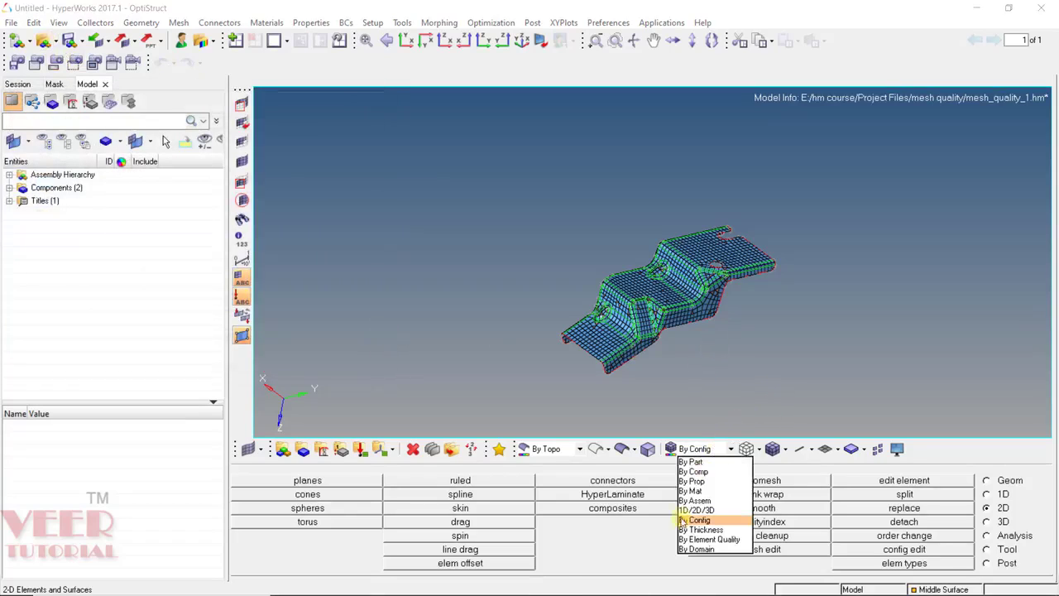
left_click(695, 539)
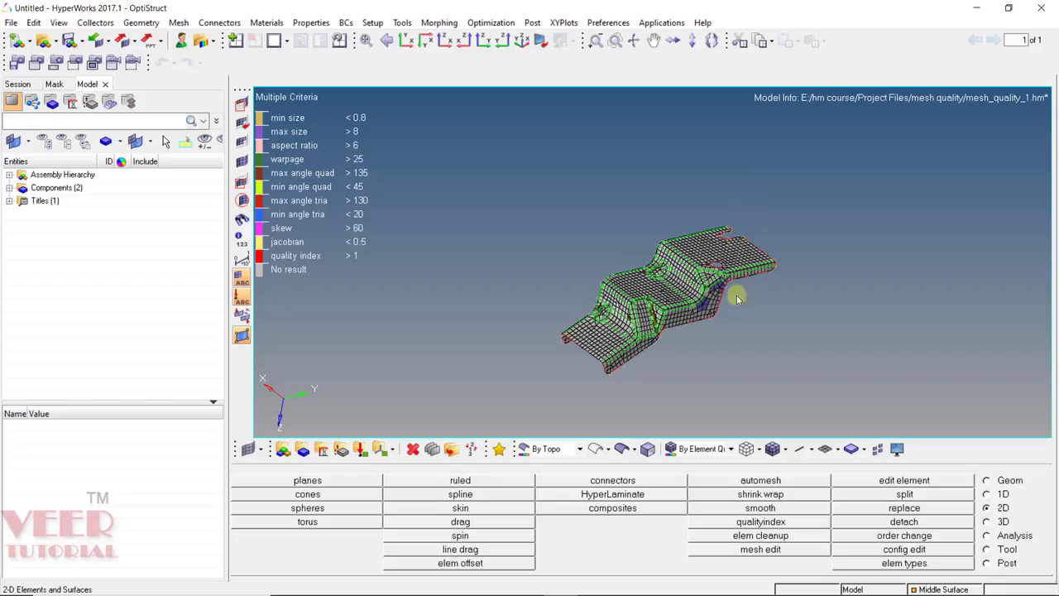
Step: Examine the elements on the side flange that violate the maximum size criterion, comparing their colours with the quality legend
scroll(749, 311, "up", 5)
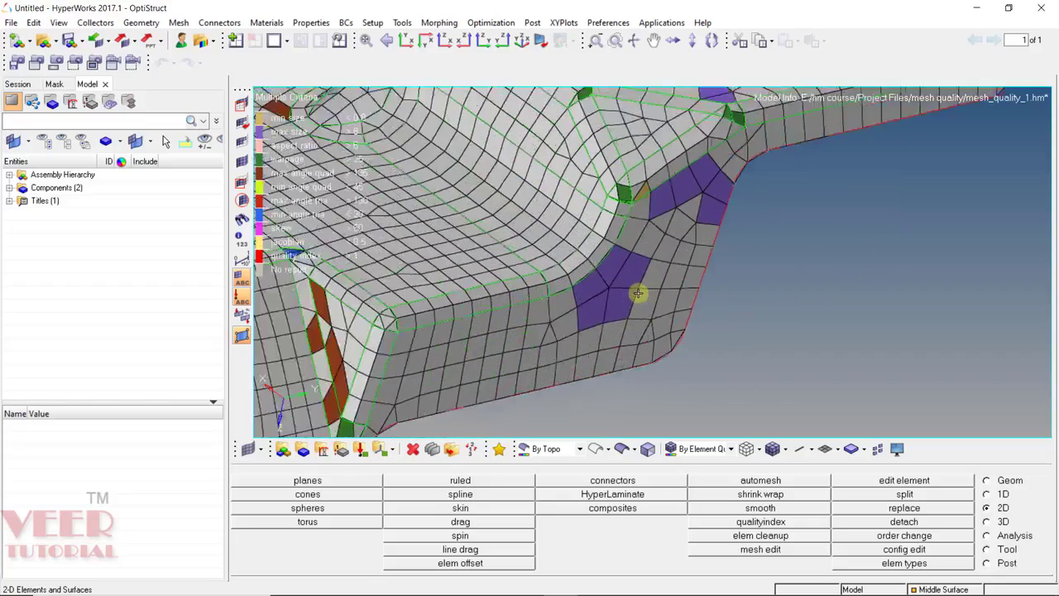
left_click_drag(683, 303, 716, 296, "ctrl")
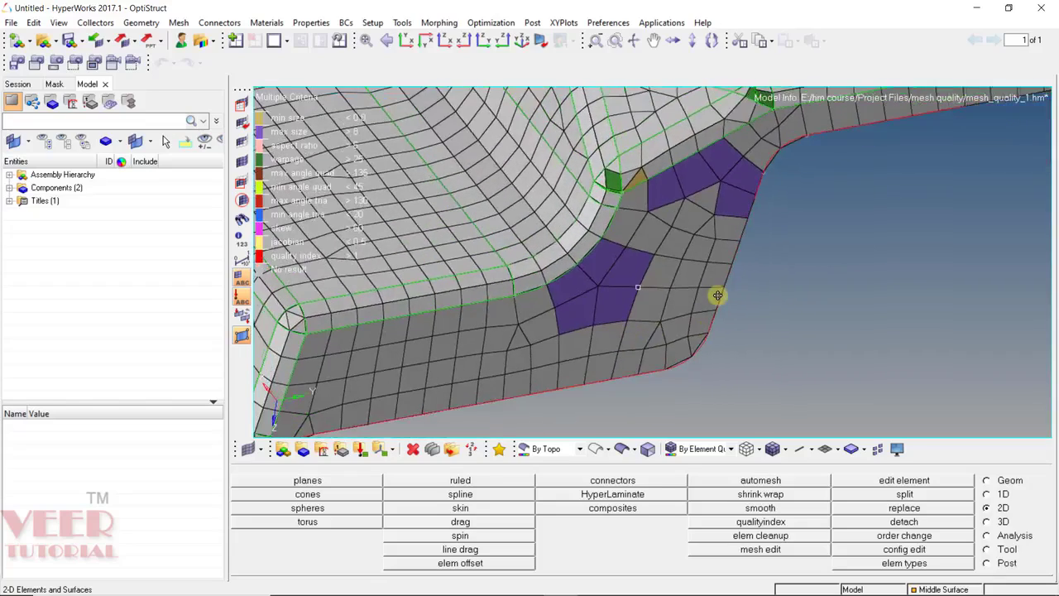
key("f")
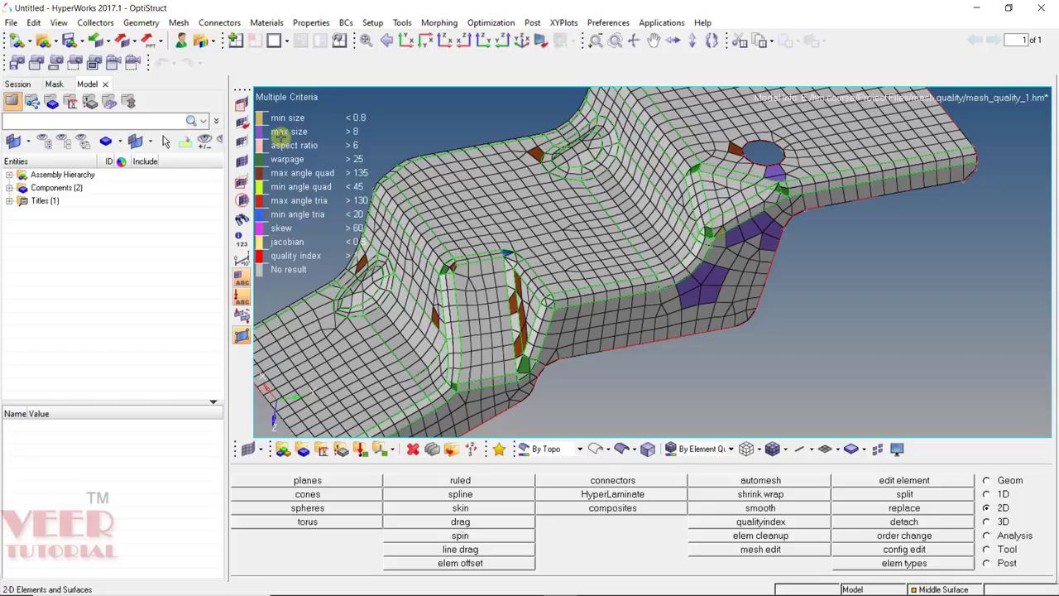
scroll(733, 299, "up", 2)
scroll(688, 250, "up", 2)
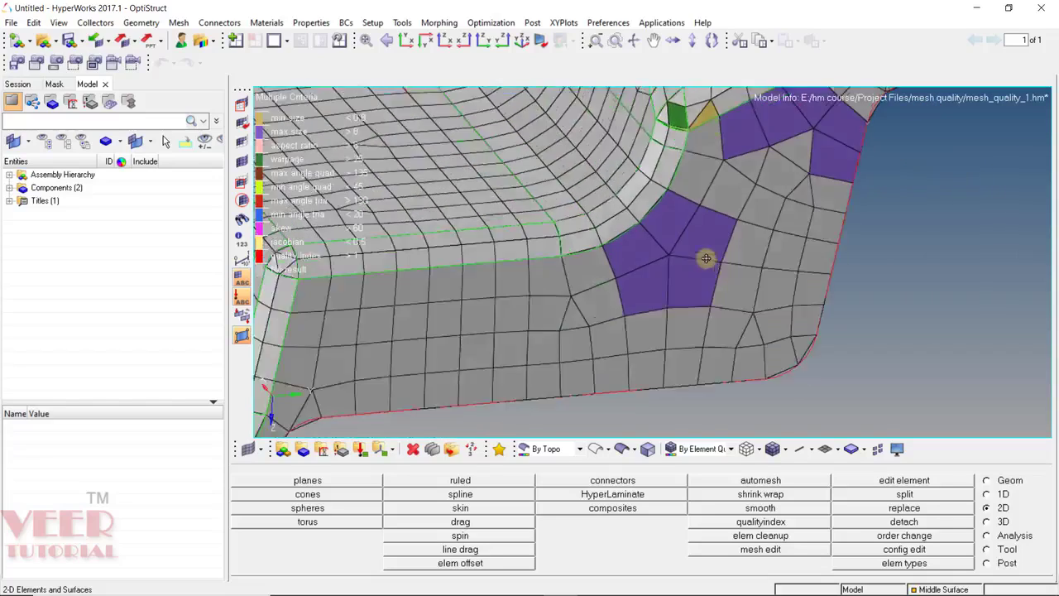
left_click_drag(705, 258, 712, 291, "ctrl")
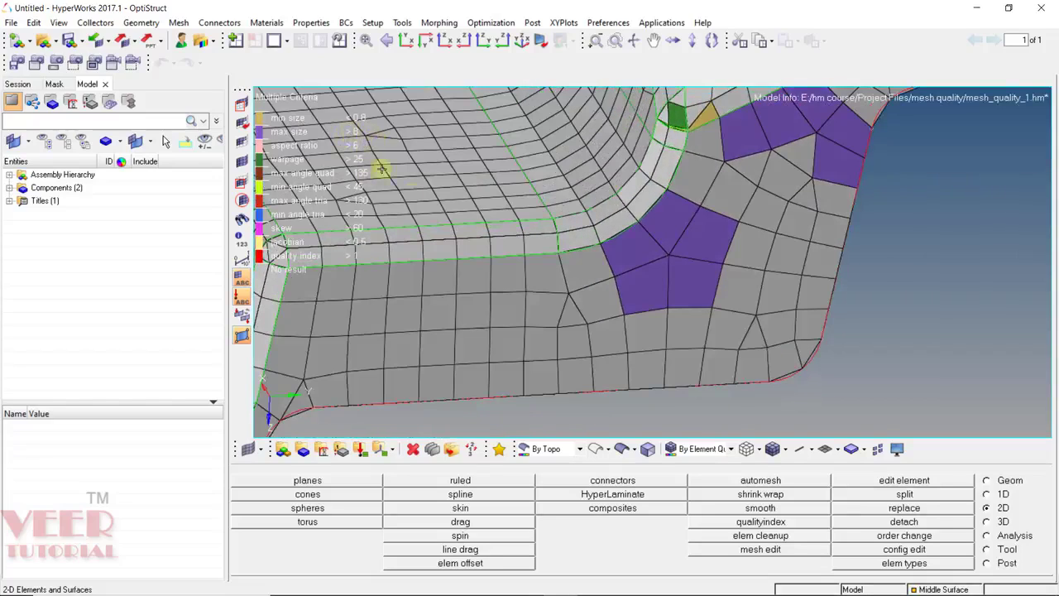
scroll(584, 305, "down", 3)
scroll(686, 220, "up", 3)
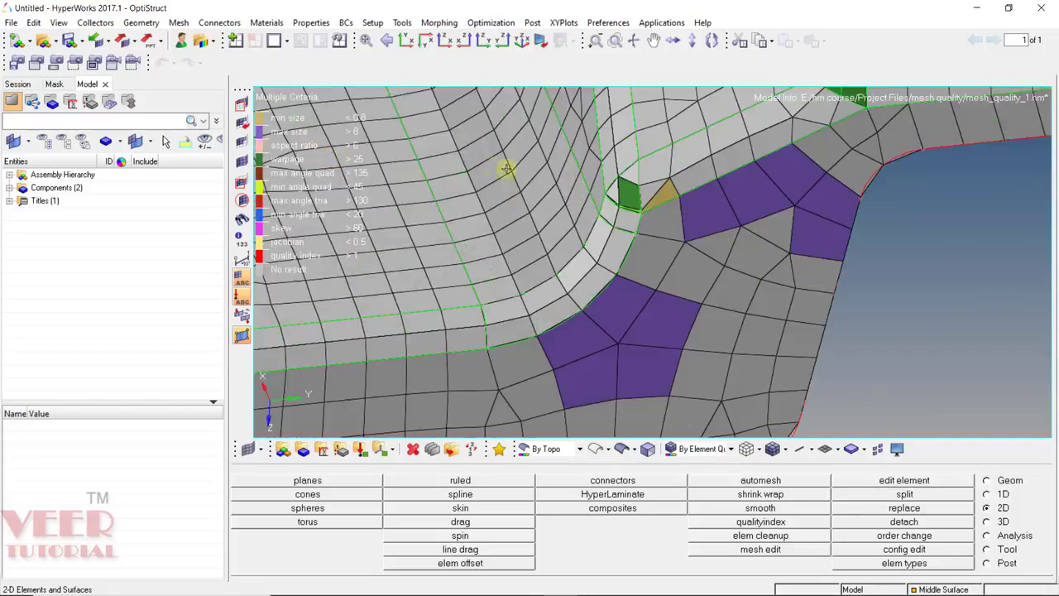
scroll(740, 276, "down", 2)
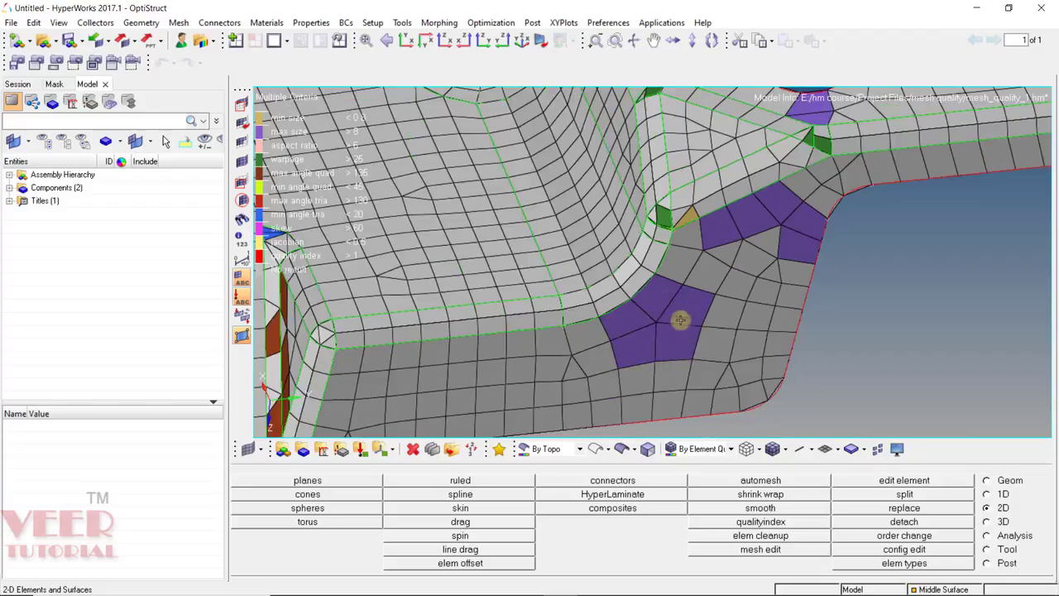
scroll(643, 330, "up", 2)
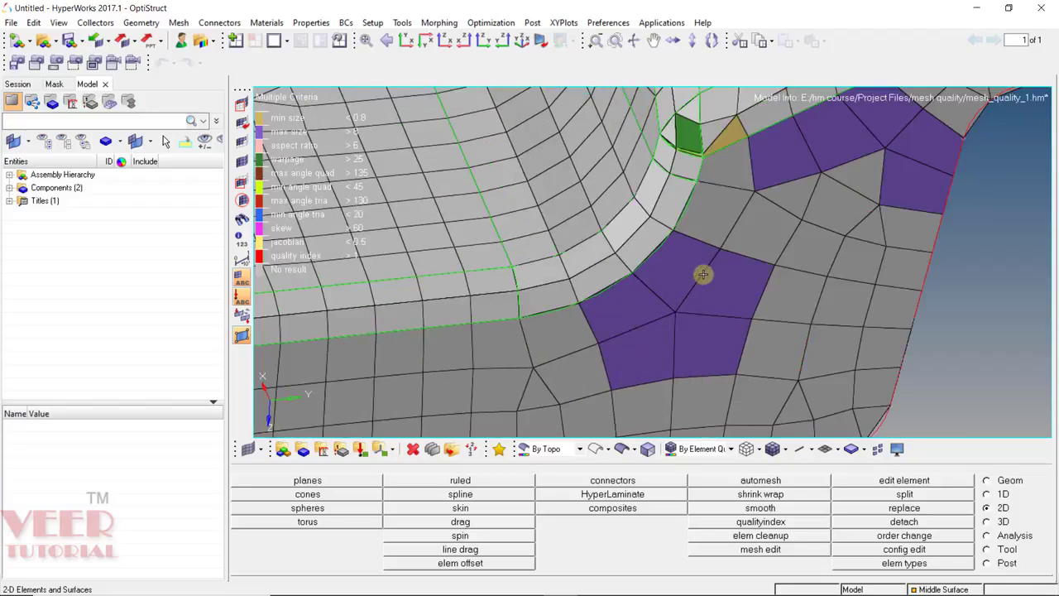
scroll(704, 276, "down", 1)
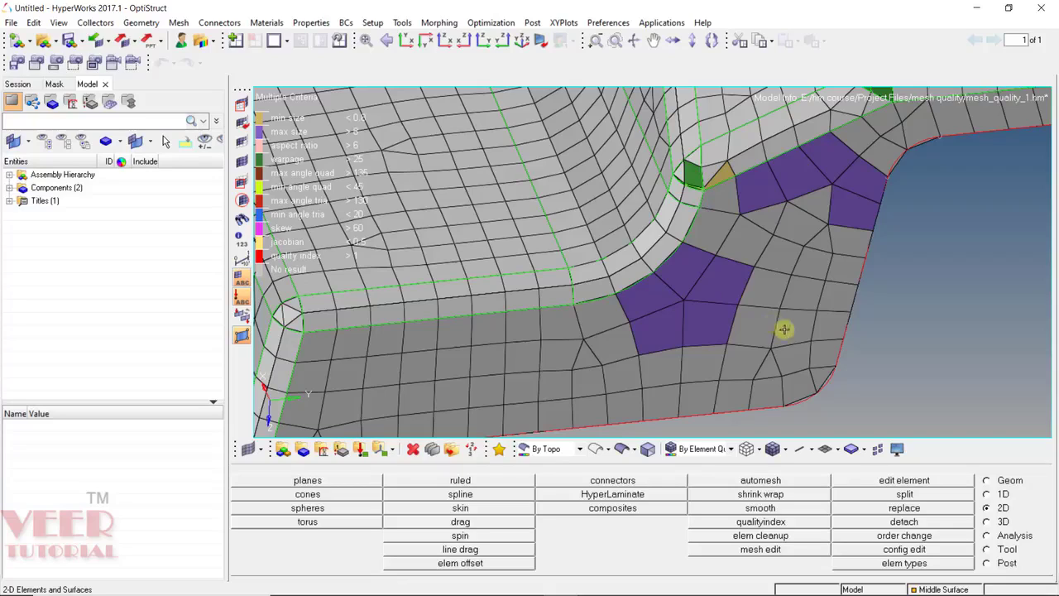
Step: Set the distance from the oversized flange elements' shared centre node to the neighbouring node above it to 7.9, and clear the node selection
key("F3")
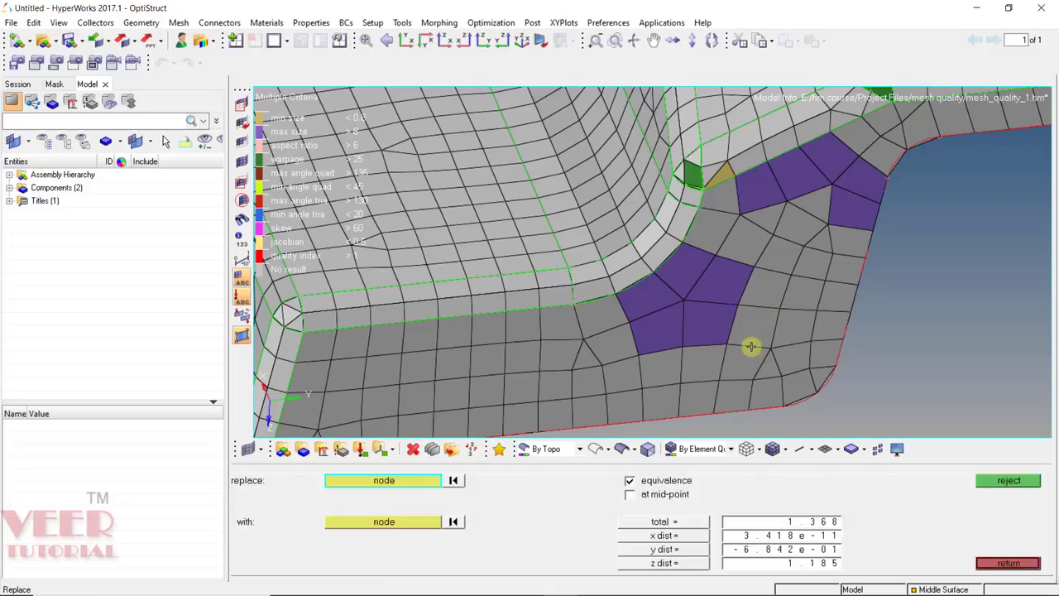
left_click(1008, 562)
key("F4")
left_click(243, 480)
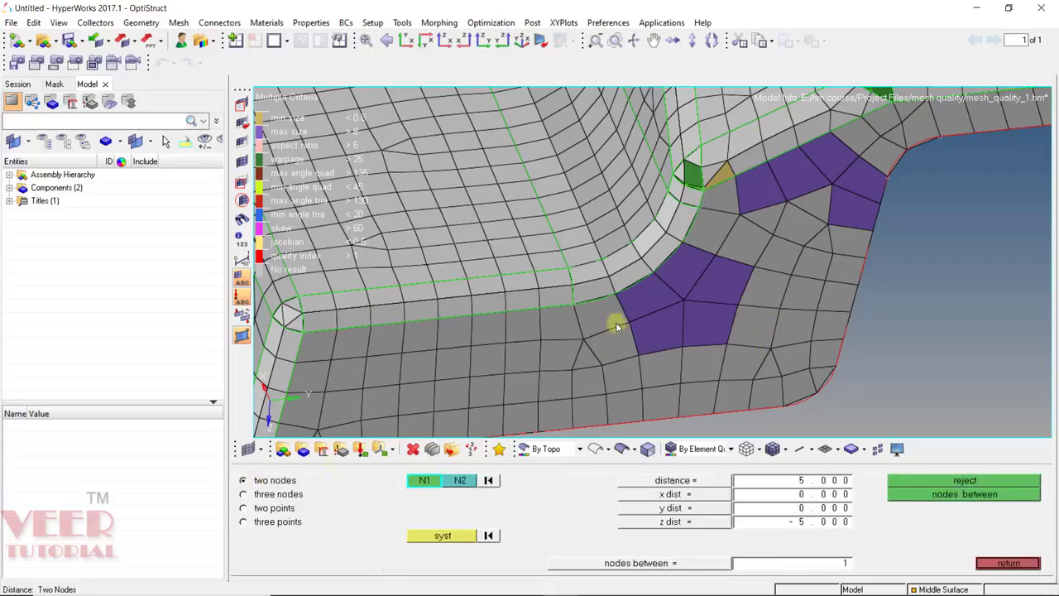
scroll(644, 294, "up", 3)
left_click(644, 292)
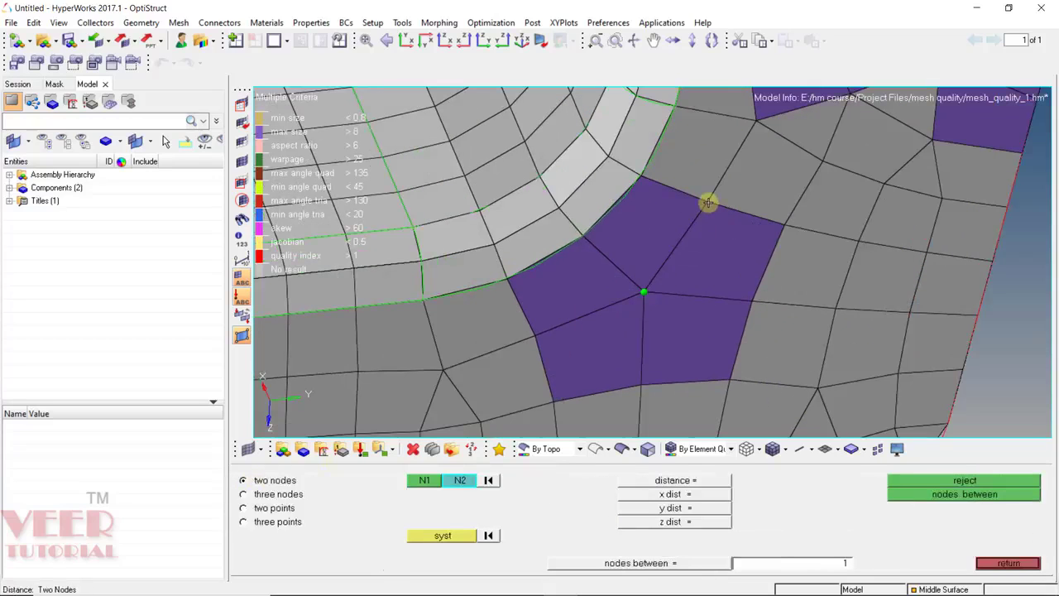
left_click(708, 203)
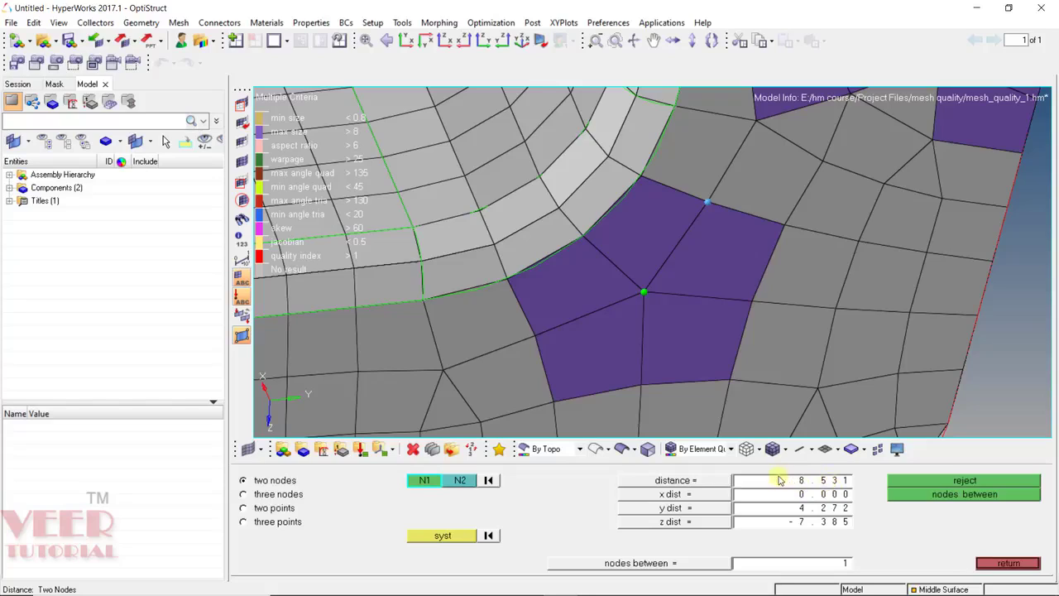
double_click(818, 481)
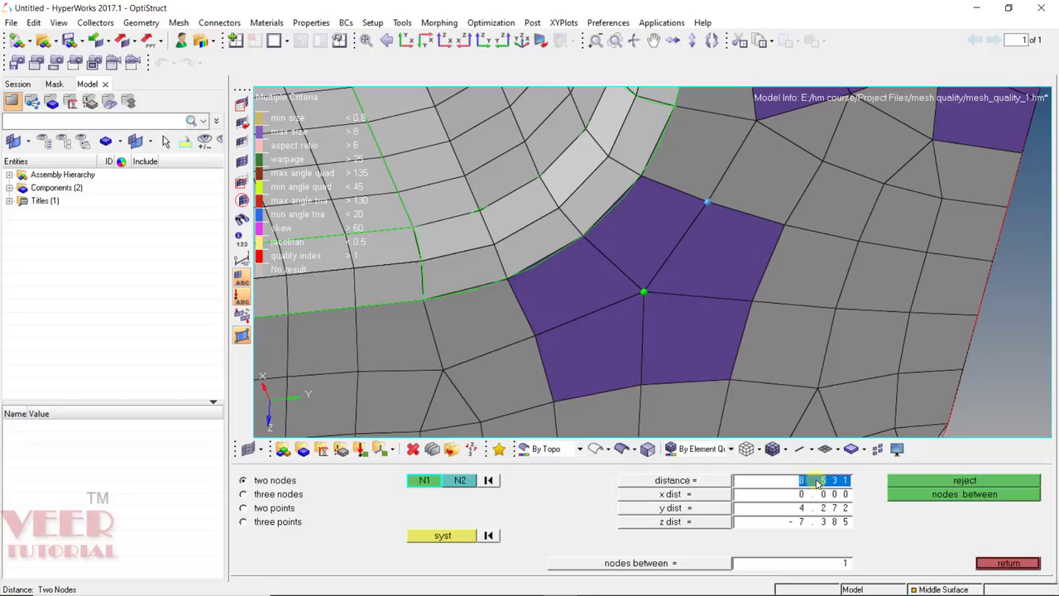
type("7.900")
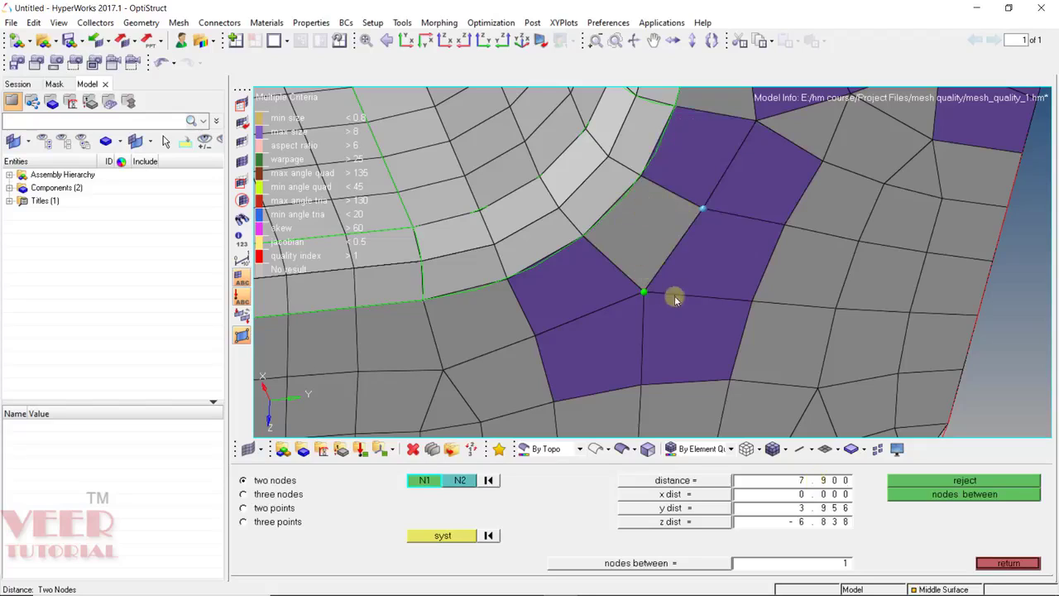
left_click(489, 481)
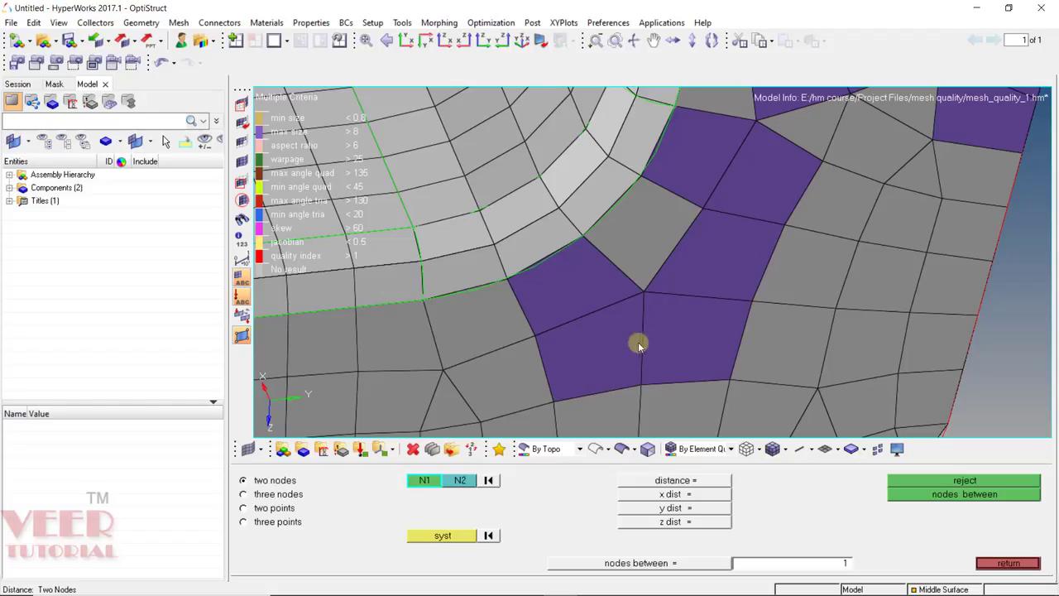
Step: Remesh the patch of flange elements around the oversized ones with element size 5 and the mixed mesh type
scroll(705, 284, "down", 4, "ctrl")
scroll(707, 286, "up", 2, "ctrl")
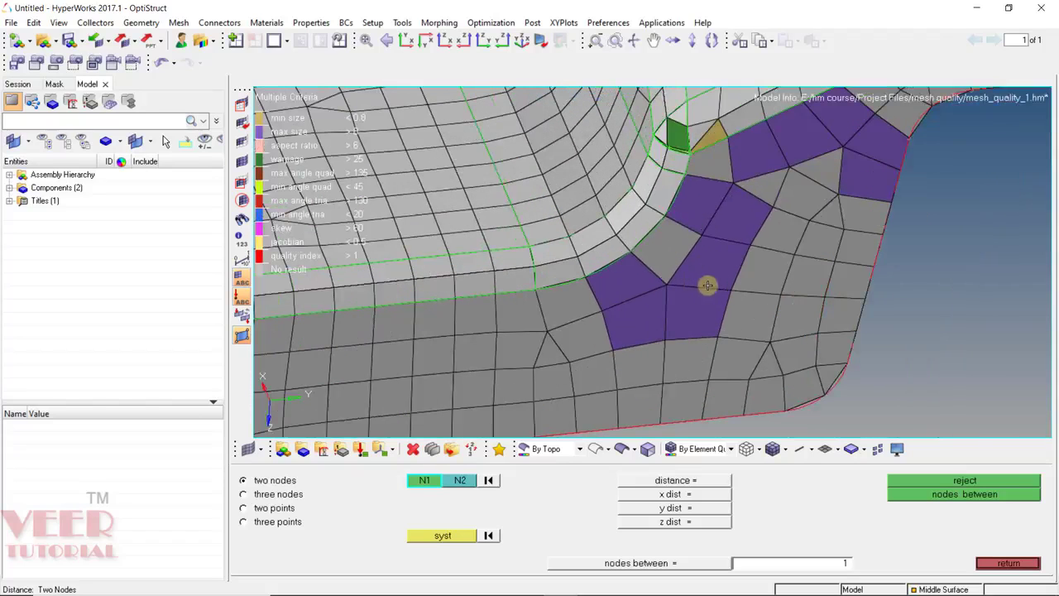
key("F12")
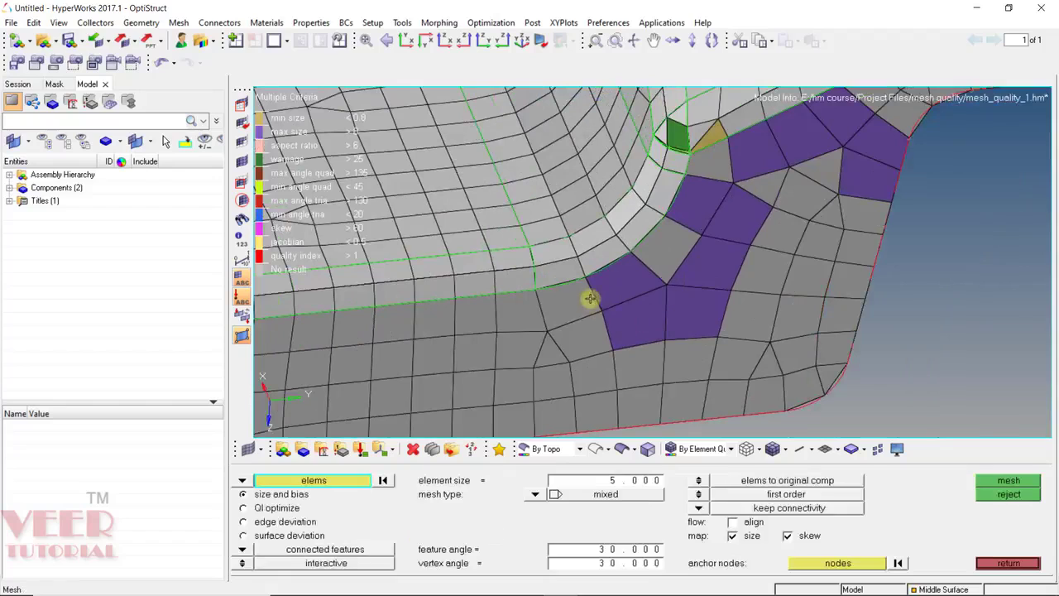
left_click(640, 364)
left_click(633, 291)
left_click(643, 326)
left_click(692, 361)
left_click(699, 321)
left_click(693, 254)
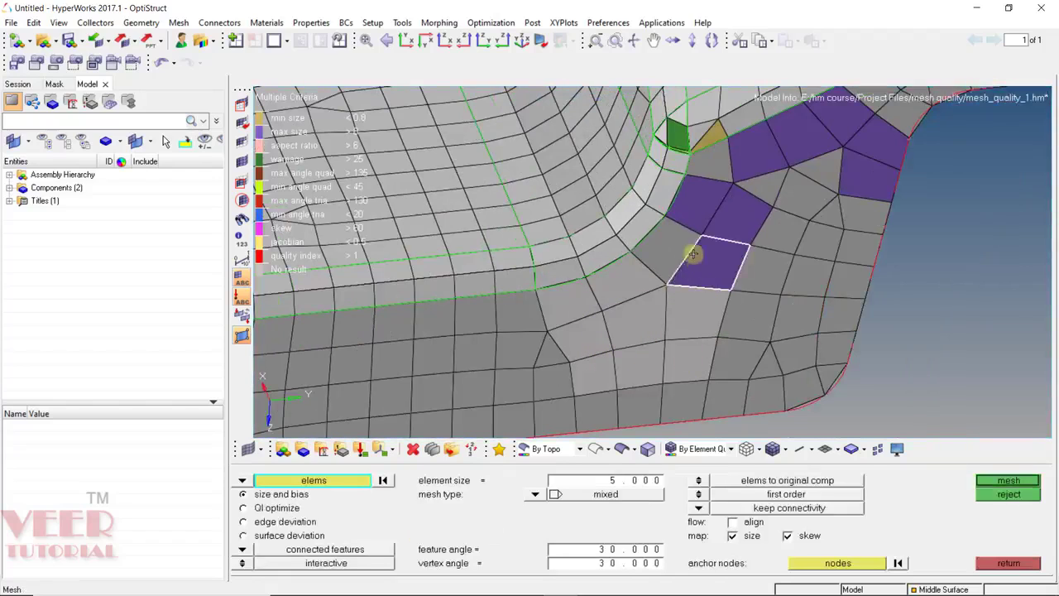
left_click(693, 254)
left_click(709, 208)
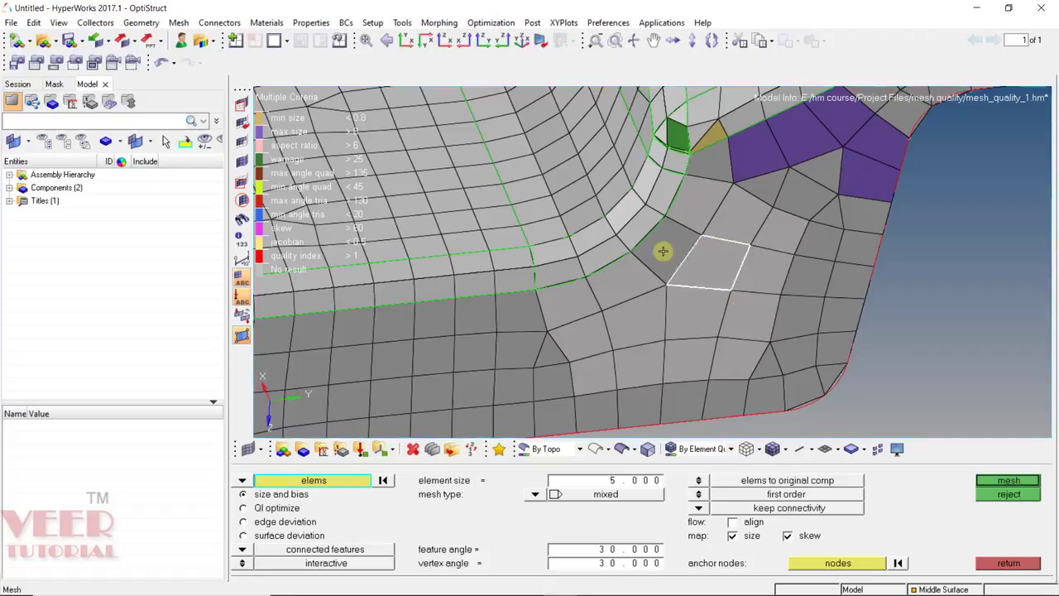
middle_click(711, 278)
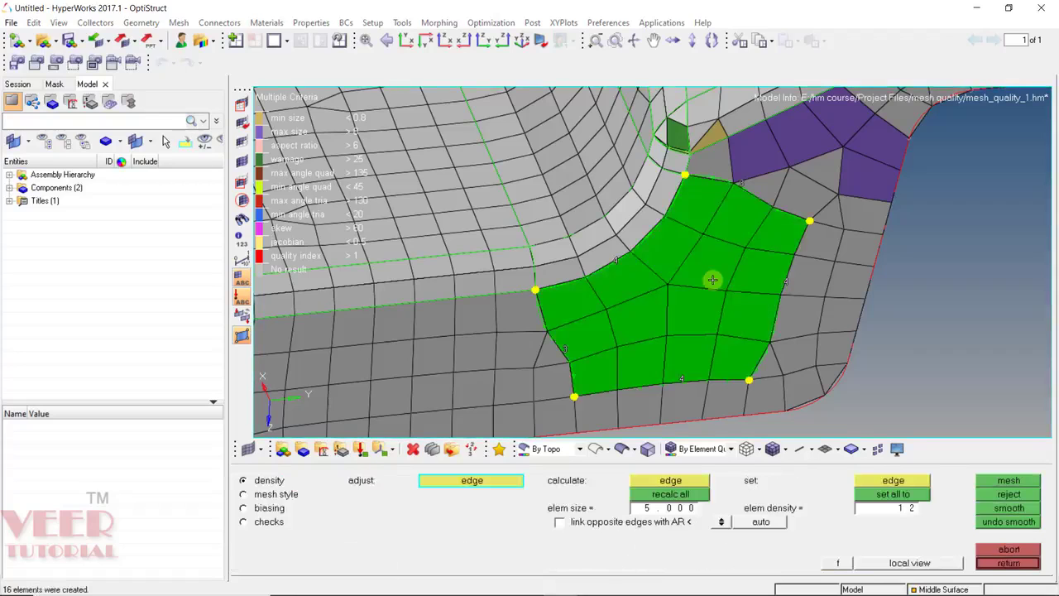
middle_click(770, 353)
Step: Set the distance between the end nodes of the edge shared by the two oversized flange elements beside the curved bend to 7.9
scroll(692, 237, "up", 2)
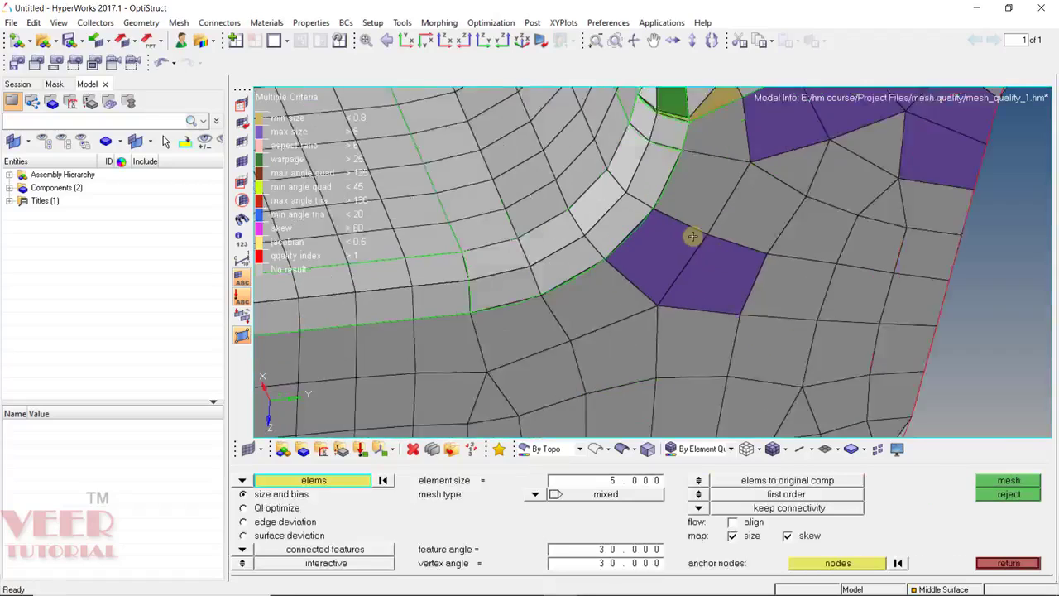
scroll(692, 237, "up", 1)
scroll(719, 282, "down", 2)
scroll(709, 311, "up", 1)
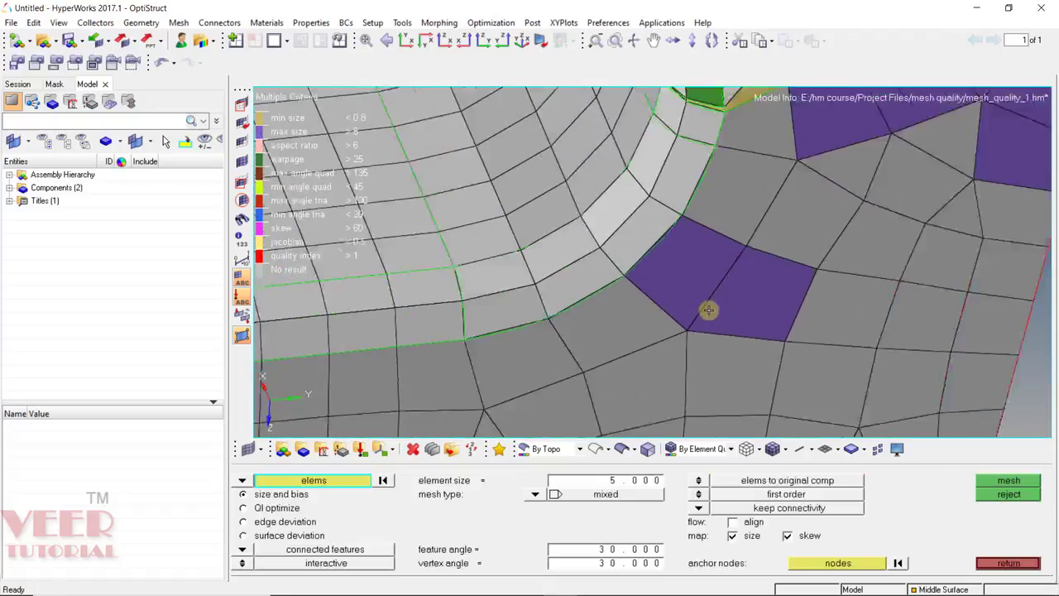
scroll(709, 310, "up", 1)
key("F4")
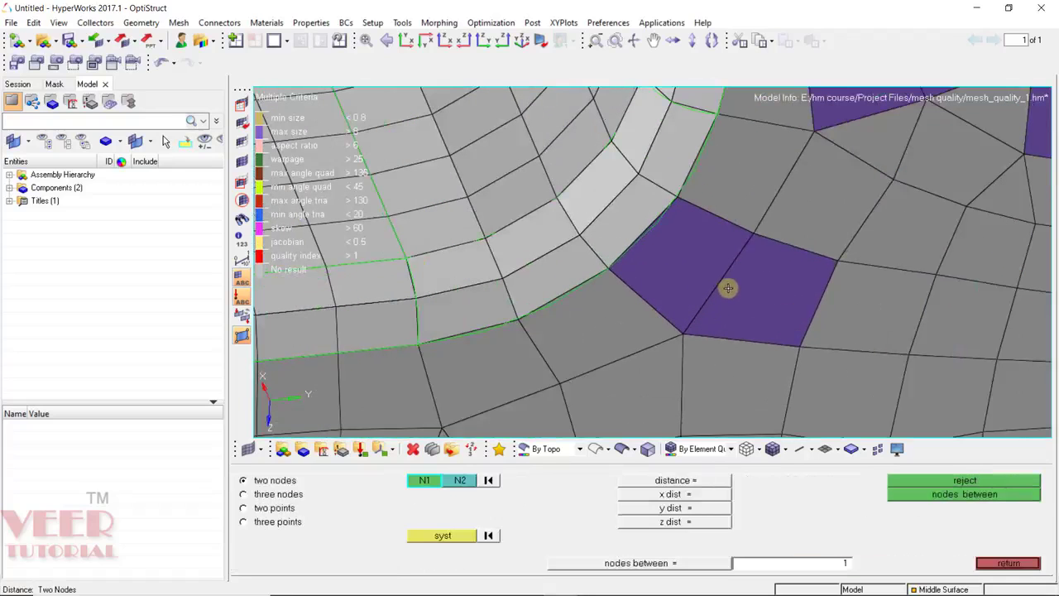
left_click(753, 234)
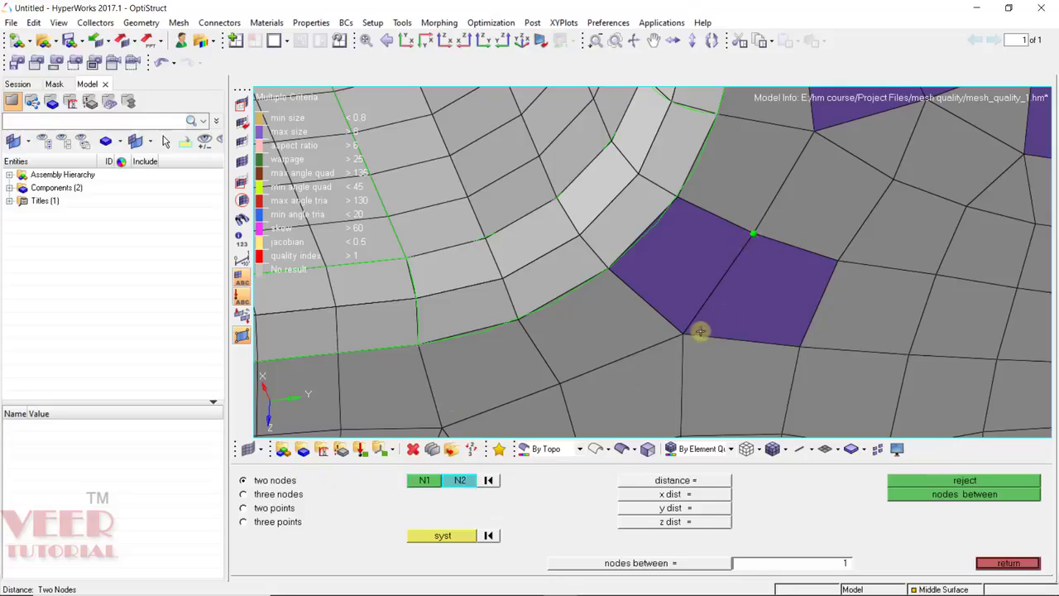
left_click(700, 331)
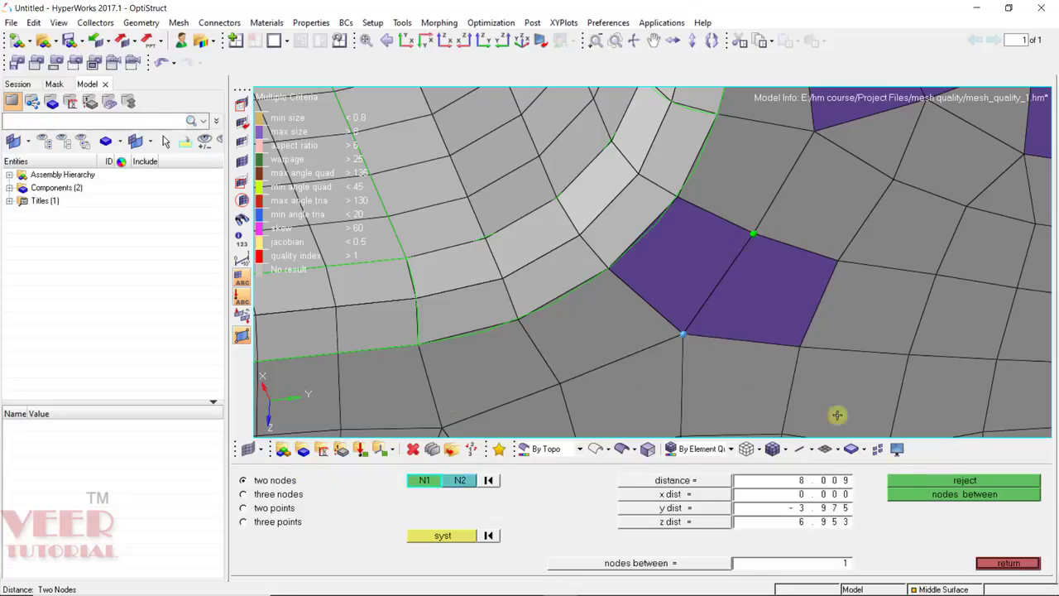
left_click(824, 487)
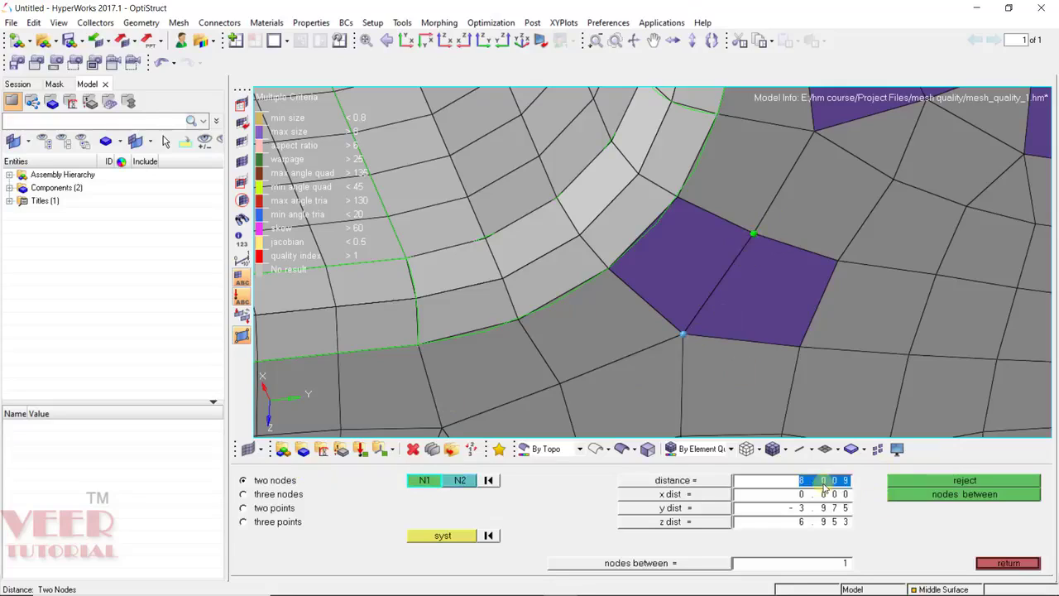
type("7")
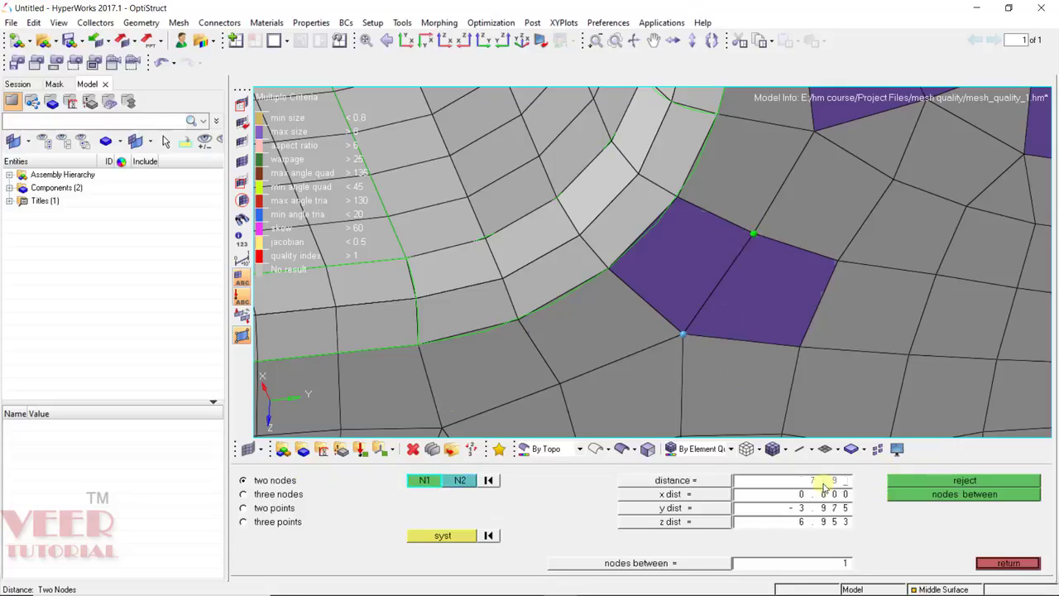
type(".9")
key("Return")
Step: Set the node distance along the shared edge of the remaining oversized element pair below the curved bend to 7.9, and clear the node selection
scroll(660, 316, "down", 3)
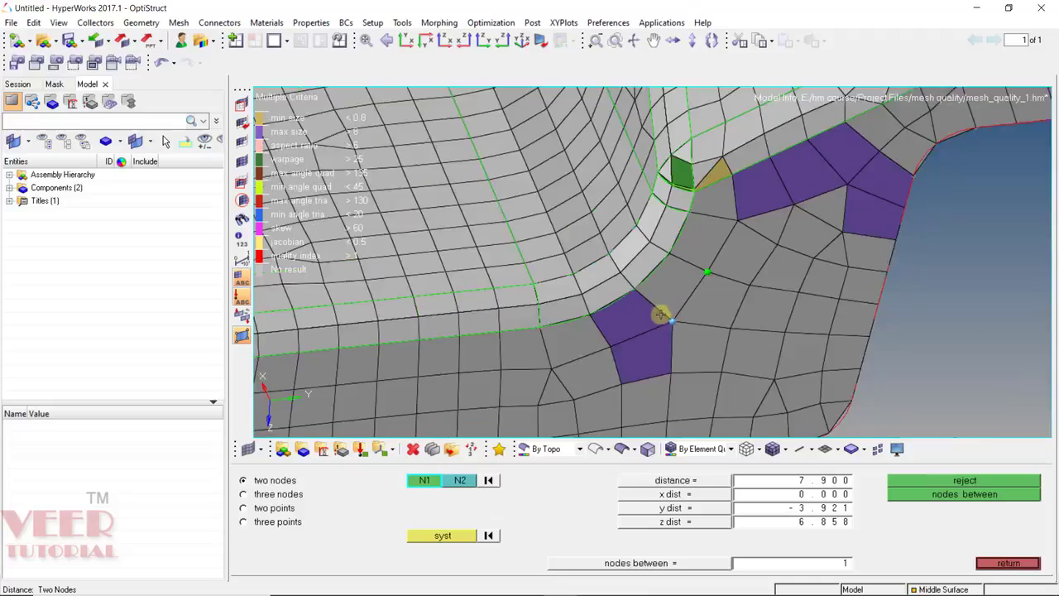
scroll(660, 315, "up", 3)
left_click(680, 314)
left_click(593, 339)
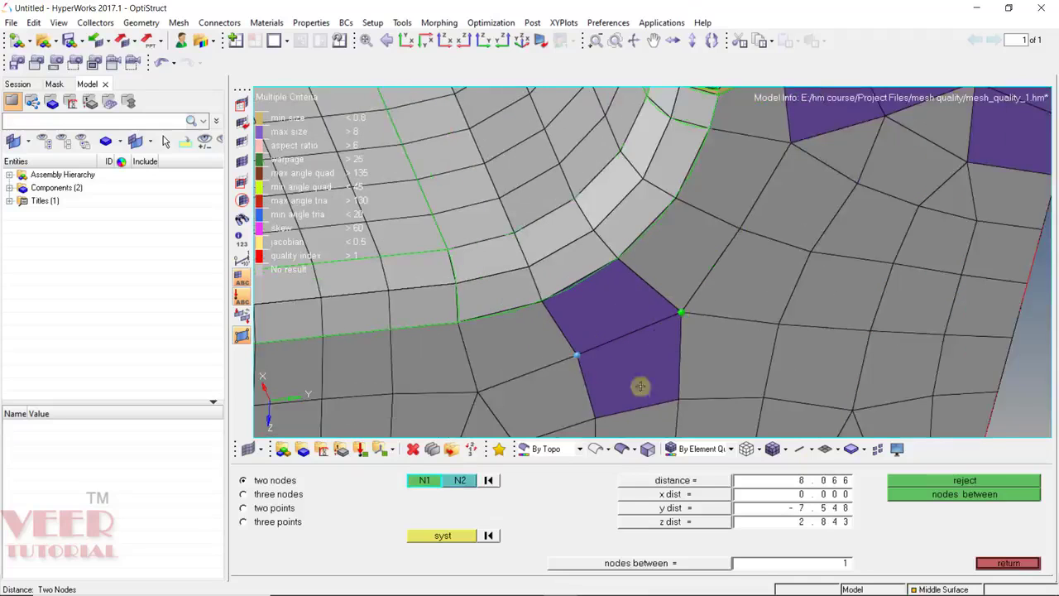
double_click(808, 482)
type("7.9")
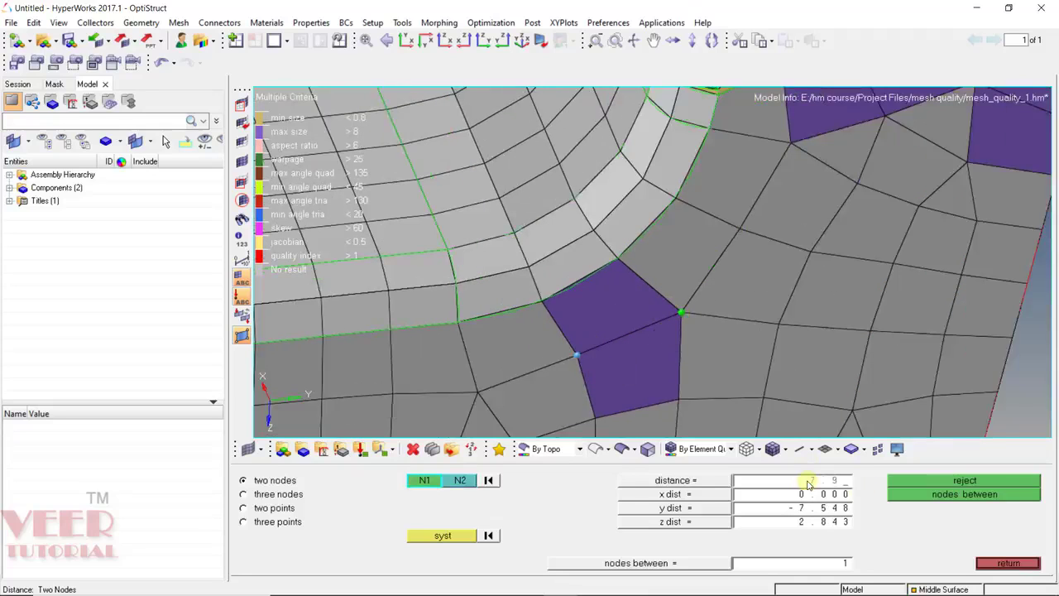
key("Return")
scroll(792, 187, "down", 4)
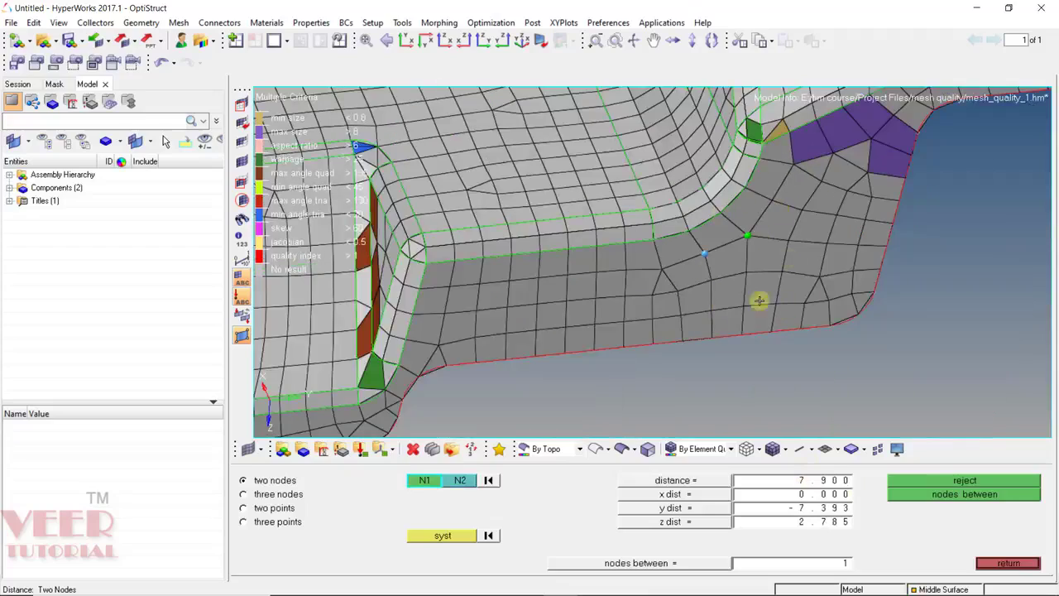
scroll(663, 361, "down", 3)
scroll(801, 243, "up", 3)
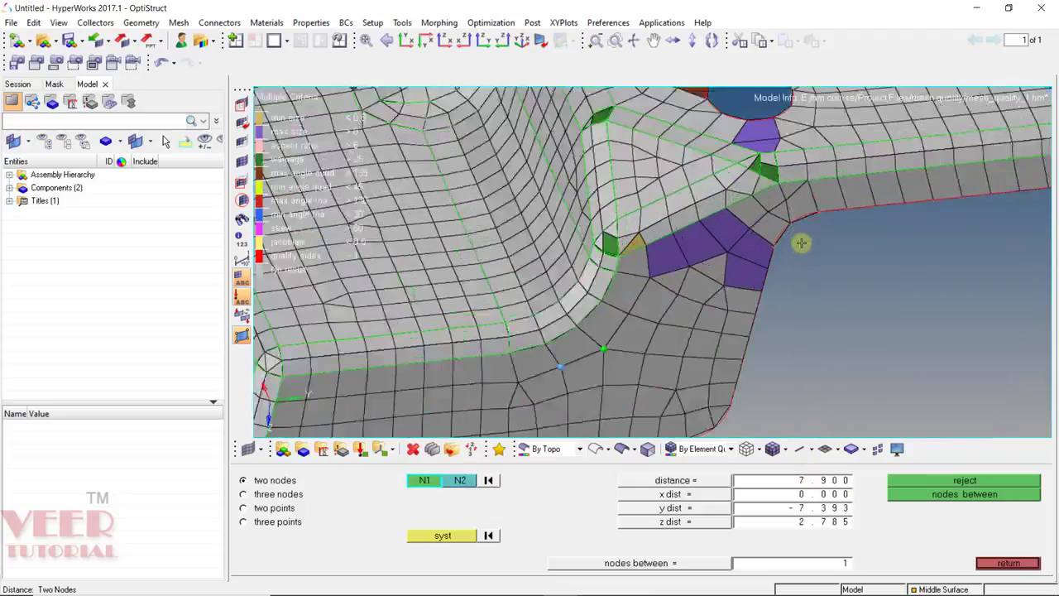
scroll(802, 242, "up", 2)
mouse_move(716, 226)
left_mouse_down("ctrl")
mouse_move(728, 224)
mouse_move(728, 270)
mouse_move(714, 236)
left_mouse_up("ctrl")
left_click(489, 481)
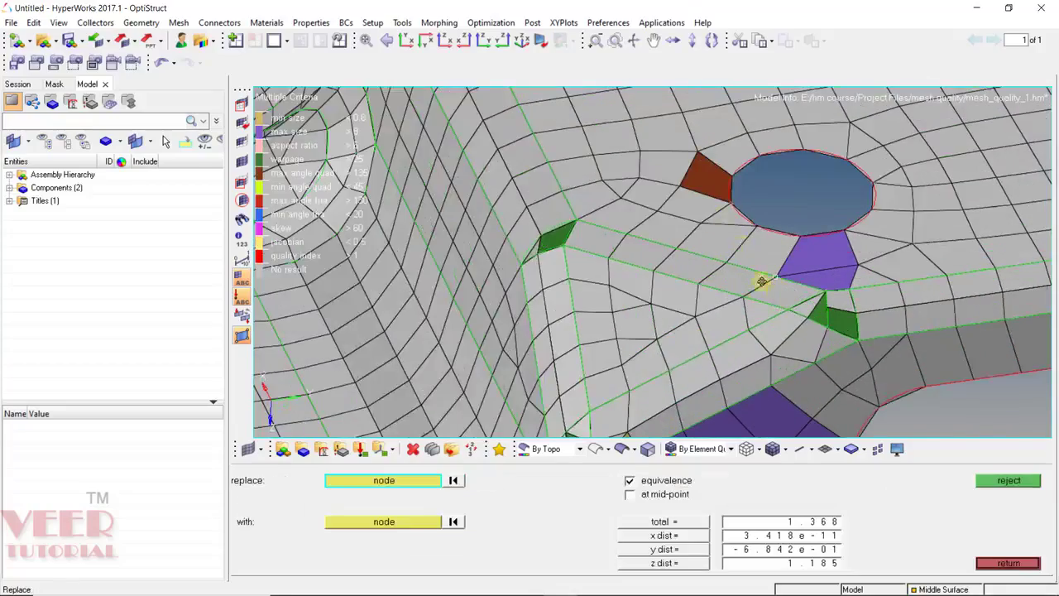
Step: Open the 2D quality index check for the bracket mesh and show its cleanup tools
left_click_drag(761, 282, 717, 247, "ctrl")
scroll(762, 257, "up", 5)
scroll(687, 278, "down", 5)
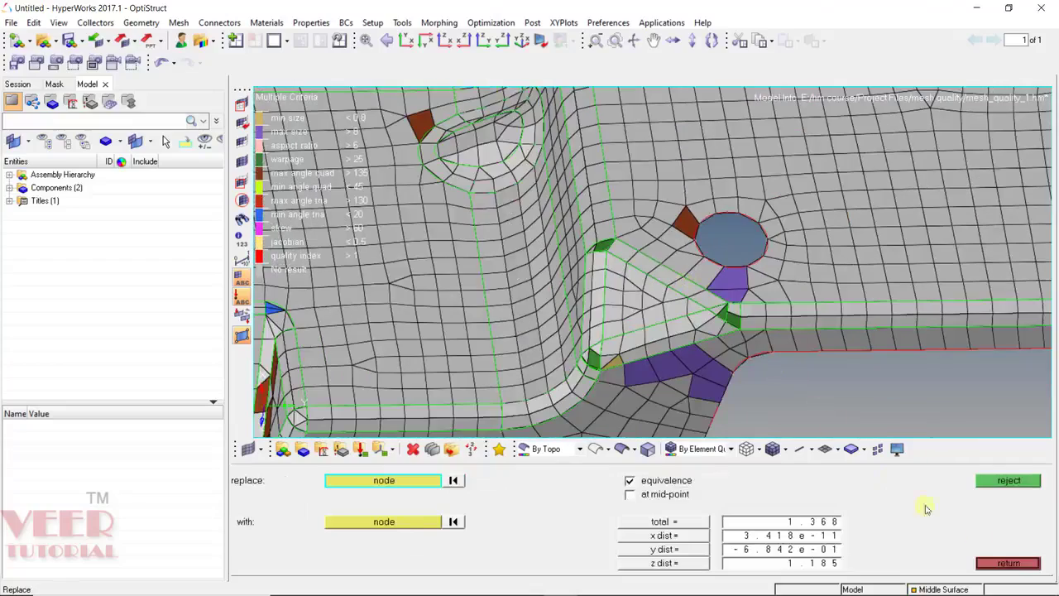
left_click(1008, 562)
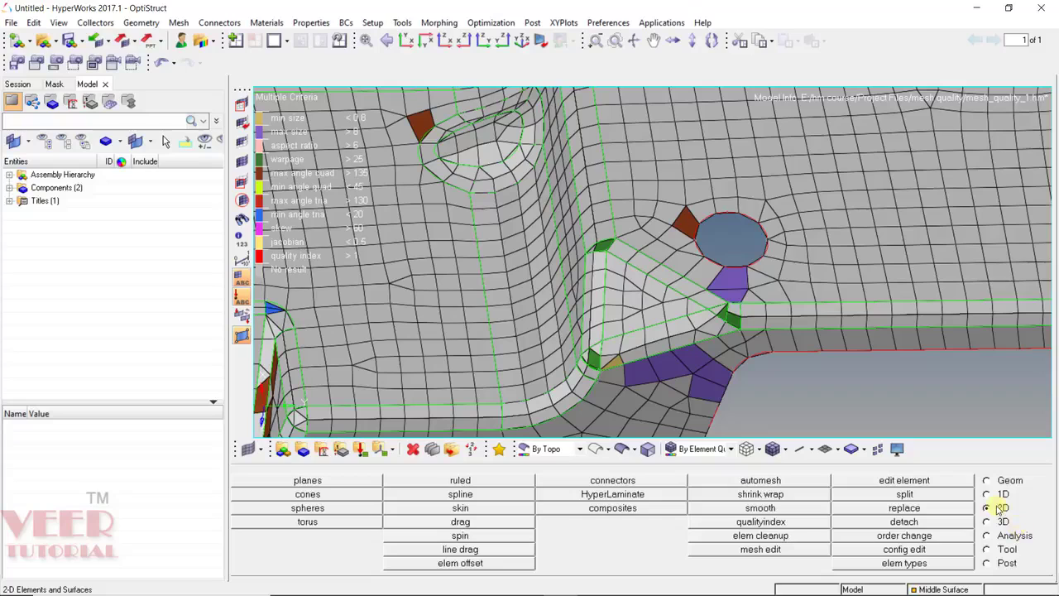
left_click(759, 522)
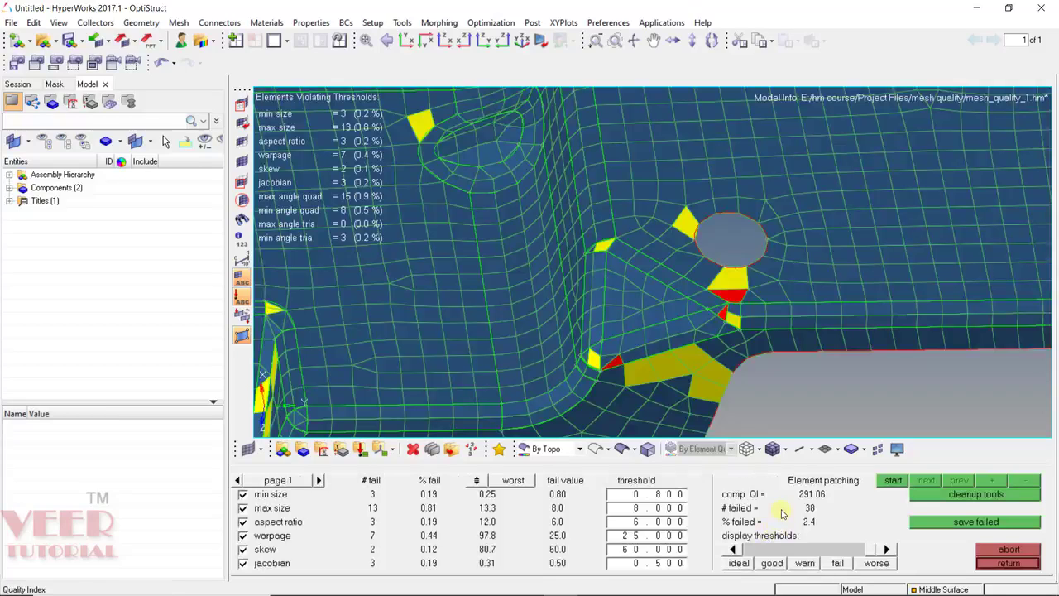
left_click(970, 495)
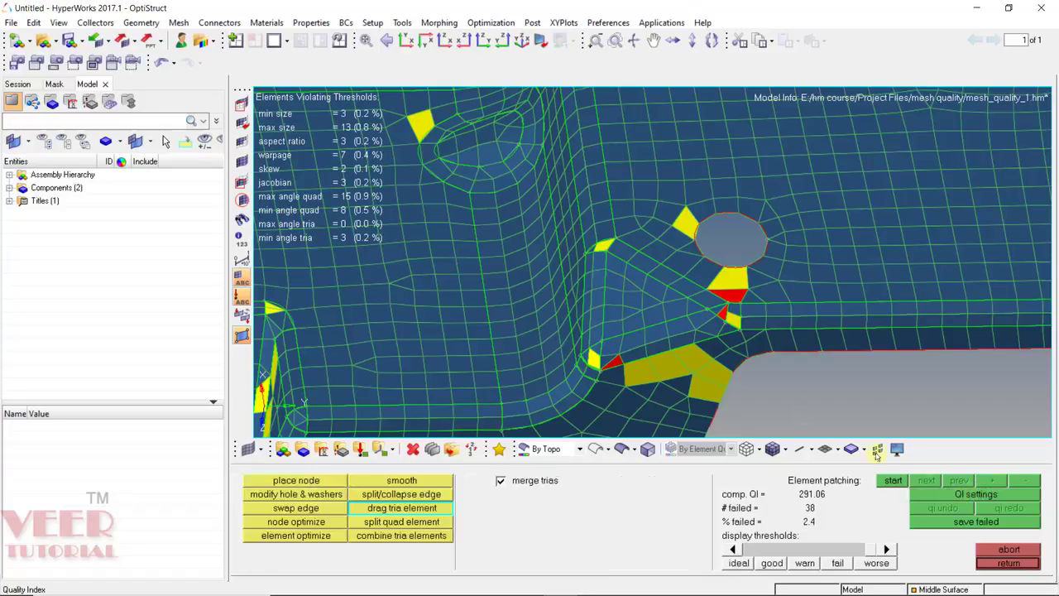
Step: Examine the elements highlighted as failing across the bracket, especially along the pocket's side wall and at its lower corner
scroll(671, 294, "down", 5)
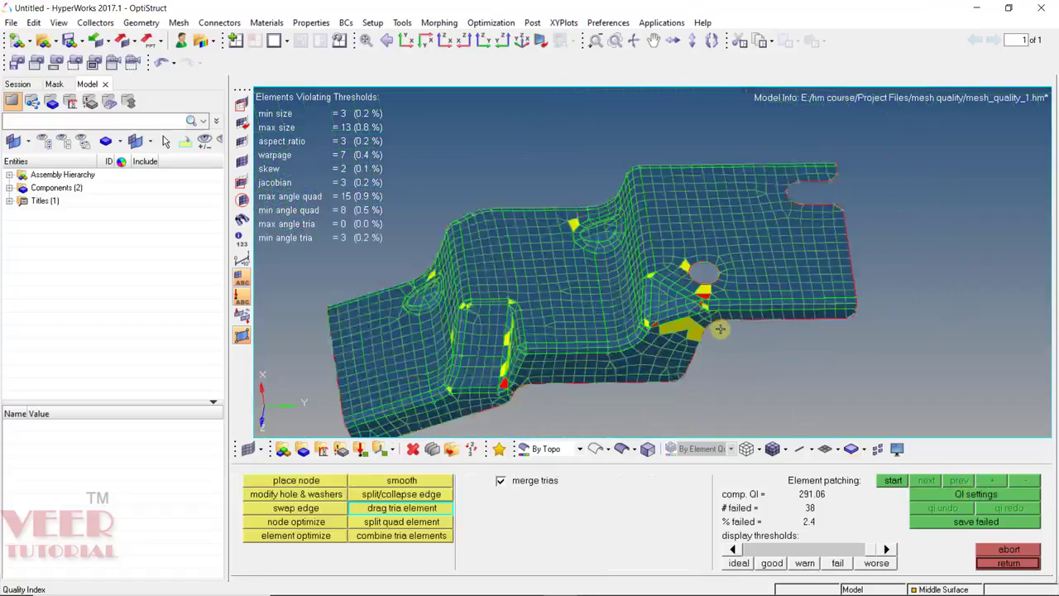
scroll(608, 264, "up", 5)
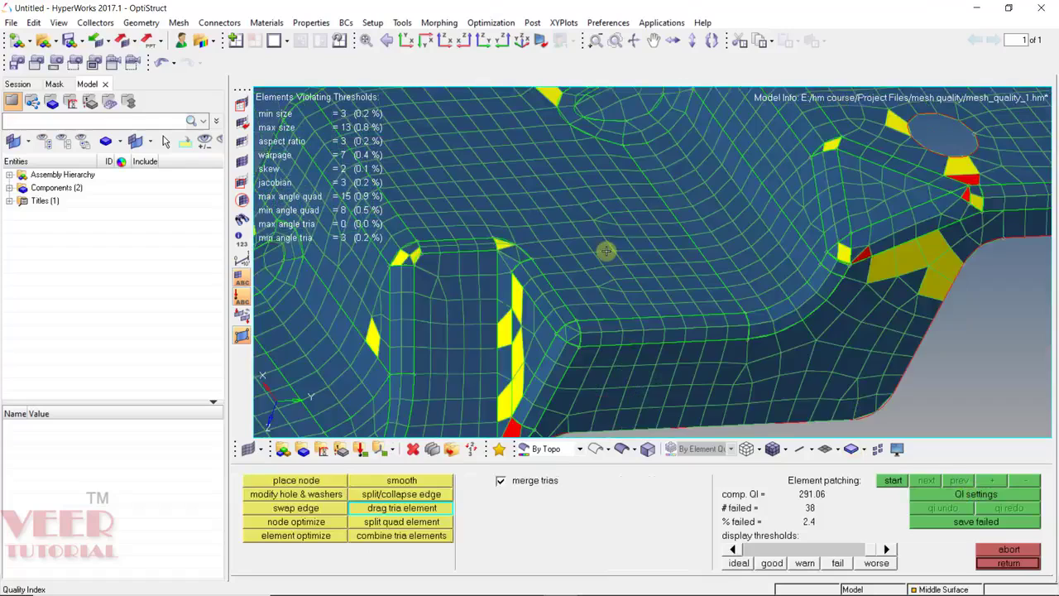
scroll(641, 294, "down", 6)
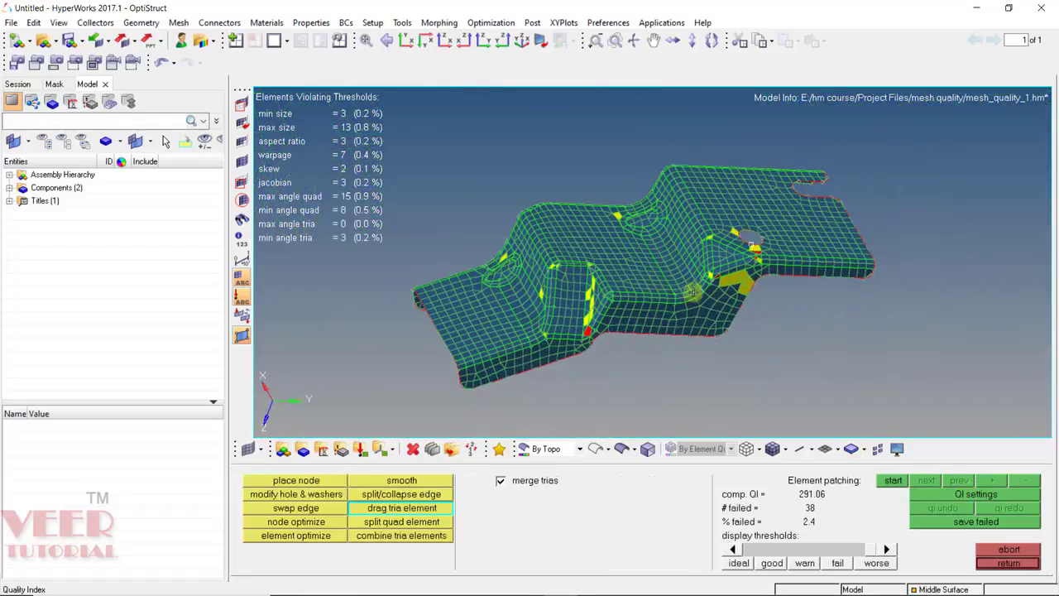
scroll(592, 308, "up", 5)
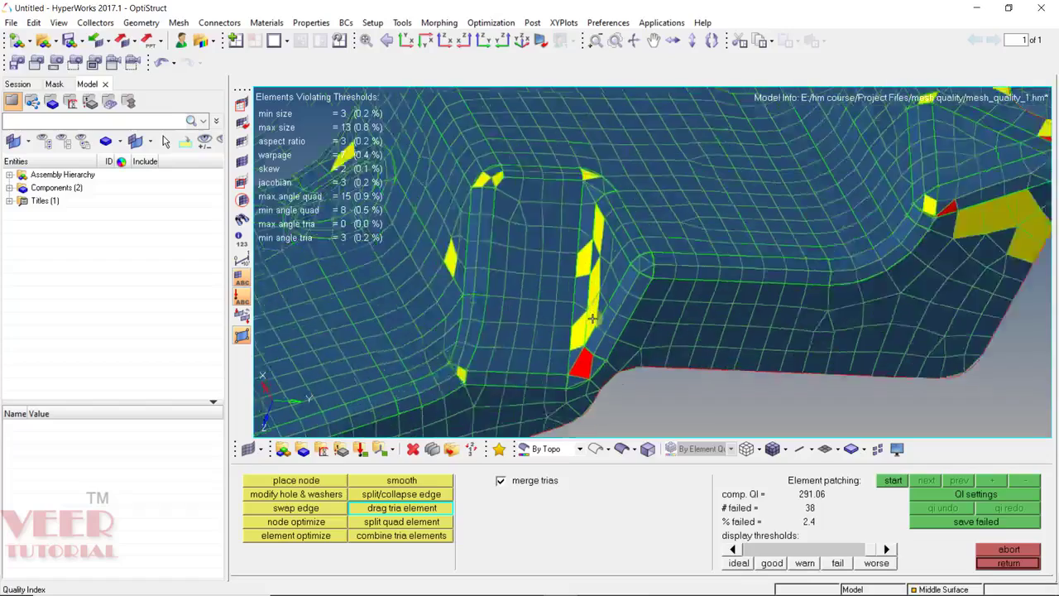
scroll(601, 354, "up", 4)
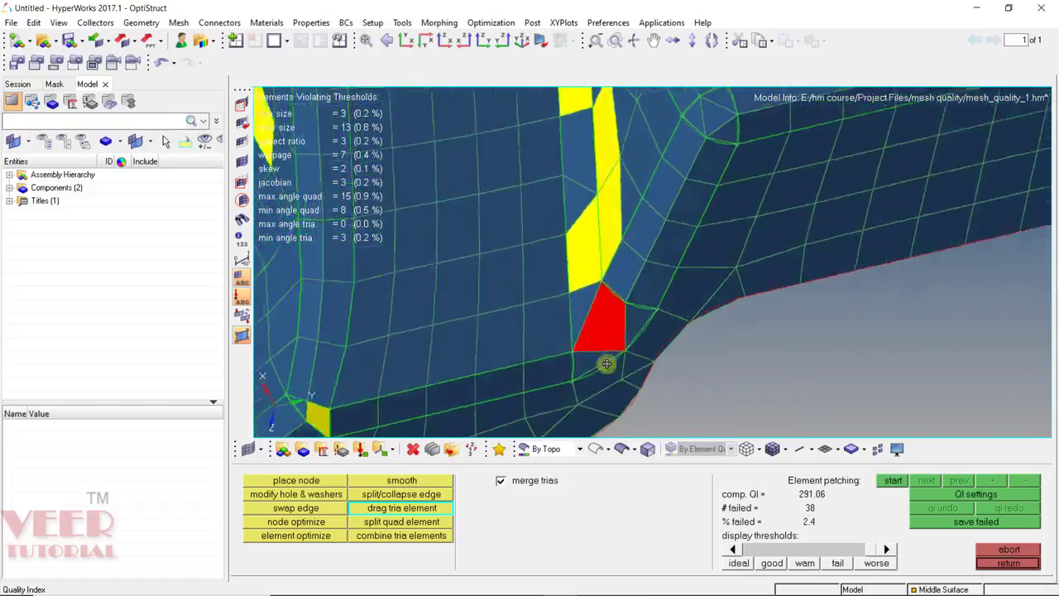
left_click_drag(627, 341, 636, 355, "ctrl")
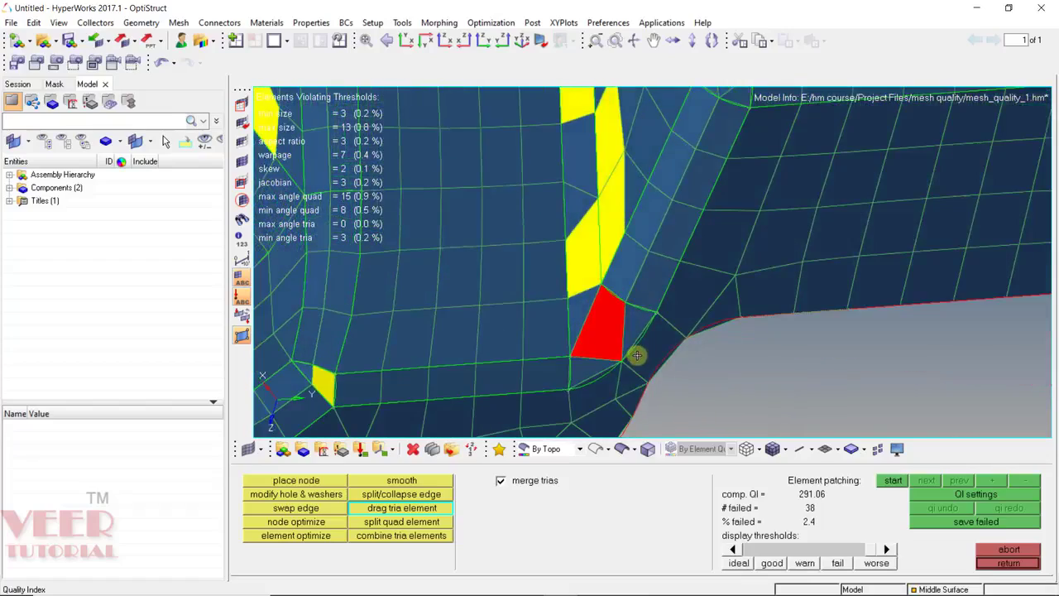
scroll(636, 355, "down", 8)
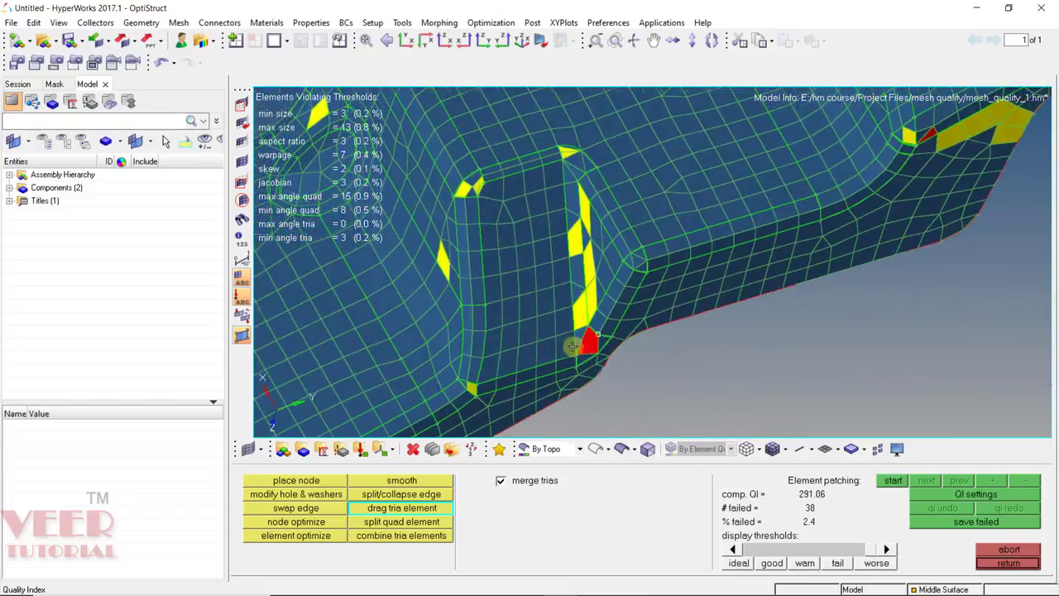
Step: Review the options of the place node, node optimize, element optimize, smooth, drag tria, split quad and combine tria cleanup tools
left_click(316, 480)
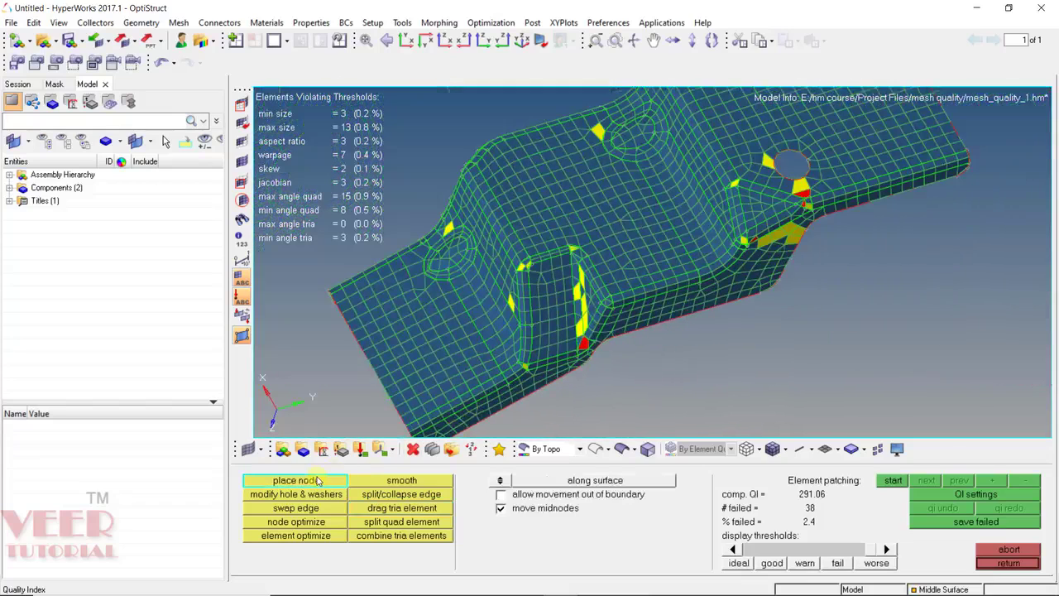
left_click(292, 522)
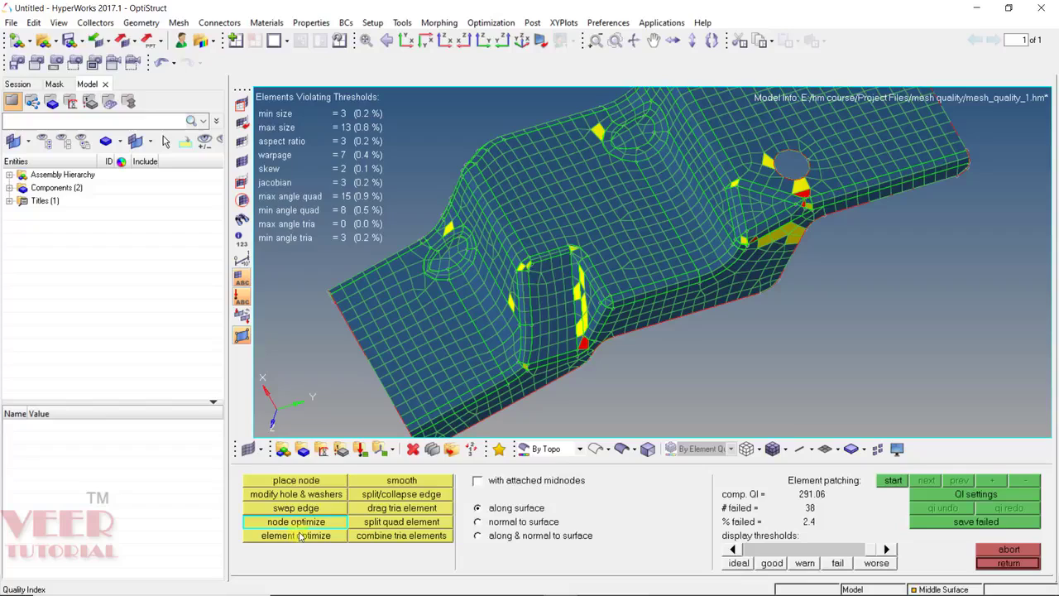
left_click(300, 536)
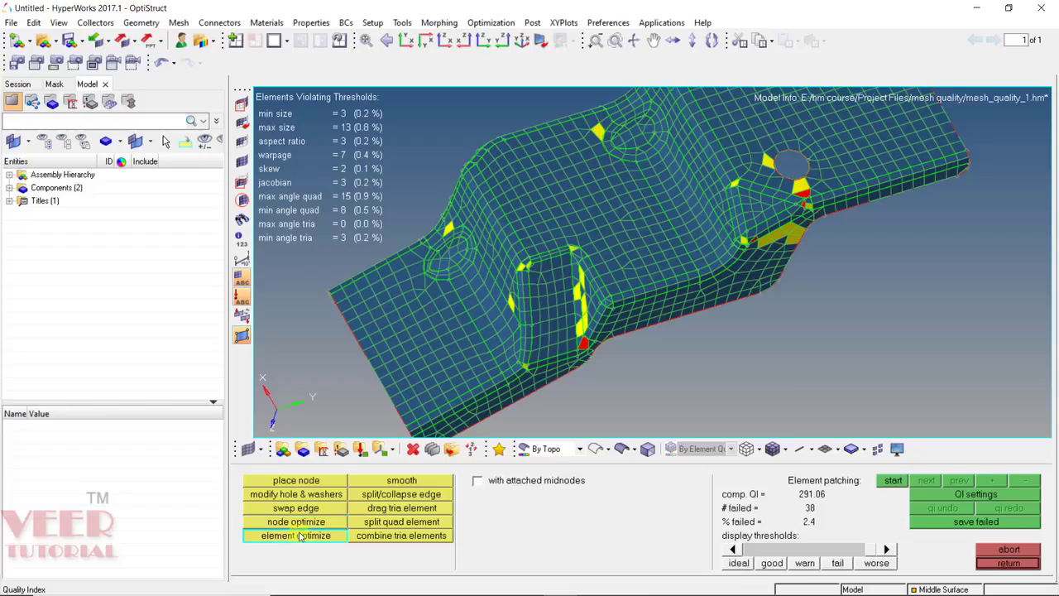
left_click(387, 483)
left_click(401, 507)
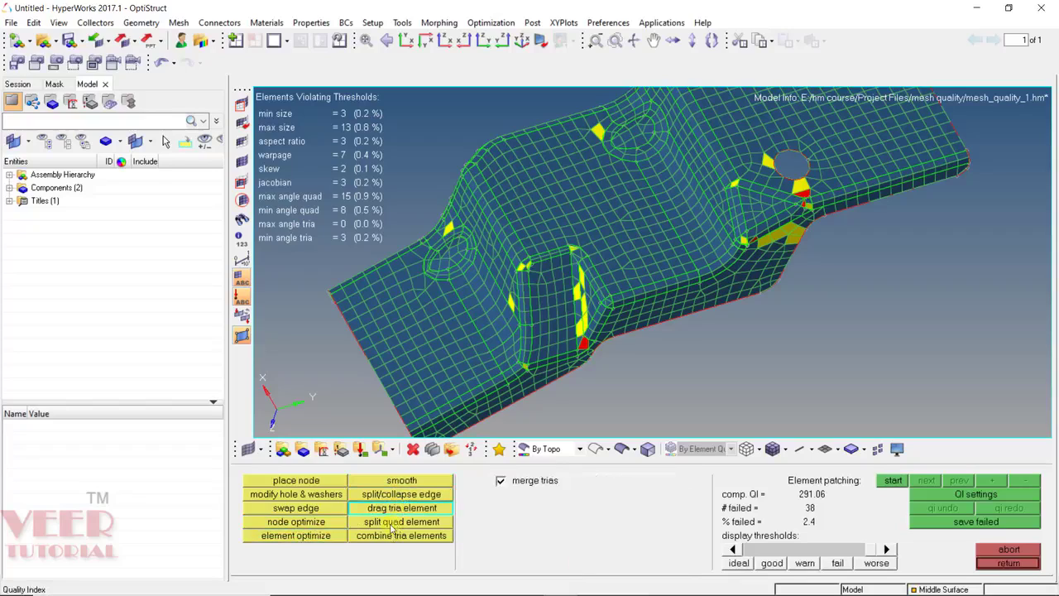
left_click(391, 526)
left_click(387, 536)
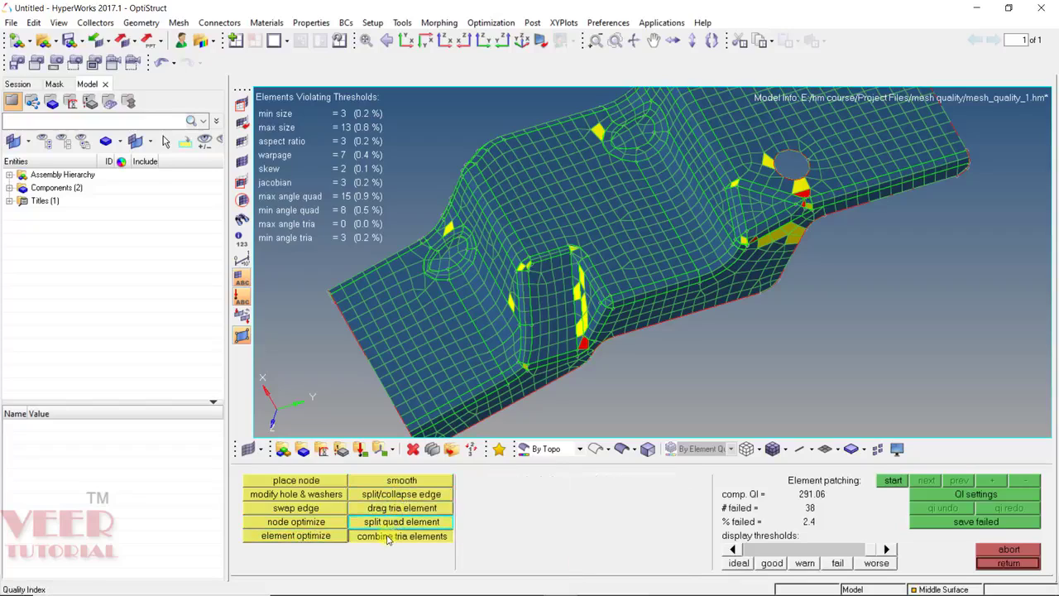
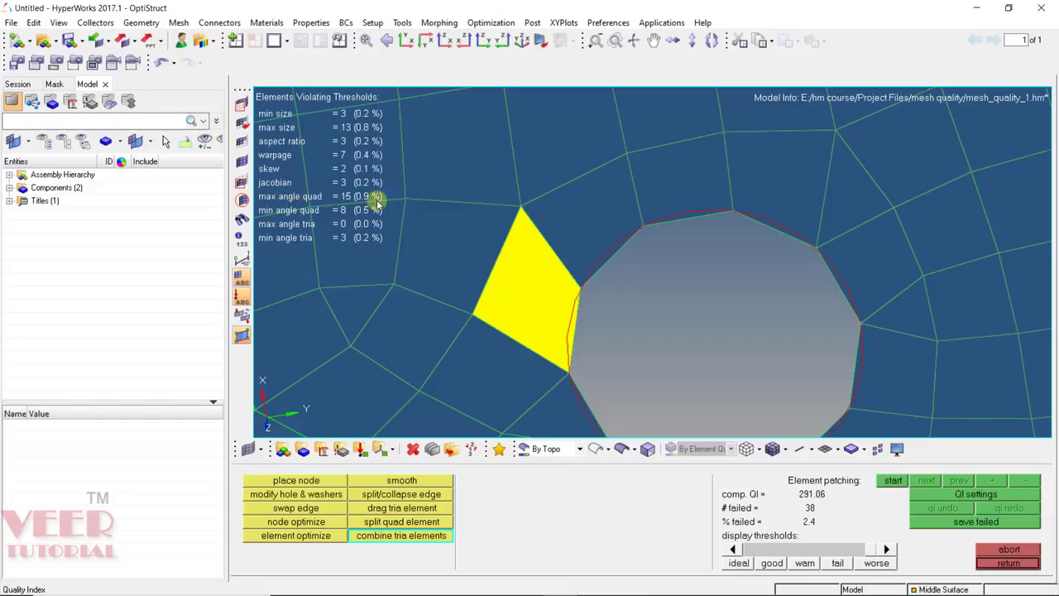
Step: Place the failed quad's upper outer node beside the round hole slightly closer to the hole, moving it along the surface
left_click(296, 481)
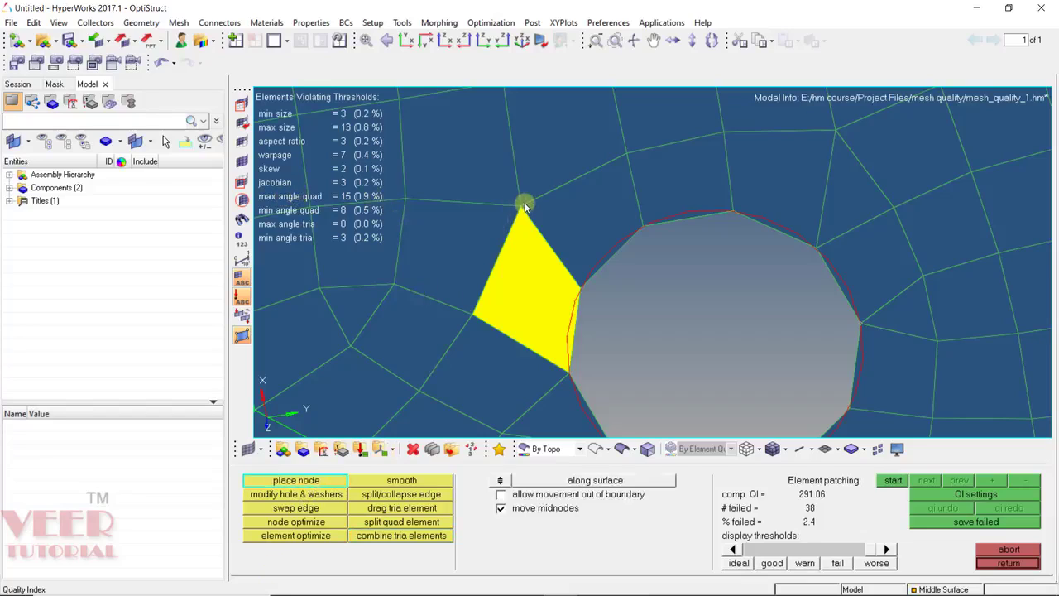
left_click_drag(524, 204, 547, 220)
scroll(549, 230, "down", 4, "ctrl")
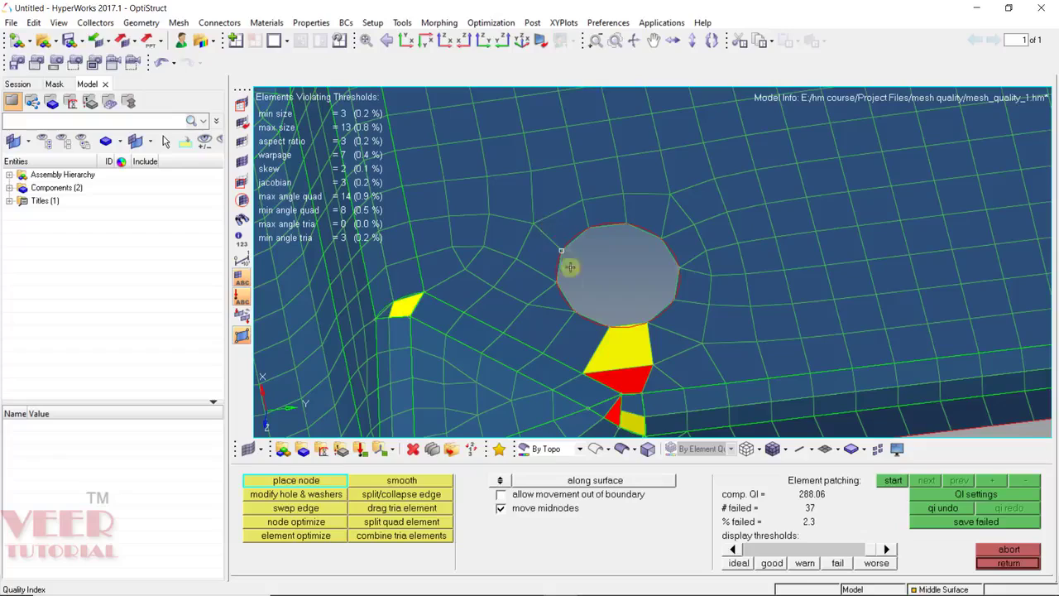
Step: Optimize the nodes of the failed quad beside the oblong emboss along the surface, trying its outer node and the neighbouring upper node
left_click_drag(570, 344, 602, 250, "ctrl")
scroll(604, 258, "down", 4, "ctrl")
scroll(622, 312, "up", 5, "ctrl")
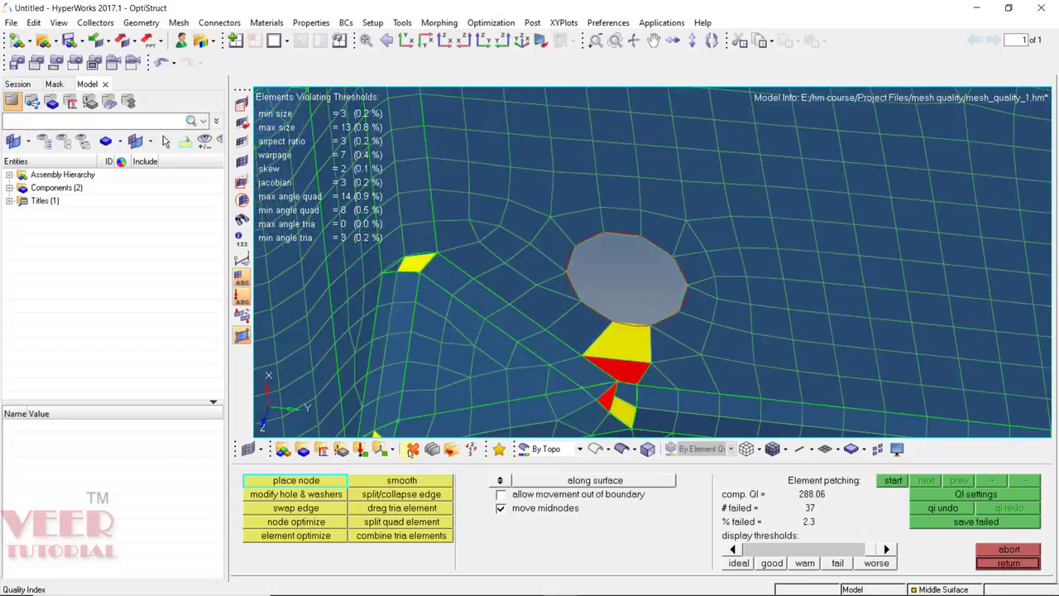
left_click(289, 524)
left_click_drag(719, 236, 703, 333, "ctrl")
scroll(659, 342, "down", 3, "ctrl")
scroll(693, 331, "down", 4, "ctrl")
scroll(463, 244, "up", 9, "ctrl")
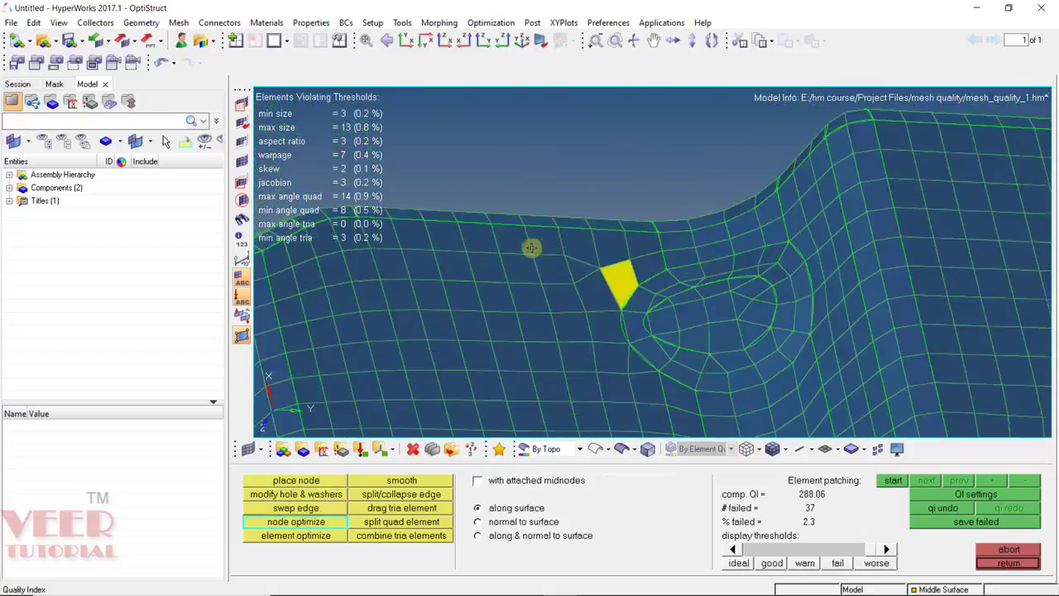
left_click_drag(605, 277, 584, 329, "ctrl")
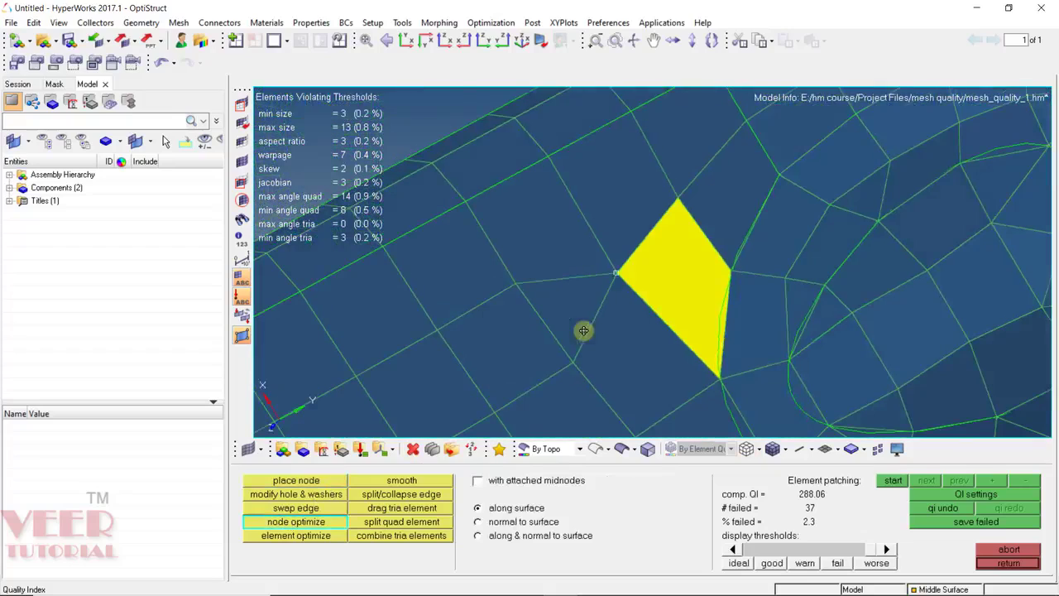
left_click(616, 270)
left_click(604, 278)
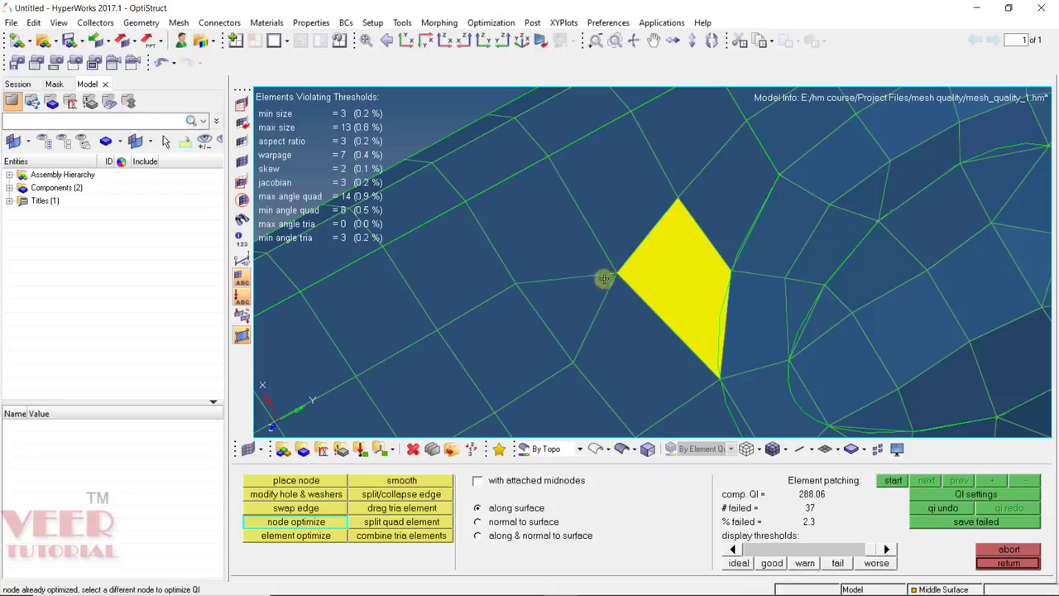
left_click(686, 199)
left_click(677, 198)
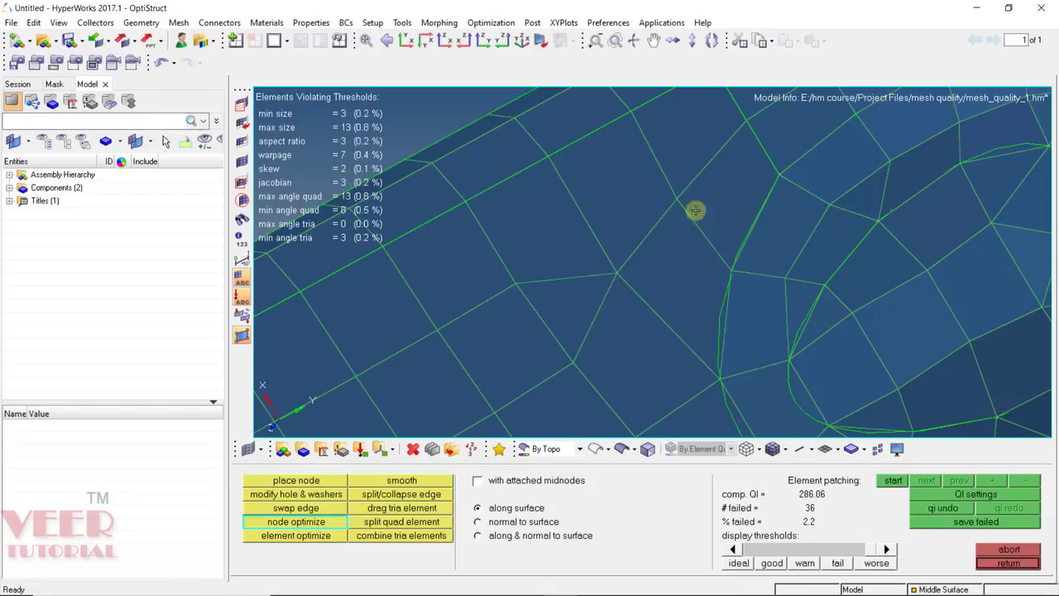
Step: Optimize the outer node shared by the two failed elements directly below the round hole, along the surface
scroll(641, 213, "down", 3)
scroll(641, 215, "down", 7)
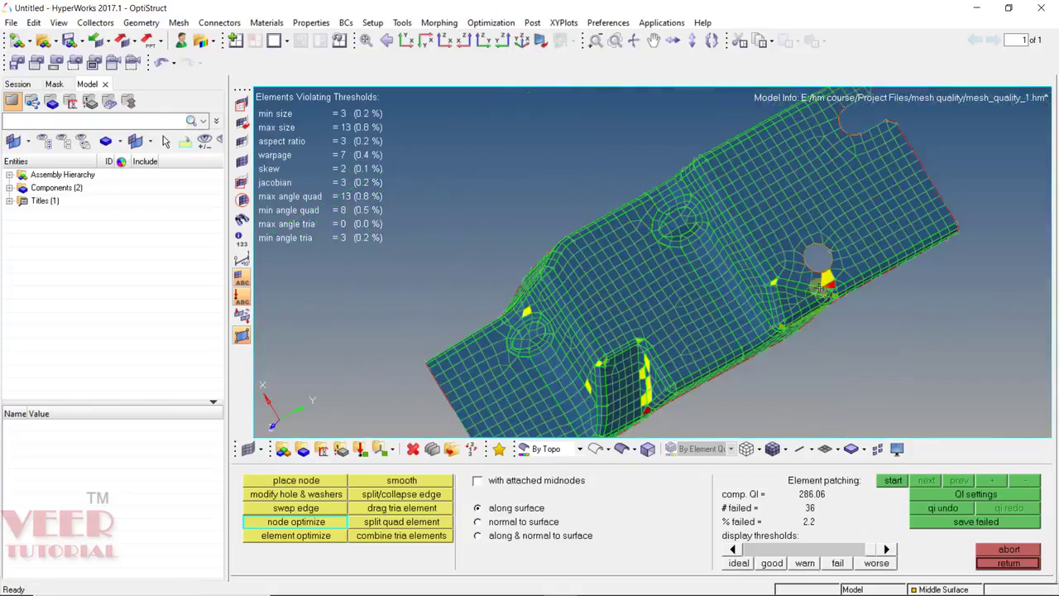
scroll(861, 290, "up", 5)
scroll(745, 281, "down", 1)
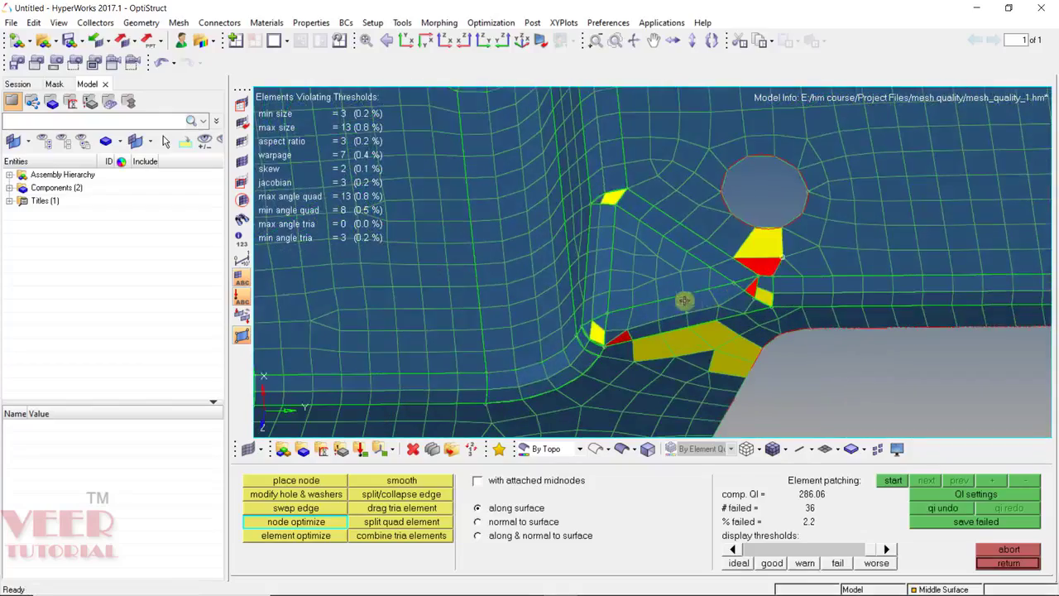
scroll(678, 294, "down", 2)
scroll(739, 269, "up", 2)
scroll(739, 269, "up", 2)
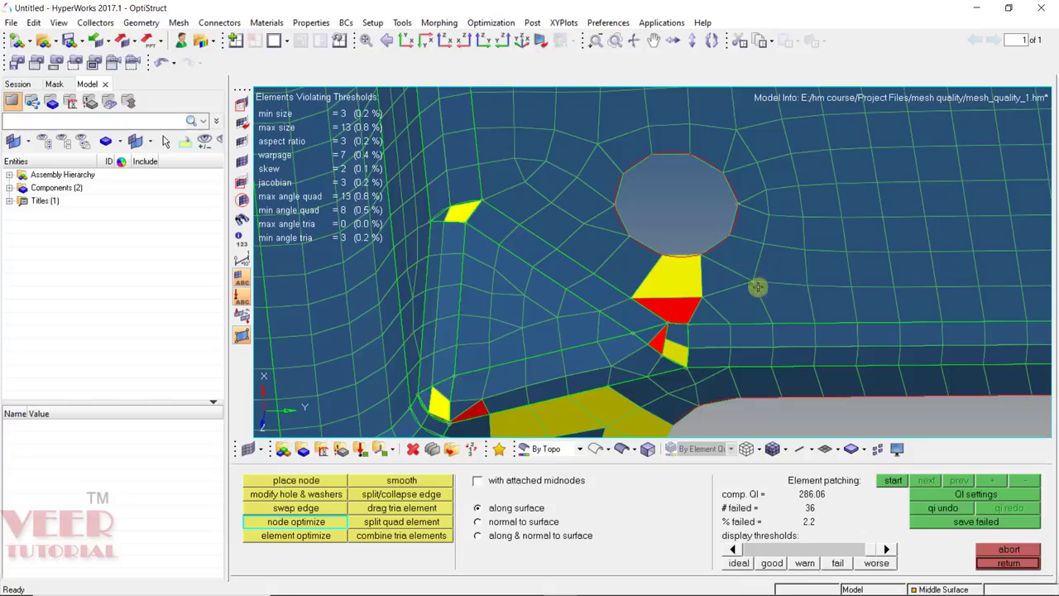
scroll(704, 295, "up", 3)
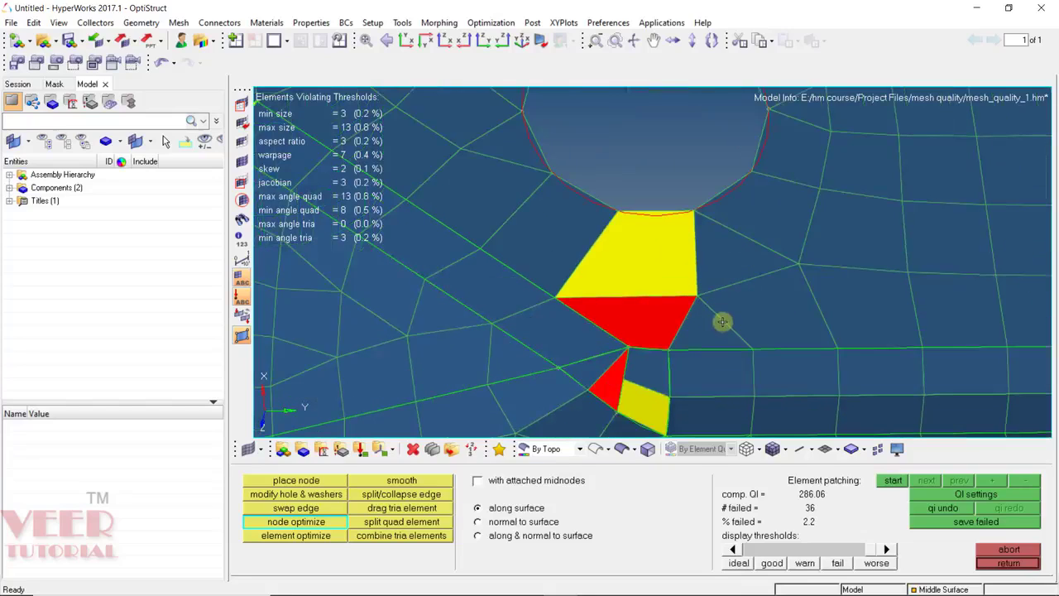
left_click(555, 295)
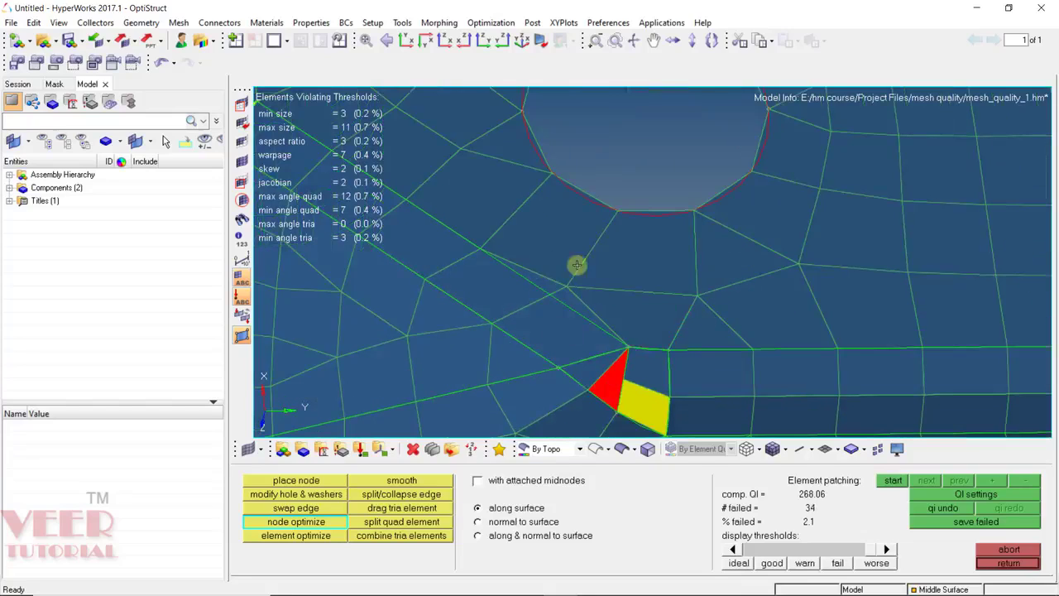
Step: Leave the quality index check and examine how the optimized node below the round hole lies relative to the feature line
left_click(1005, 563)
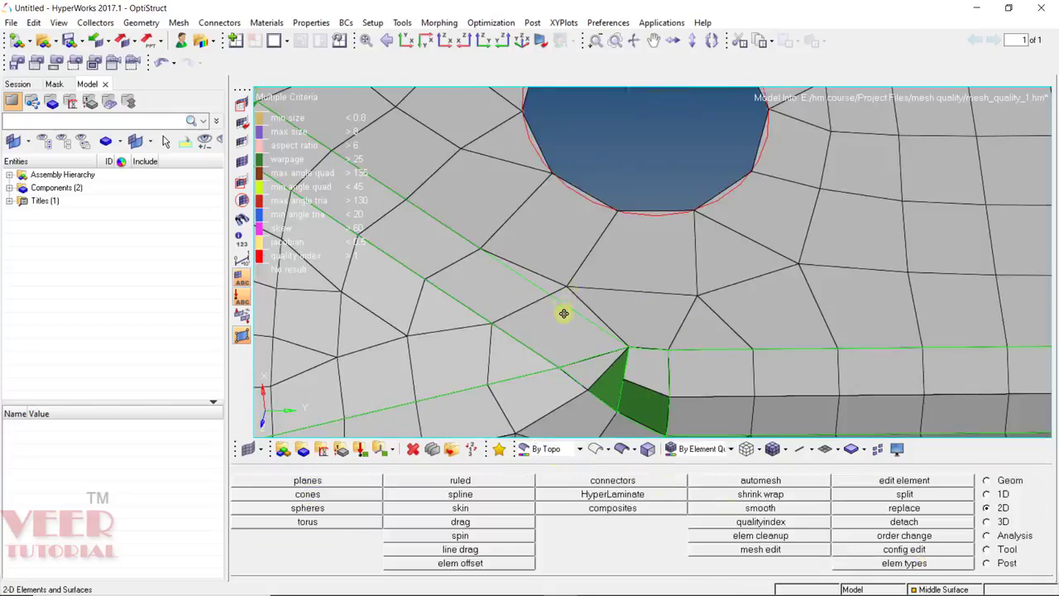
scroll(563, 312, "up", 5)
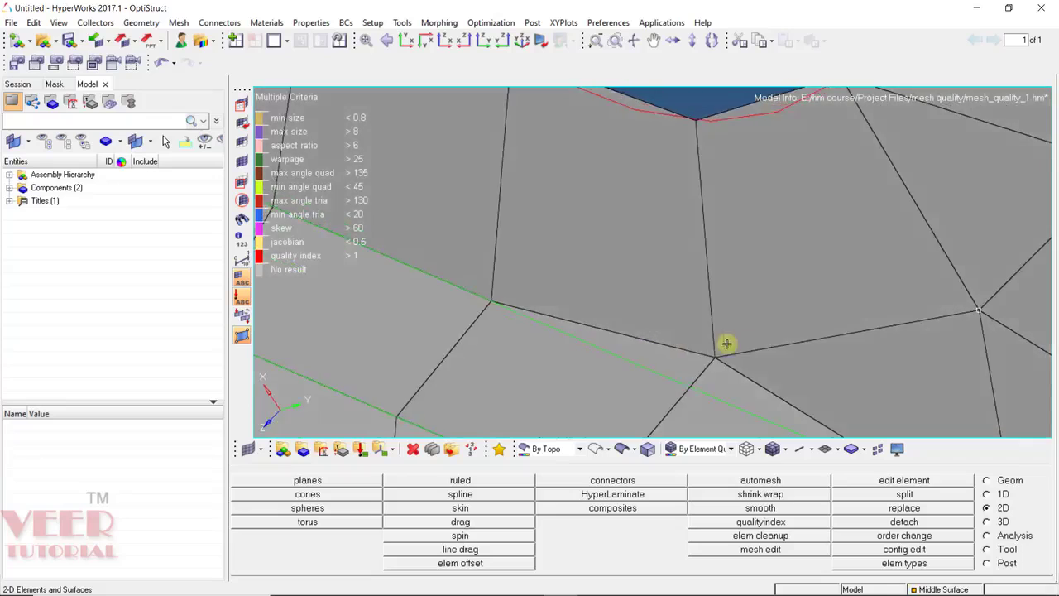
scroll(726, 343, "down", 5)
left_click_drag(758, 353, 560, 305, "ctrl")
scroll(684, 357, "up", 3)
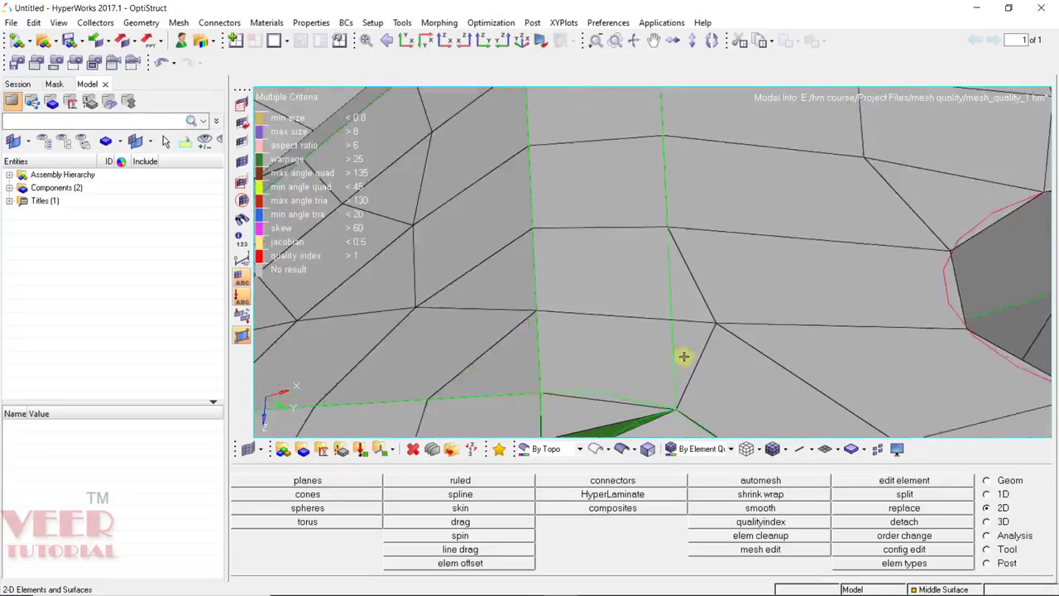
left_click_drag(684, 357, 728, 355, "ctrl")
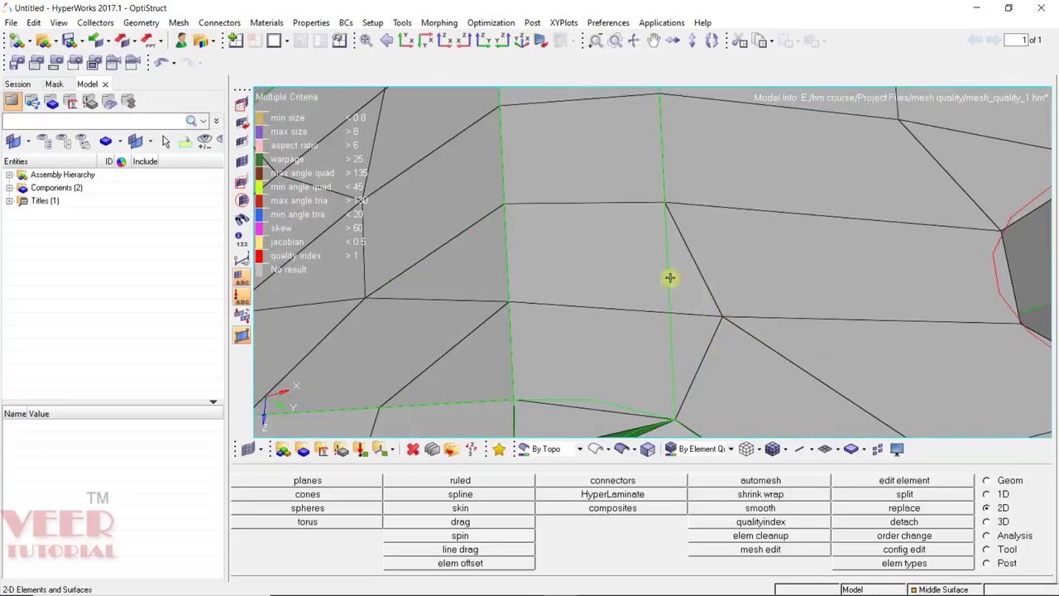
scroll(667, 308, "down", 3)
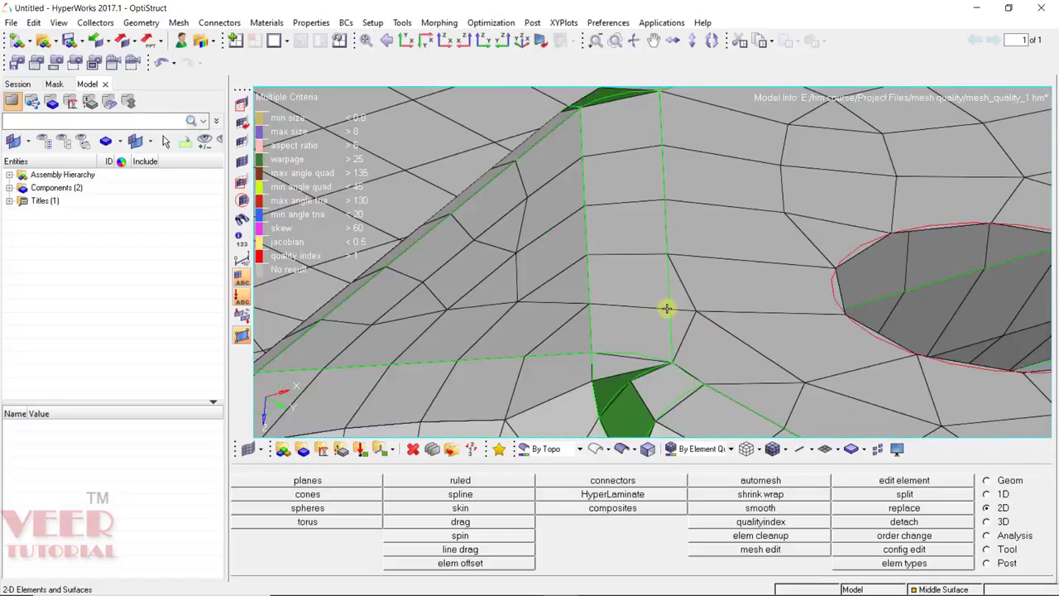
left_click_drag(553, 349, 892, 387, "ctrl")
left_click_drag(686, 329, 578, 307, "ctrl")
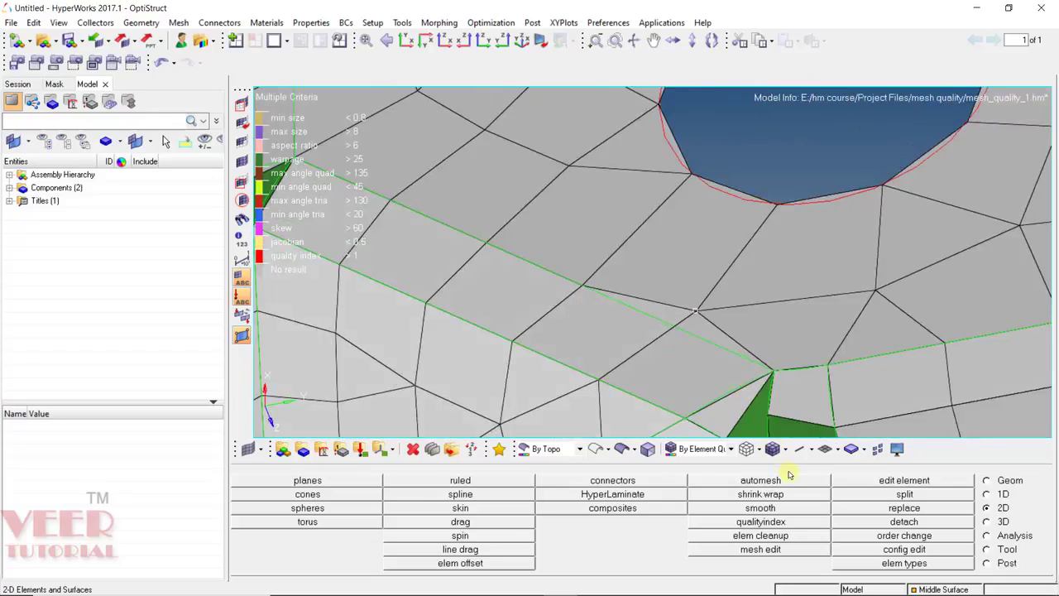
Step: Reopen the quality index check and optimize the failed elements along the upper part of the pocket's side wall with element optimize
left_click(790, 526)
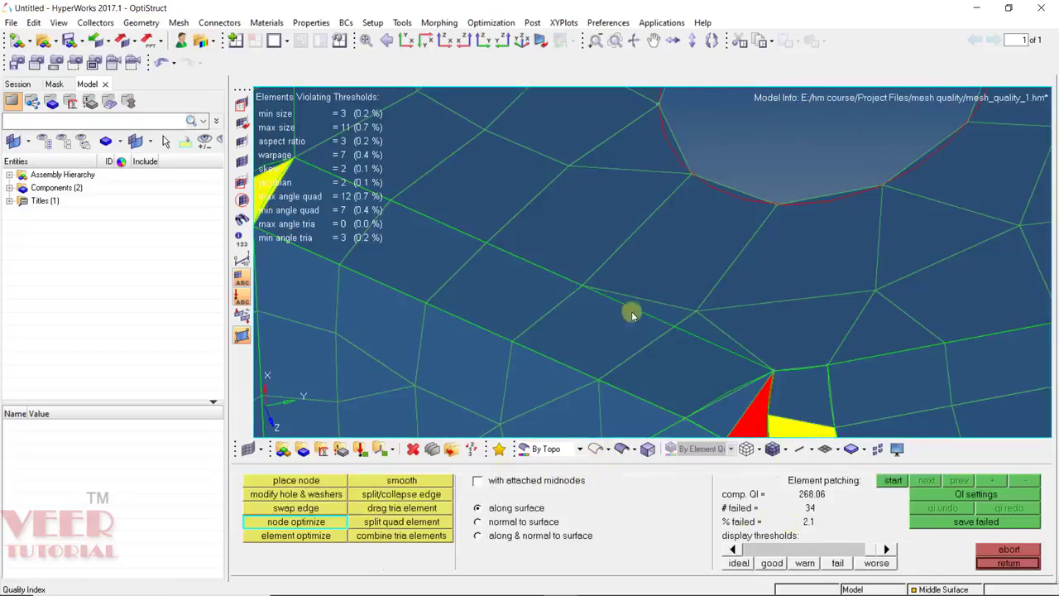
scroll(631, 311, "down", 5)
left_click(303, 536)
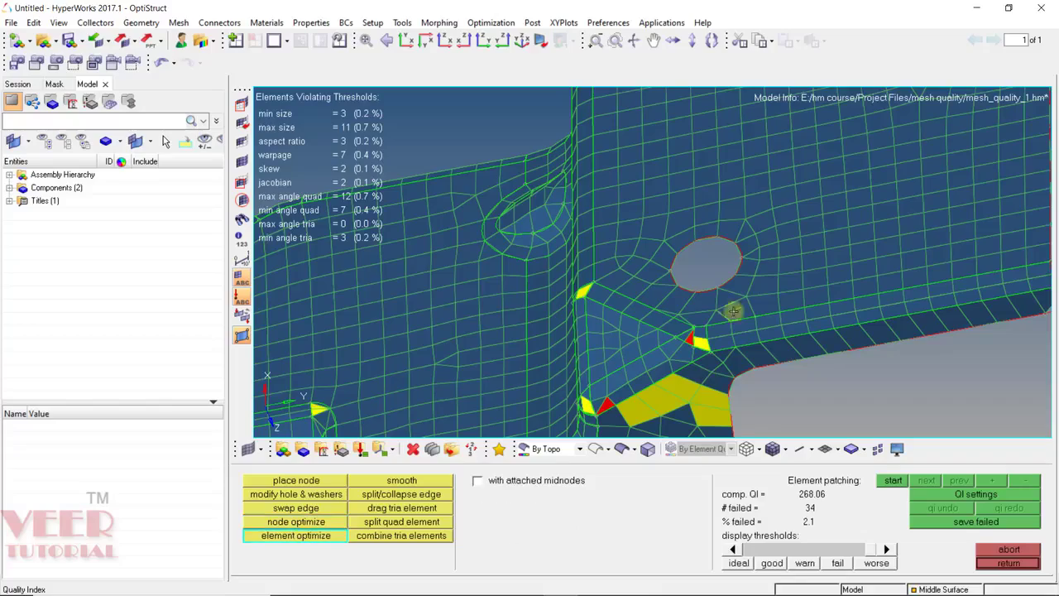
scroll(807, 258, "down", 5)
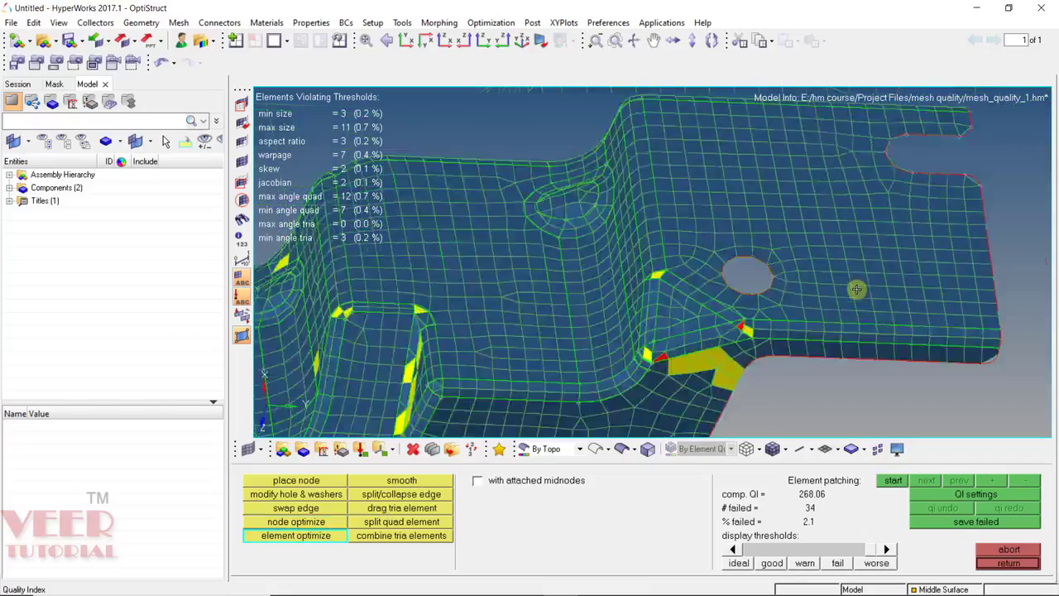
scroll(581, 357, "up", 3)
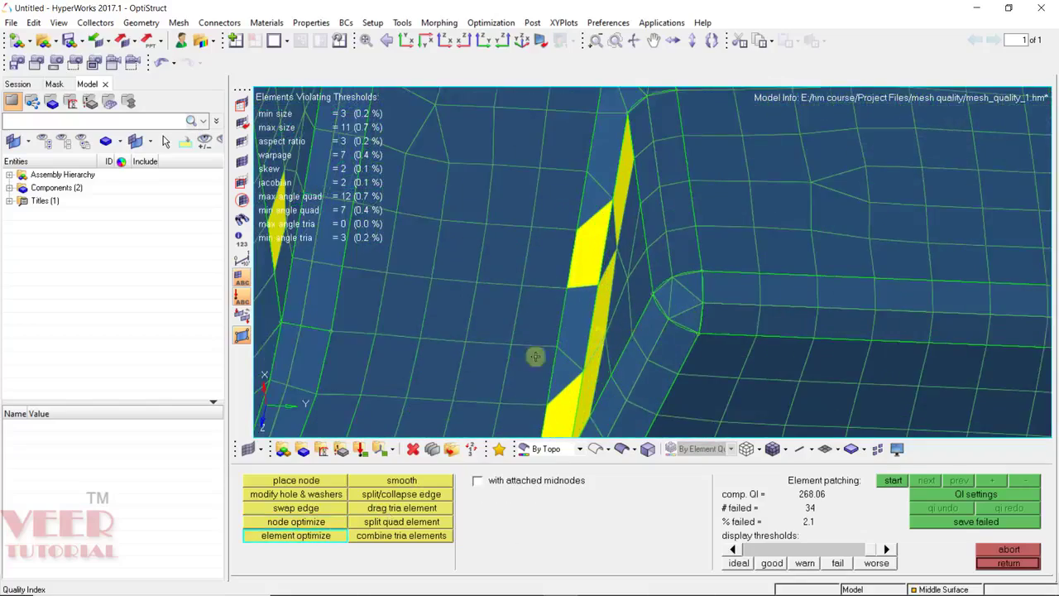
scroll(534, 357, "up", 2)
scroll(508, 261, "up", 2)
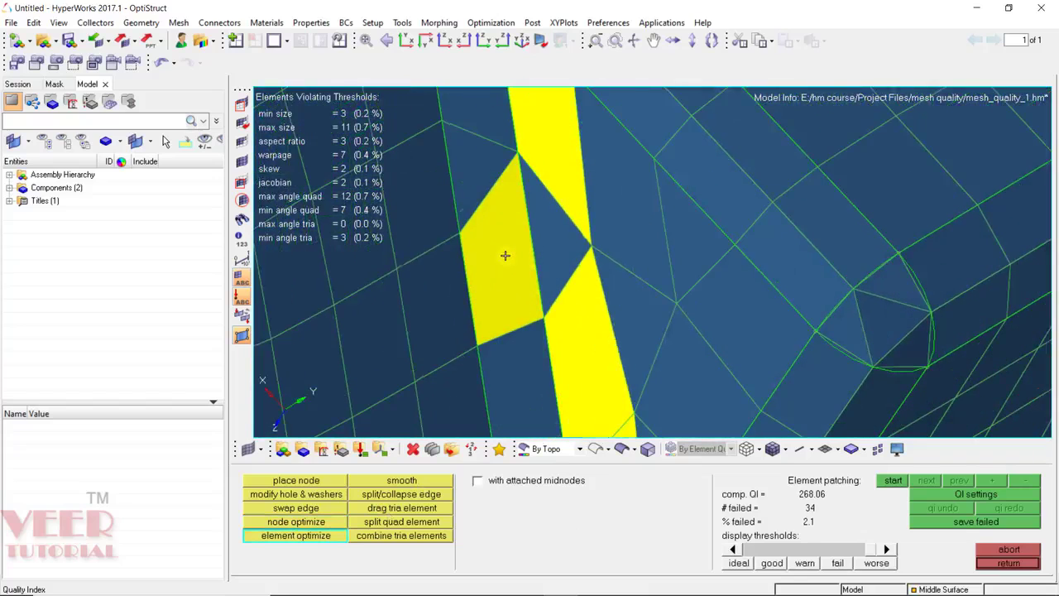
left_click(504, 256)
scroll(600, 291, "down", 3)
left_click(574, 229)
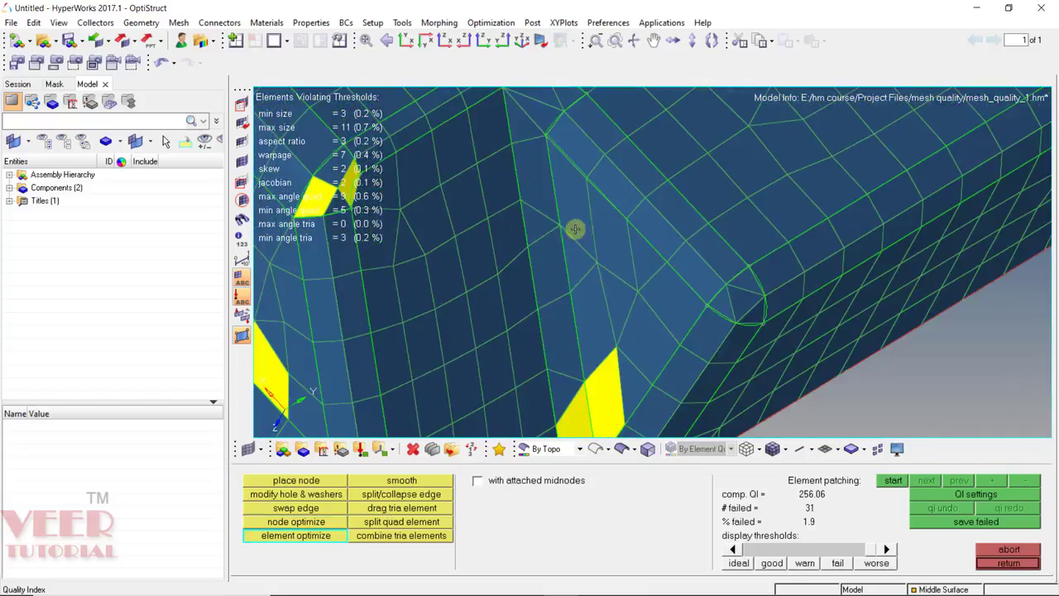
Step: Apply element optimize to the pair of failed quads lower on the pocket's side wall, just above its bottom corner
left_click(600, 388)
scroll(625, 248, "down", 4)
scroll(609, 343, "up", 5)
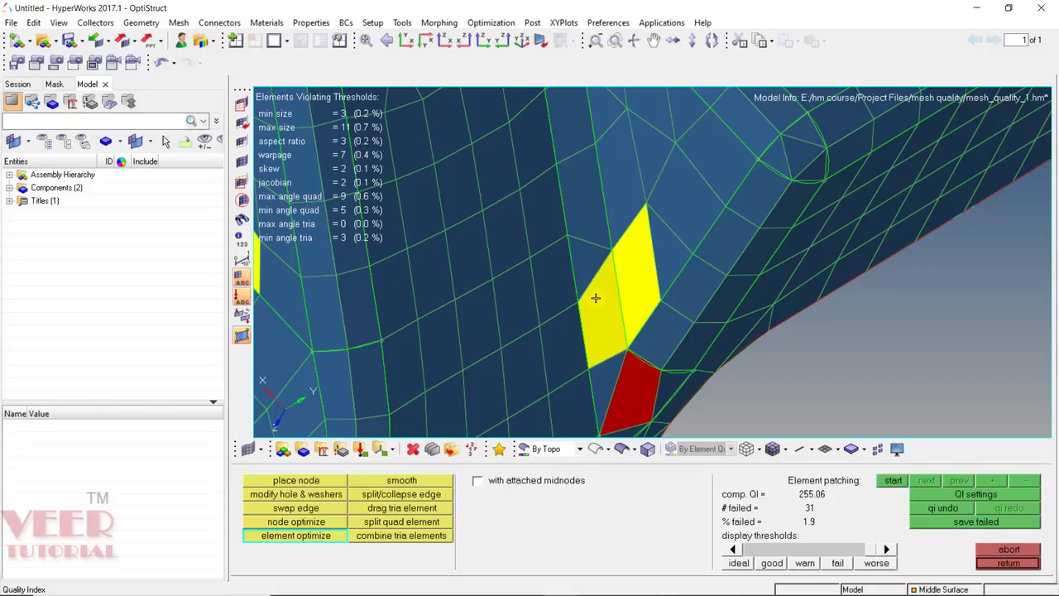
left_click(595, 298)
left_click(641, 278)
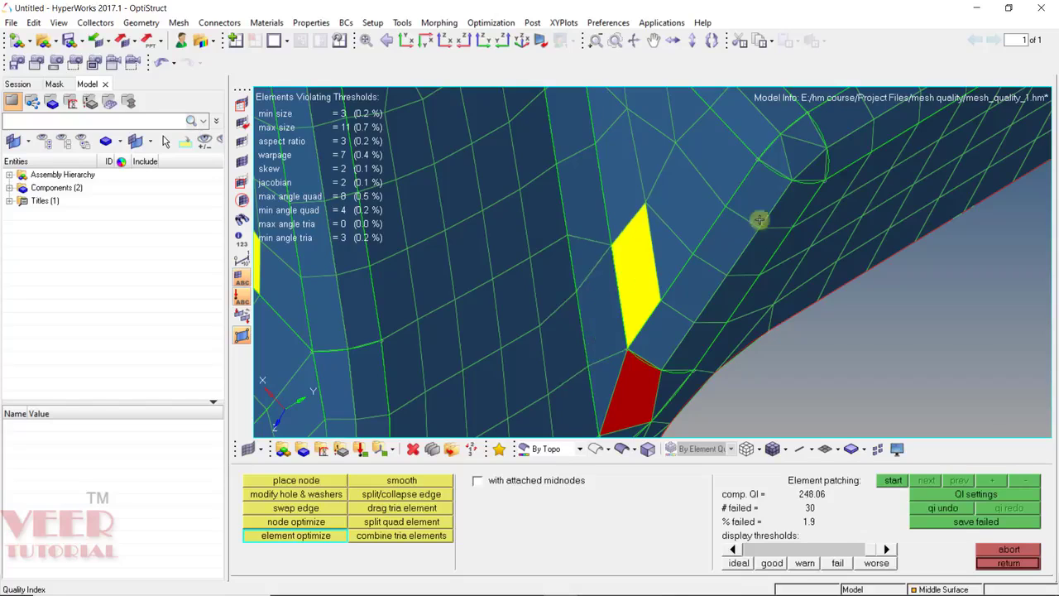
left_click_drag(761, 220, 774, 153, "ctrl")
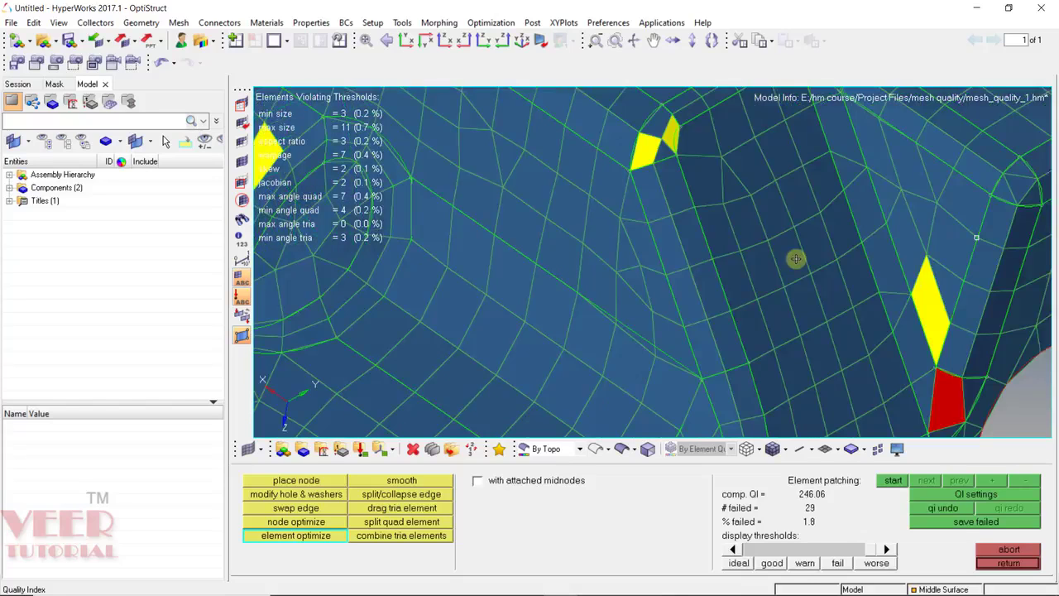
Step: Examine the mesh along the feature line beside the pocket and across the bracket outside the quality index check, and reopen the check
scroll(709, 248, "down", 5, "ctrl")
scroll(700, 304, "up", 3, "ctrl")
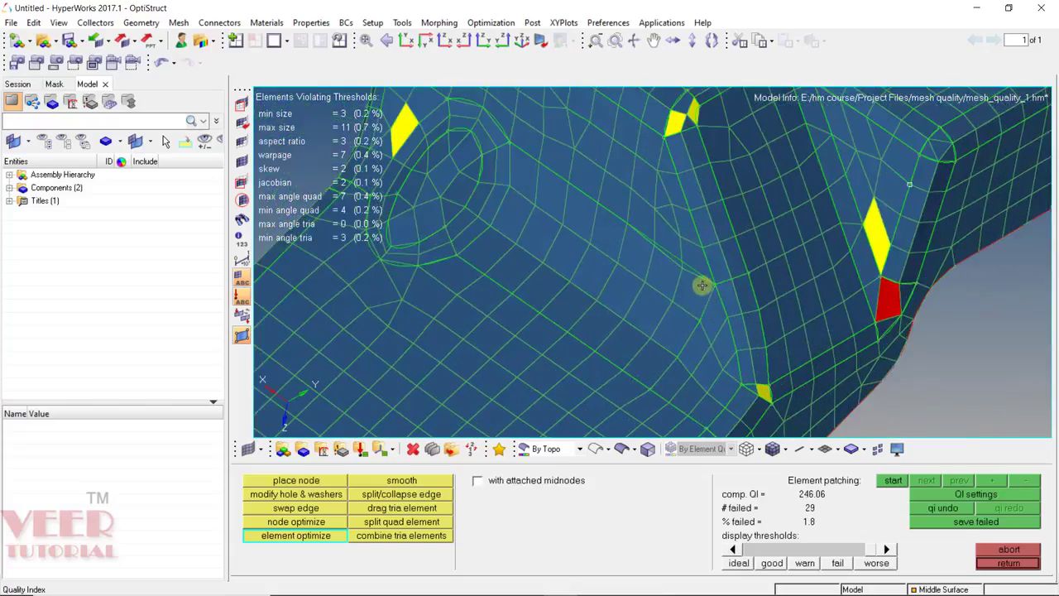
left_click_drag(692, 224, 708, 289, "ctrl")
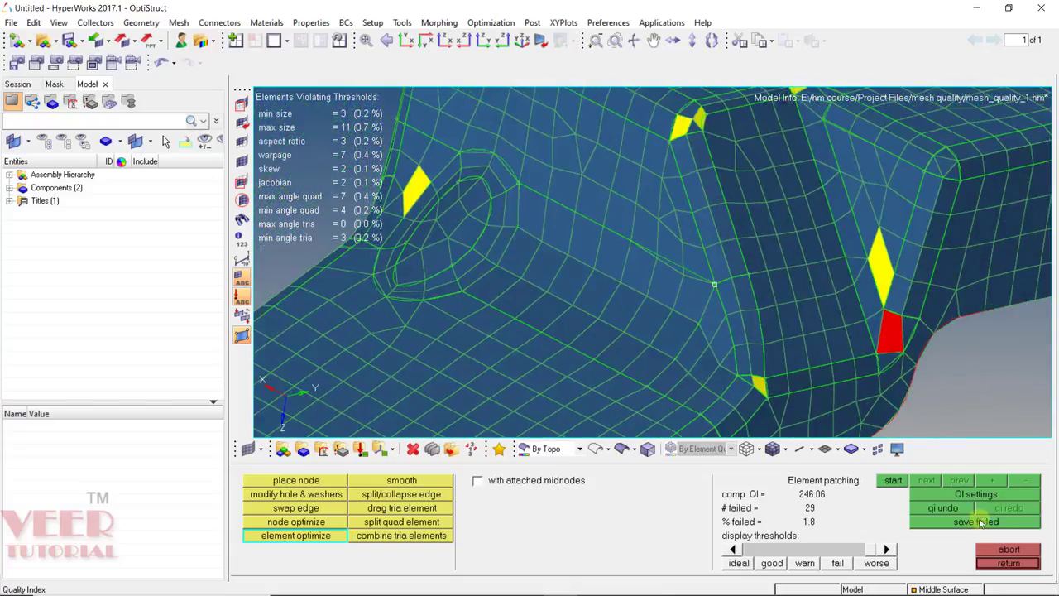
left_click(1007, 563)
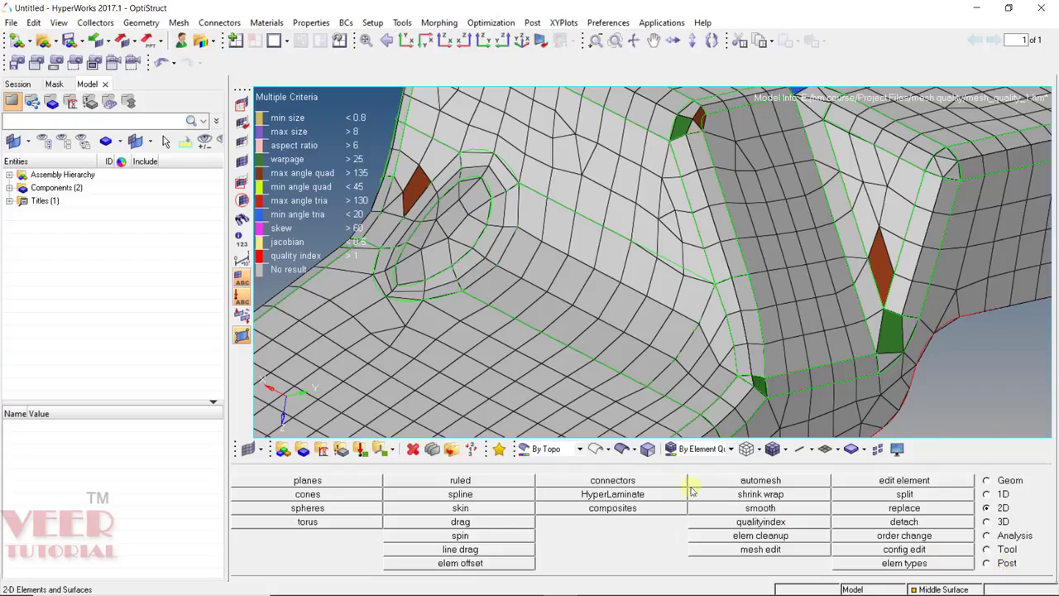
scroll(727, 264, "up", 5)
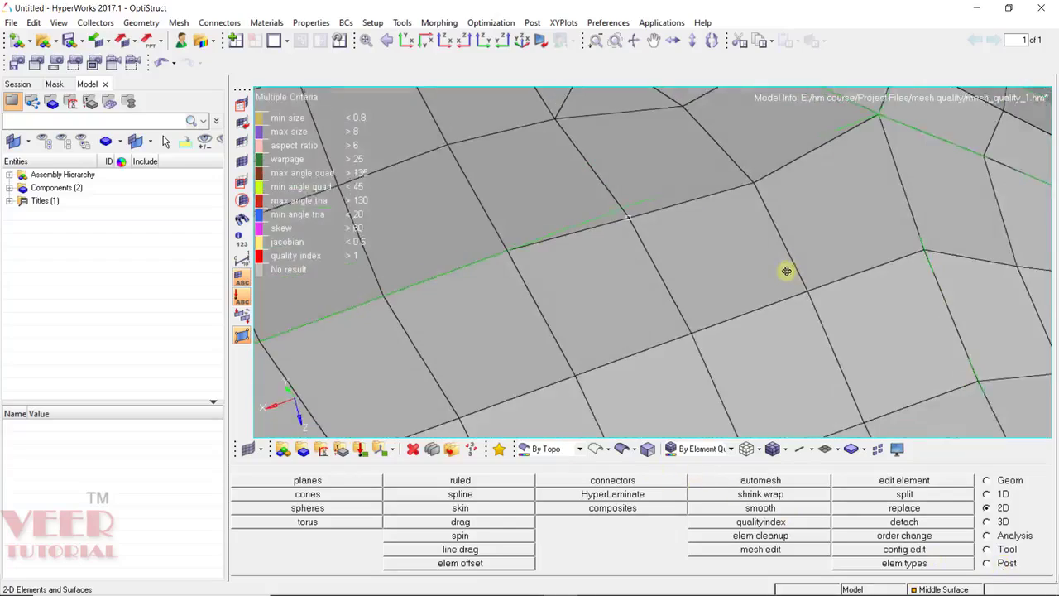
left_click_drag(786, 271, 522, 216, "ctrl")
scroll(522, 216, "down", 8)
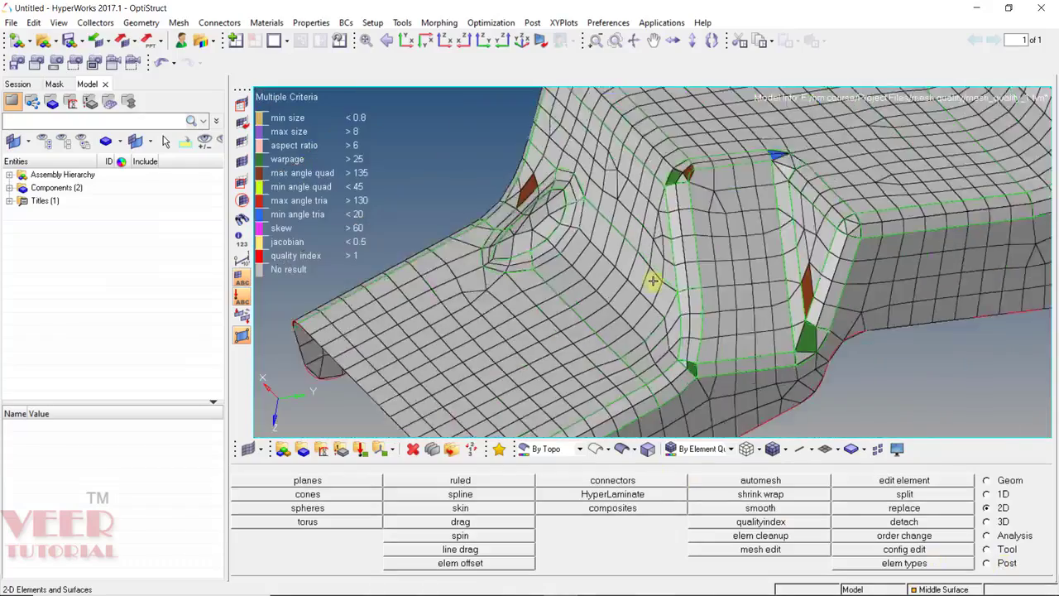
scroll(662, 264, "down", 2, "ctrl")
left_click_drag(574, 230, 581, 272, "ctrl")
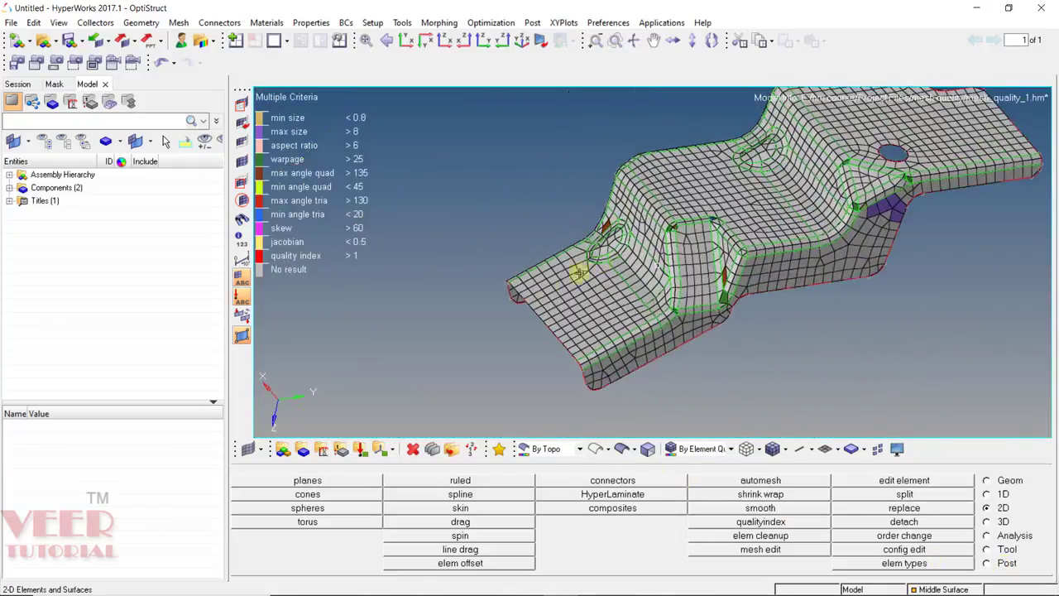
scroll(563, 286, "down", 4, "ctrl")
scroll(686, 300, "up", 6)
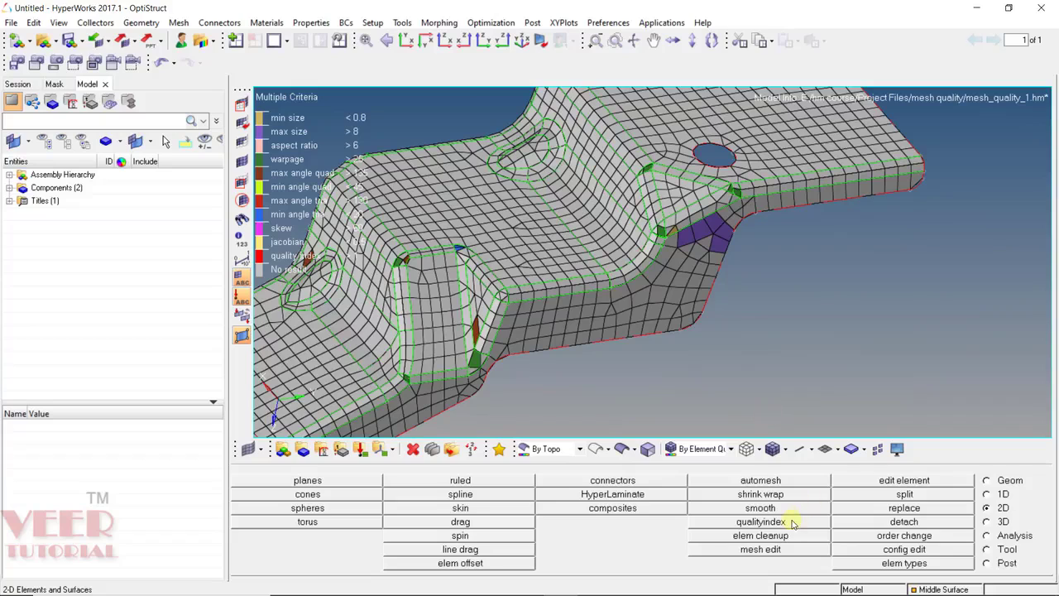
left_click(760, 521)
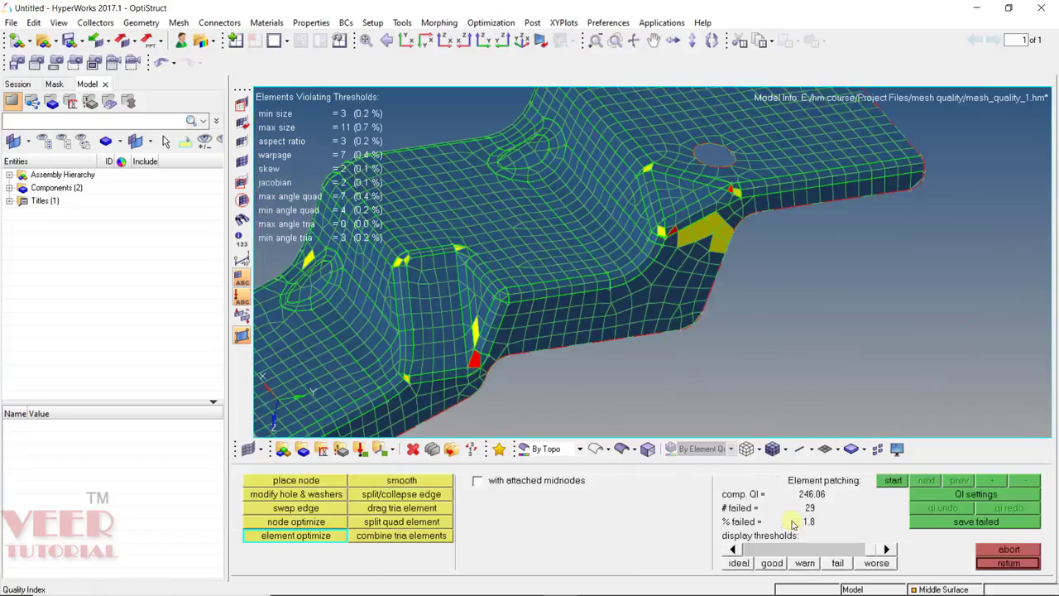
Step: Move the tria between the pocket's upper corner and the bend two elements towards the pocket with drag tria element, and leave the quality index check
left_click(403, 508)
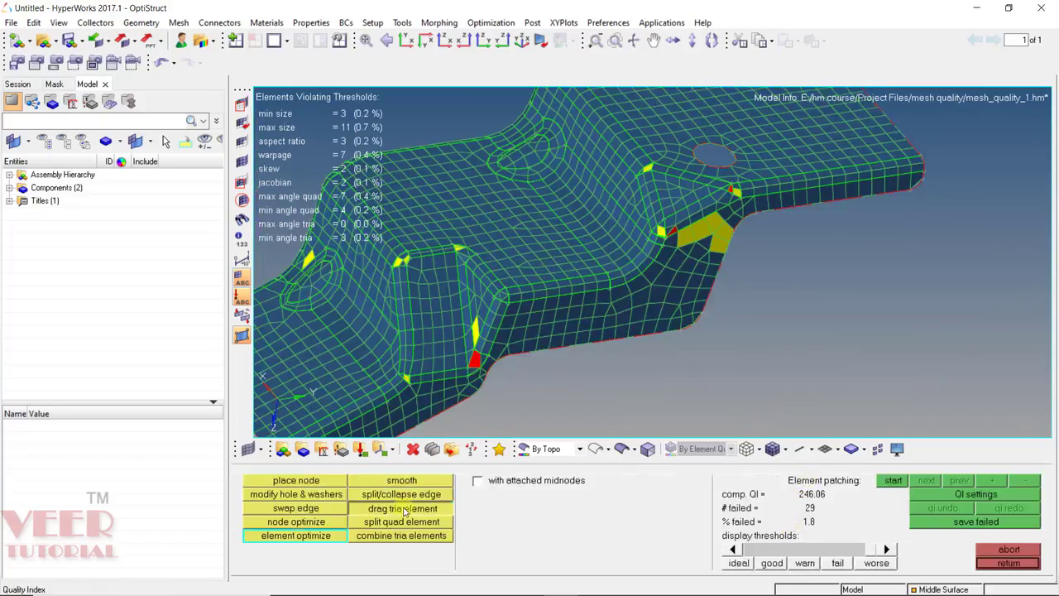
left_click_drag(549, 262, 547, 297, "ctrl")
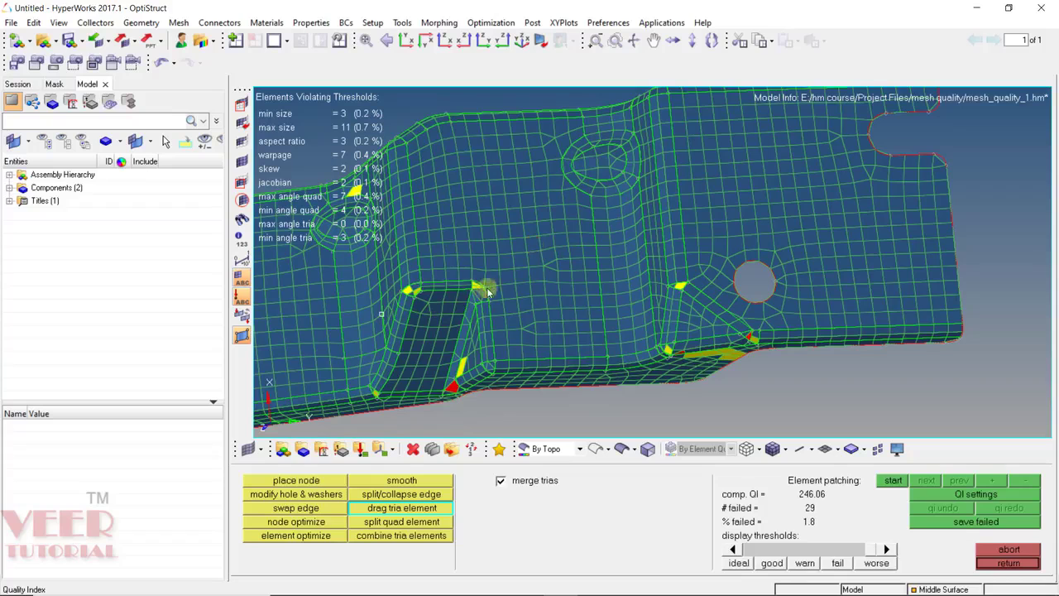
scroll(552, 252, "up", 6)
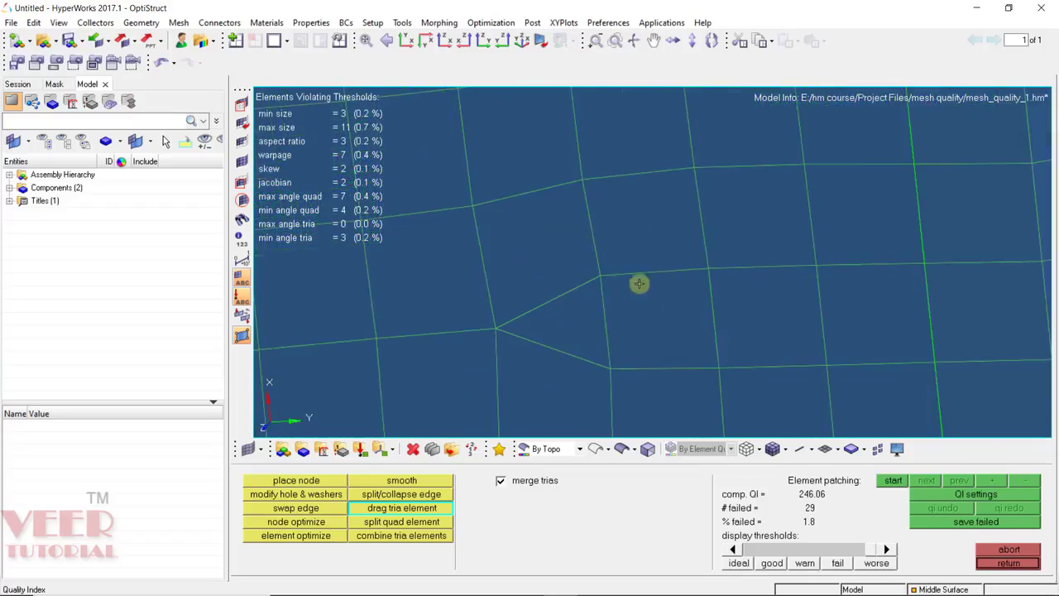
scroll(638, 283, "down", 1)
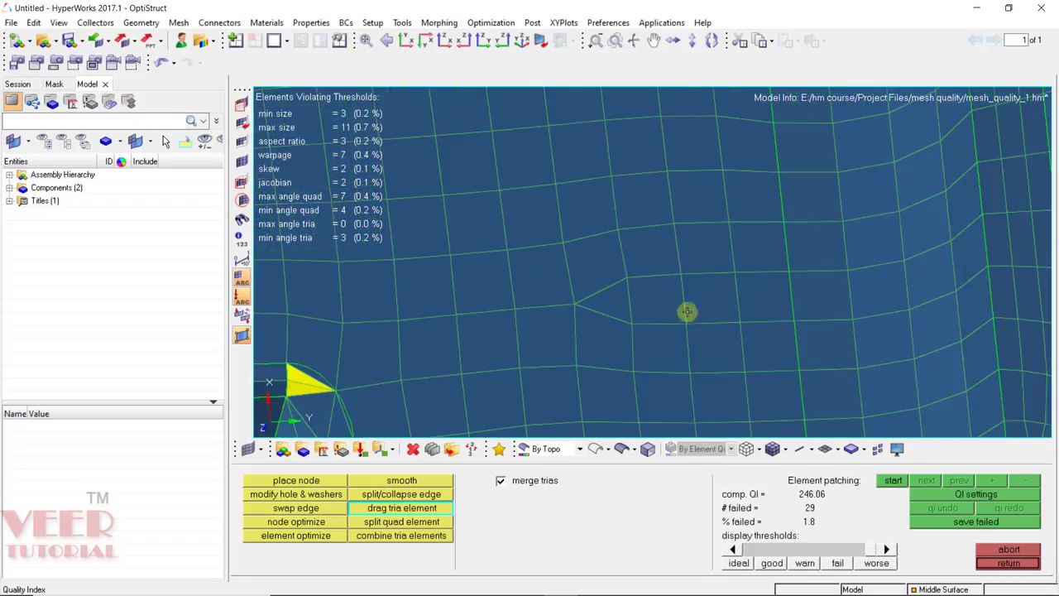
left_click_drag(616, 300, 454, 305)
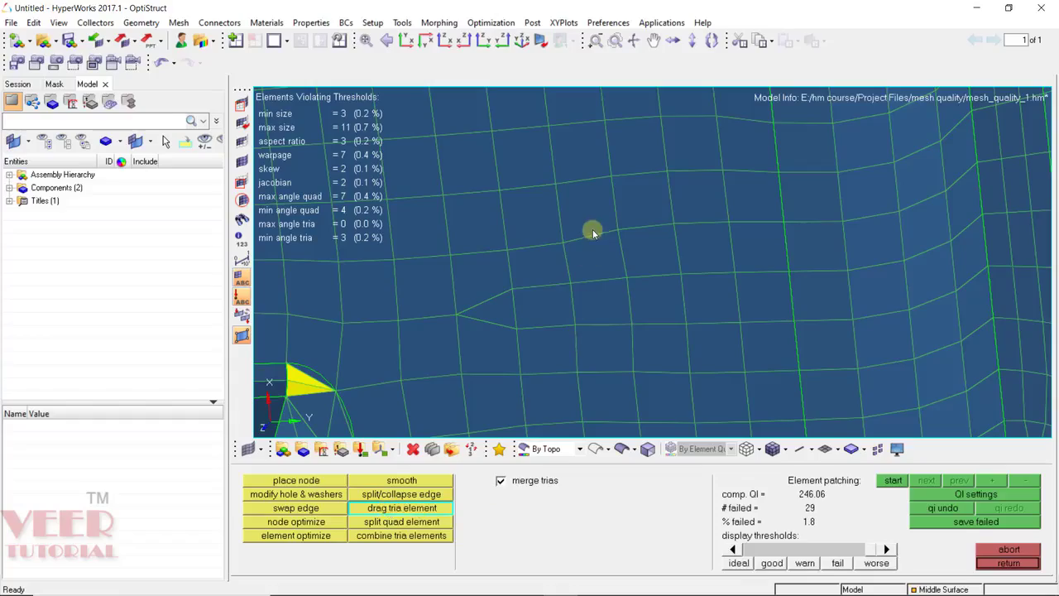
scroll(592, 230, "down", 5, "ctrl")
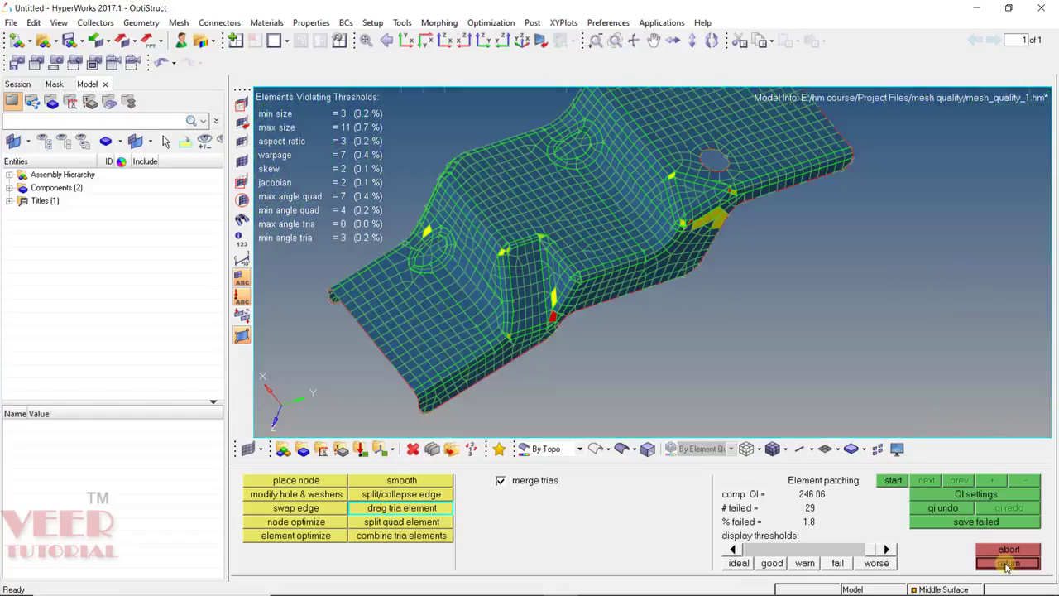
left_click(1006, 567)
Step: Examine the failed elements across the bracket by their violated criteria, especially around the pocket's side walls and corners
left_click_drag(610, 157, 610, 222, "ctrl")
scroll(608, 223, "up", 3, "ctrl")
mouse_move(692, 215)
left_mouse_down("ctrl")
mouse_move(631, 284)
mouse_move(591, 215)
mouse_move(606, 204)
mouse_move(704, 269)
left_mouse_up("ctrl")
key("f")
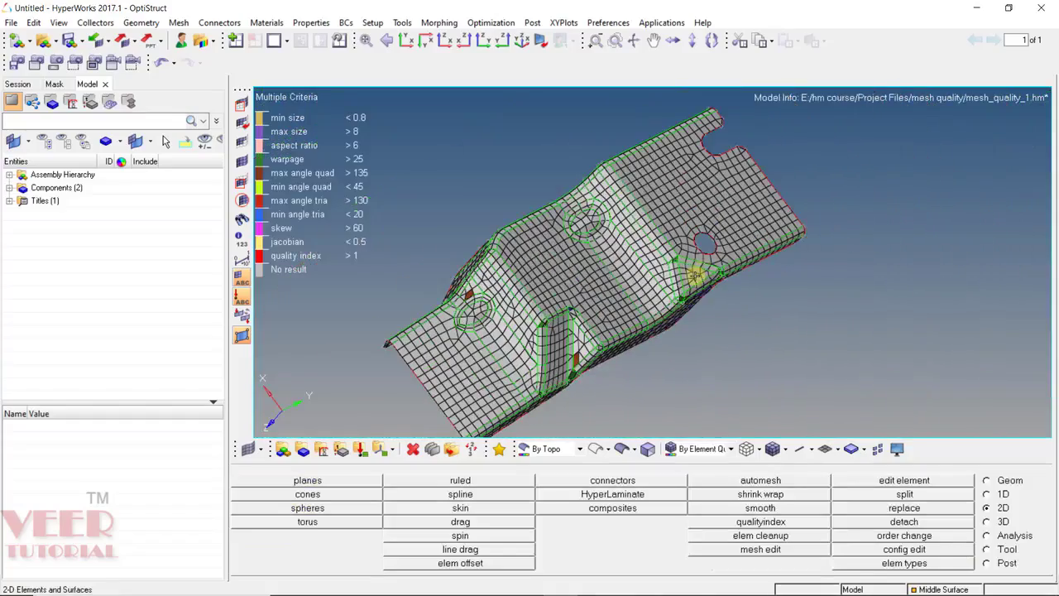
scroll(536, 377, "up", 5)
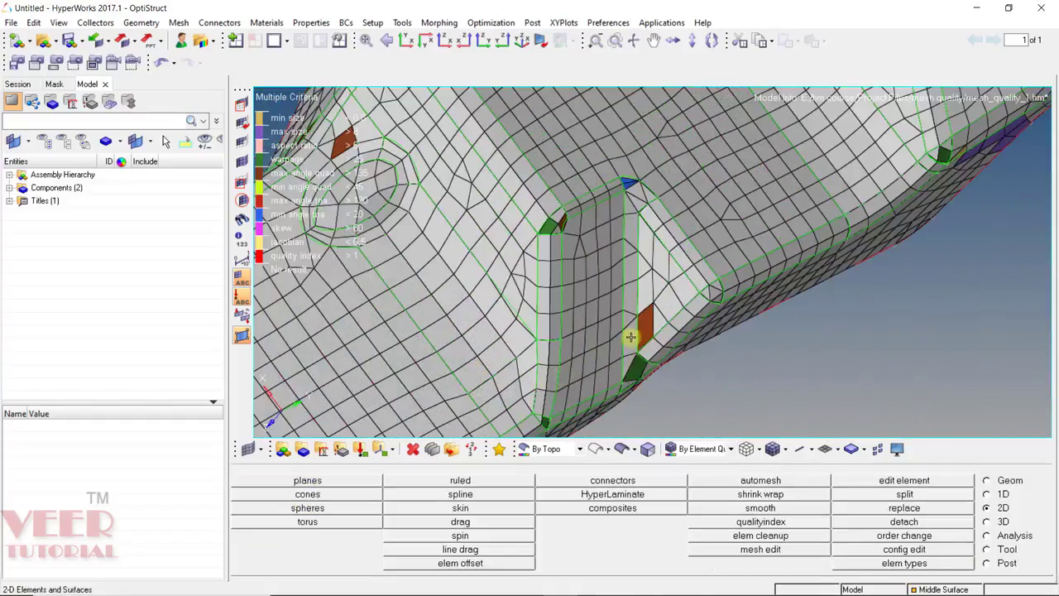
scroll(633, 330, "down", 5)
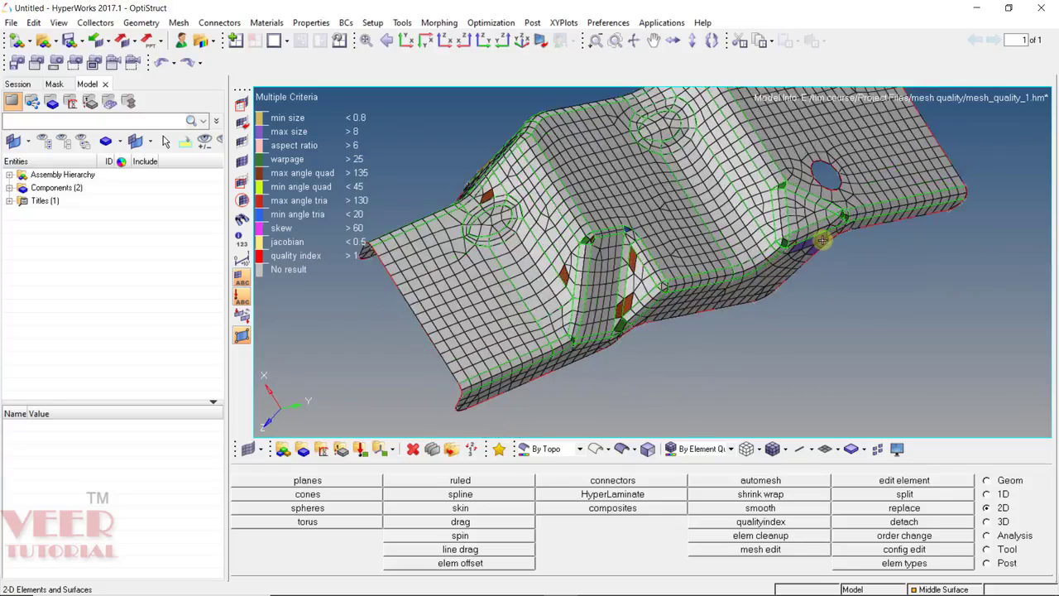
scroll(564, 269, "up", 3)
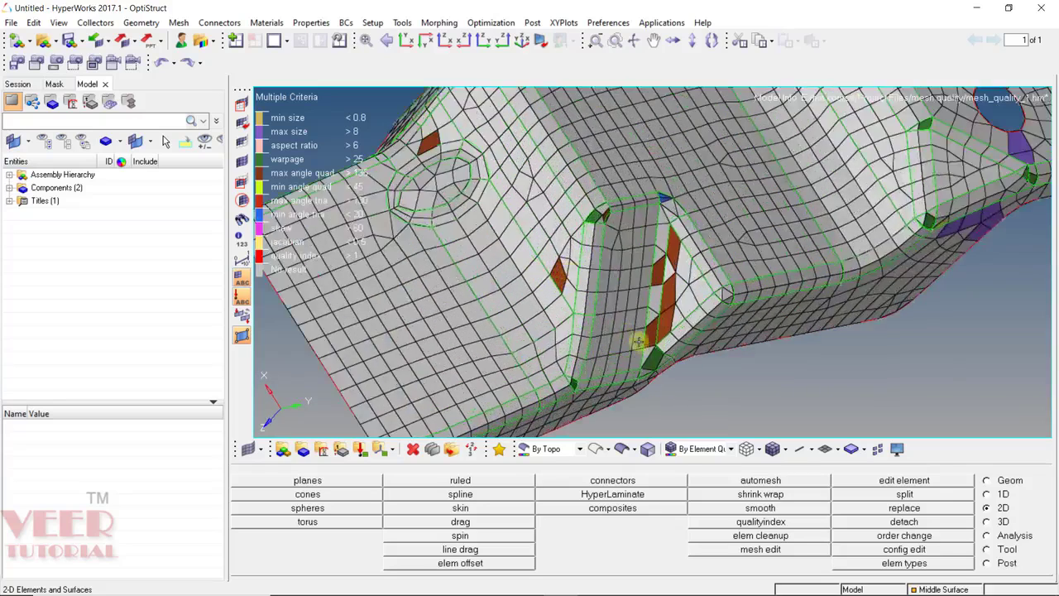
scroll(564, 269, "down", 3)
scroll(677, 186, "up", 6)
Step: Measure the three-node angle at the feature-line corner of the failed max angle quad beside the upper oval depression, and clear the picked nodes
left_click_drag(555, 257, 681, 382, "ctrl")
left_click_drag(839, 290, 359, 239, "ctrl")
scroll(695, 285, "up", 4)
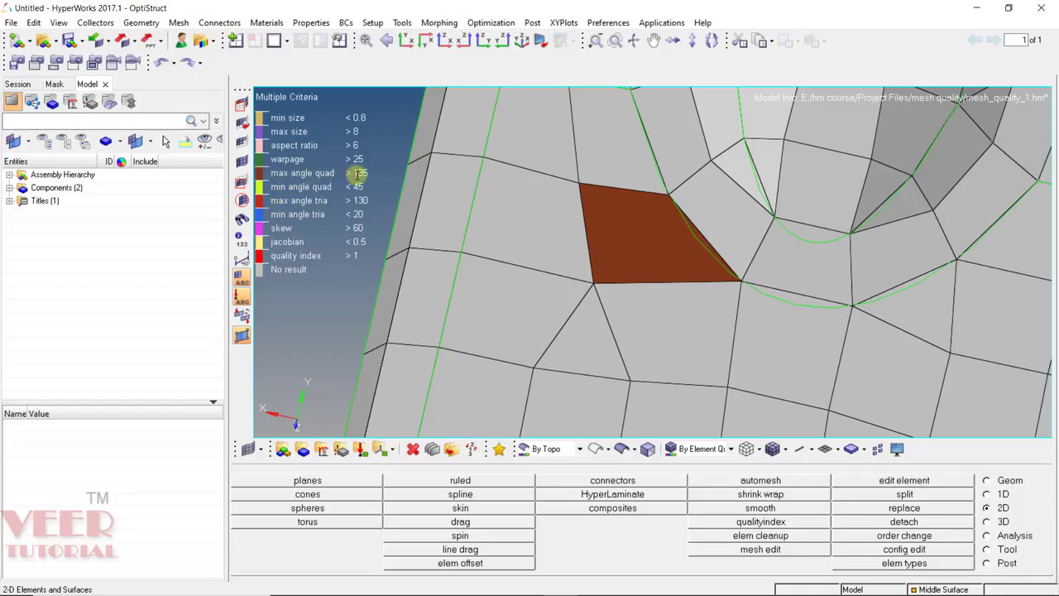
key("F4")
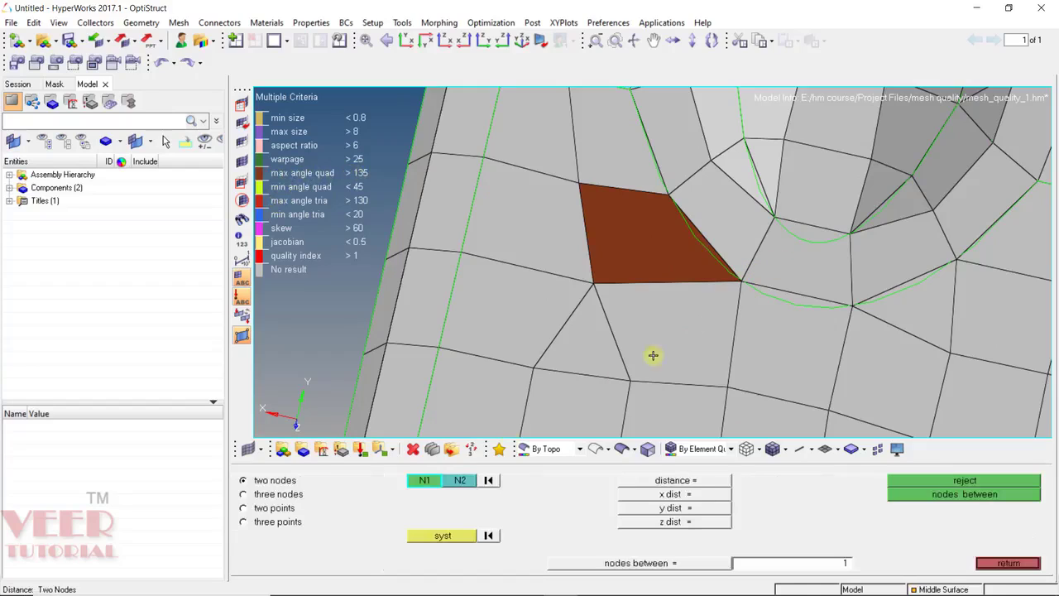
left_click(278, 494)
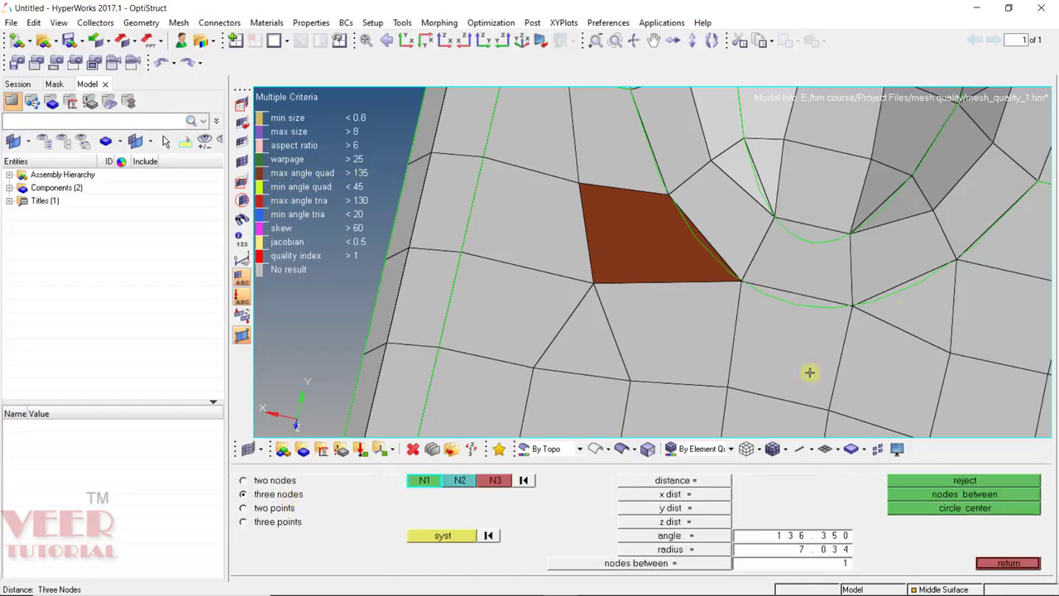
left_click(741, 282)
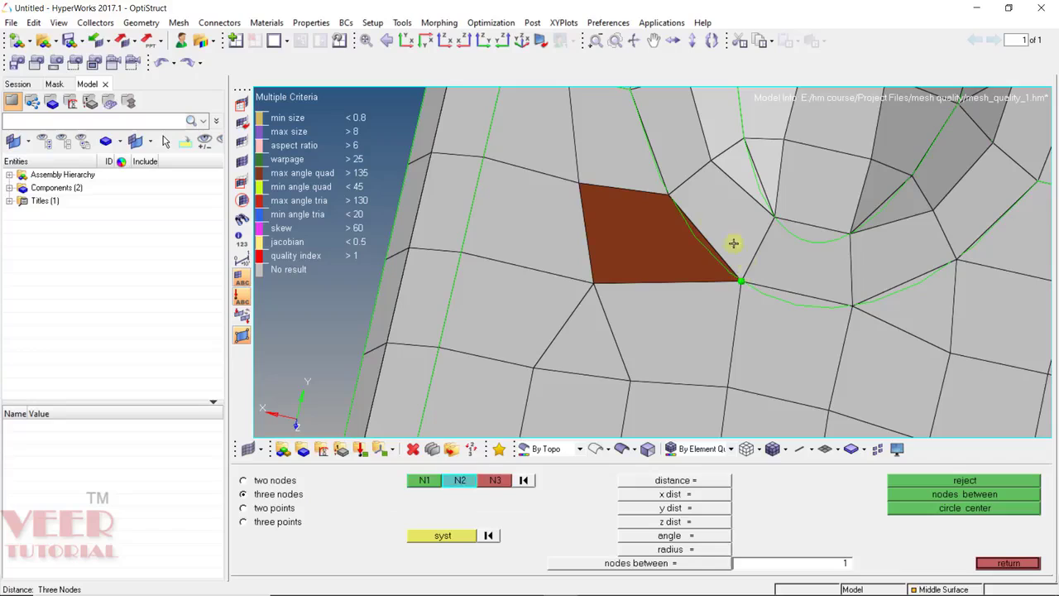
left_click(670, 195)
left_click(579, 181)
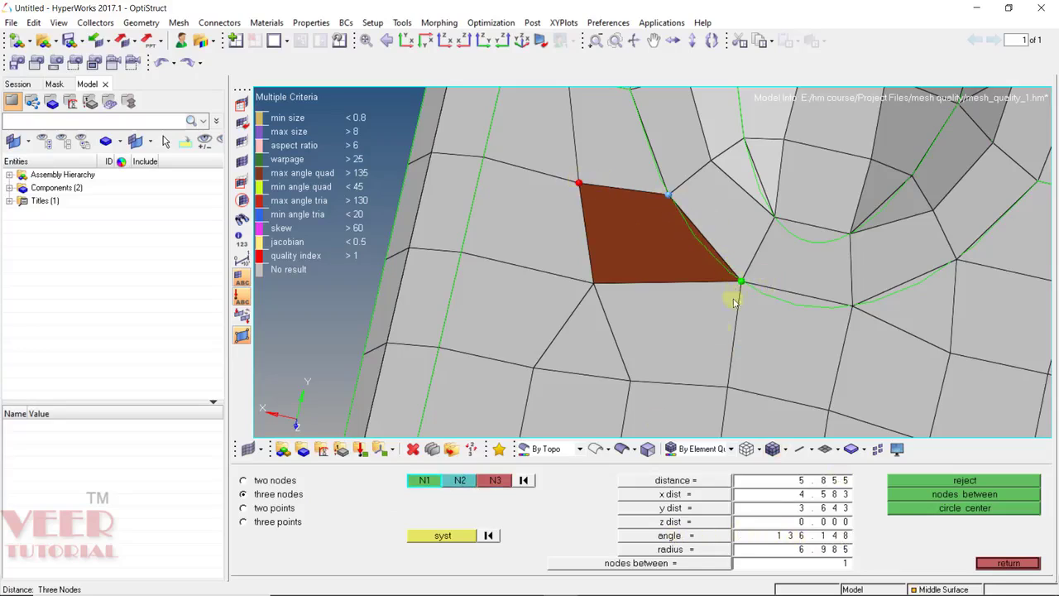
left_click(523, 481)
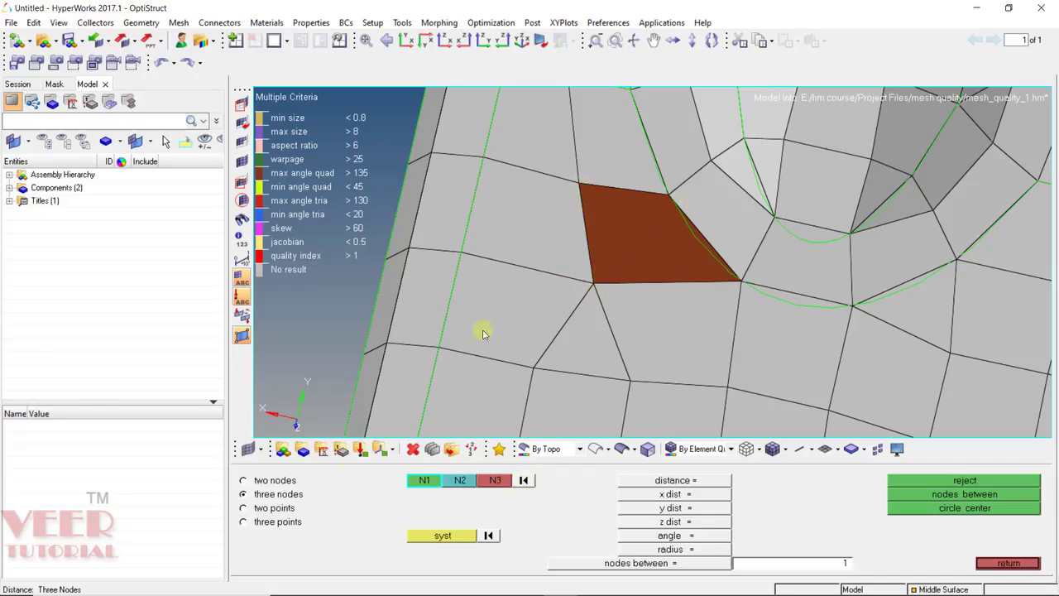
Step: Set the two-node distance along the edge opposite the feature line of the failed quad beside the upper oval depression to 5
left_click(254, 479)
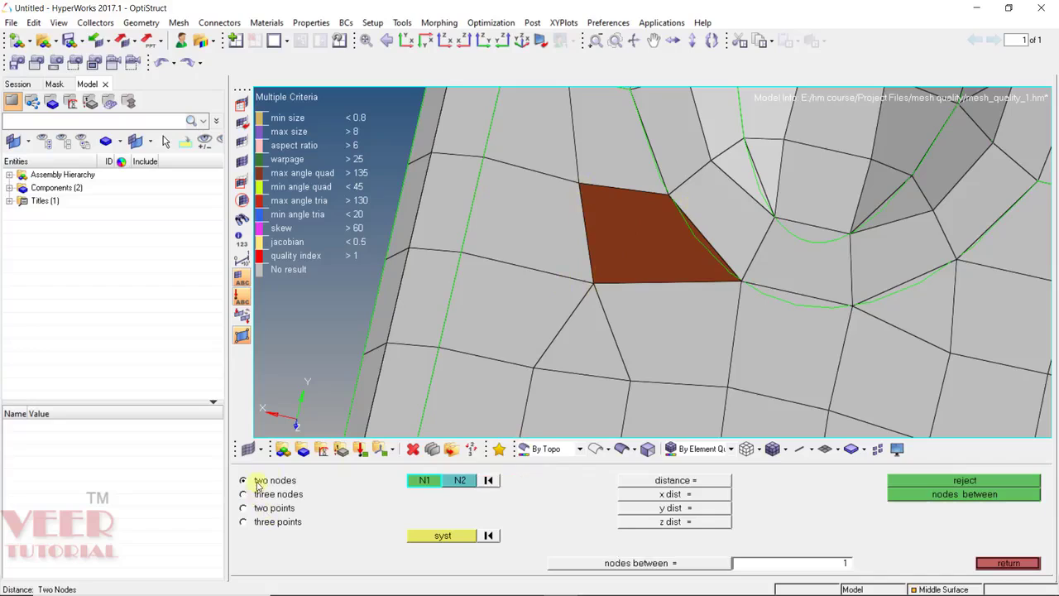
left_click(601, 288)
left_click(582, 179)
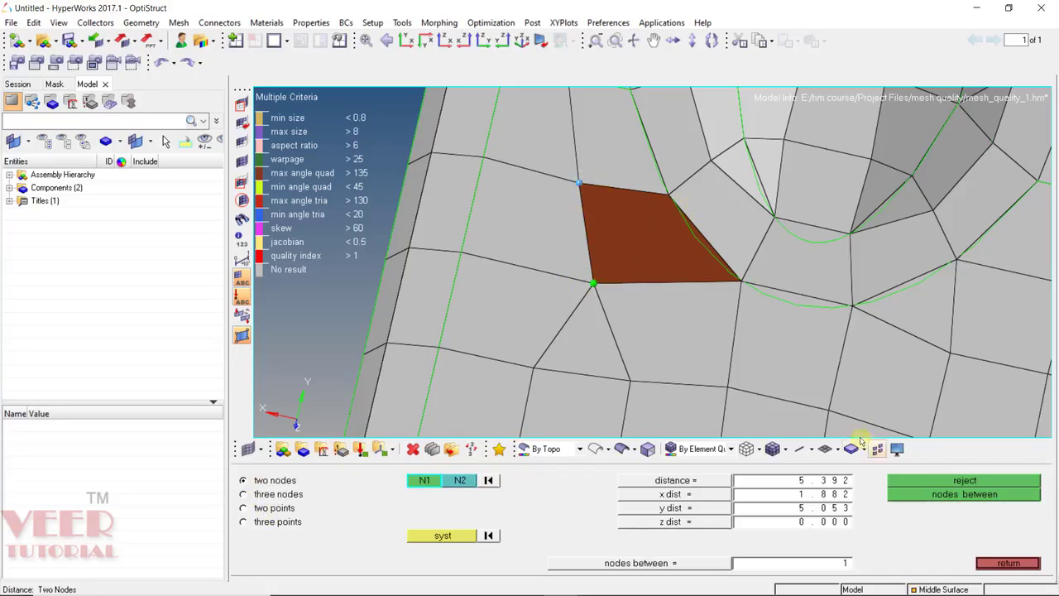
scroll(603, 156, "up", 3)
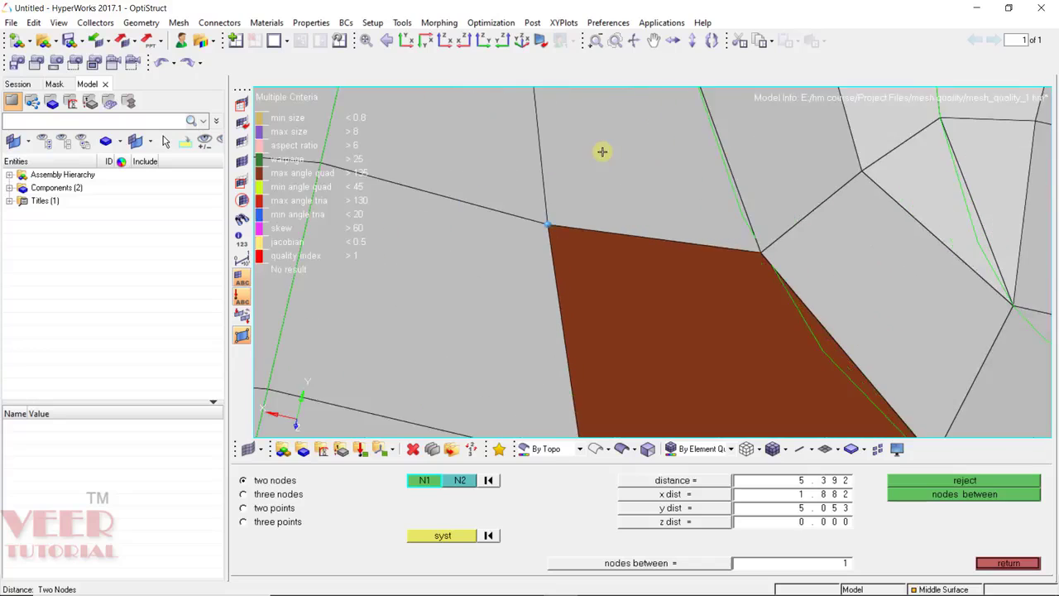
scroll(603, 151, "down", 2)
scroll(609, 177, "up", 2)
double_click(829, 481)
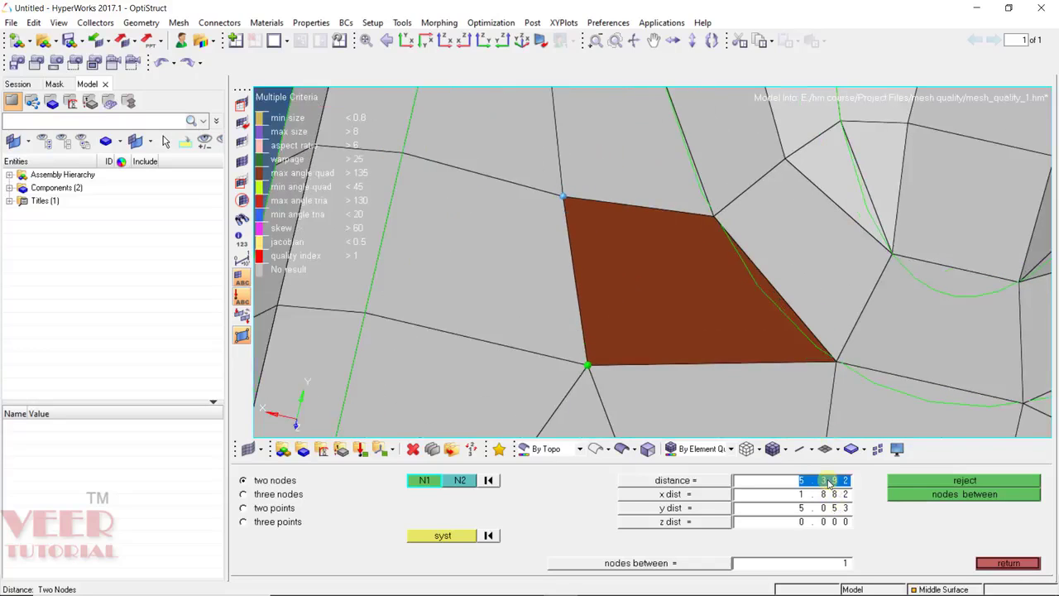
type("5")
key("Return")
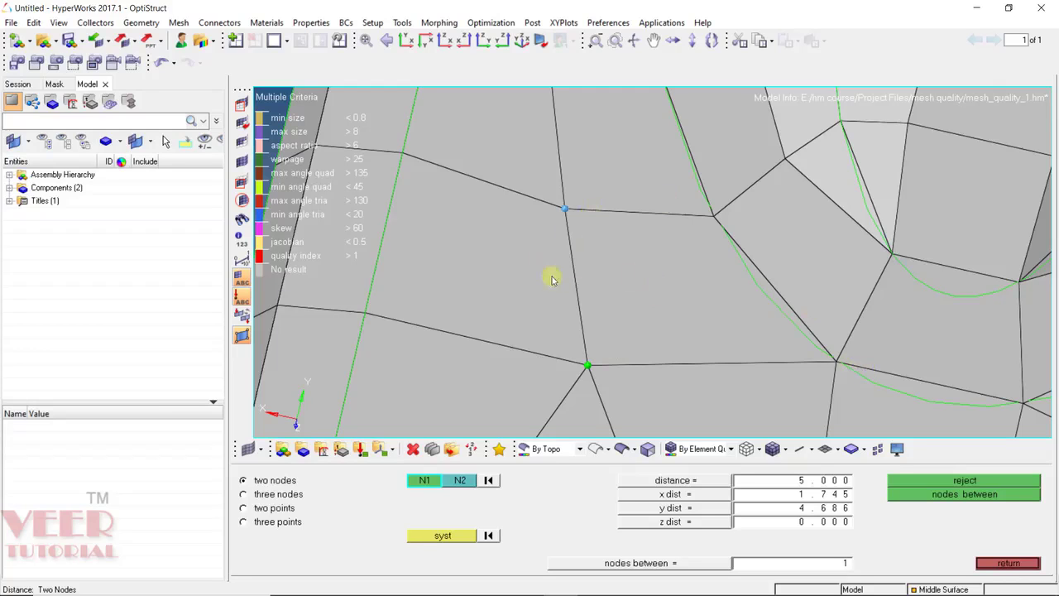
Step: Set the two-node distance along one short edge of the failed max angle quad beside the lower oval depression to 3.5
scroll(556, 240, "down", 10, "ctrl")
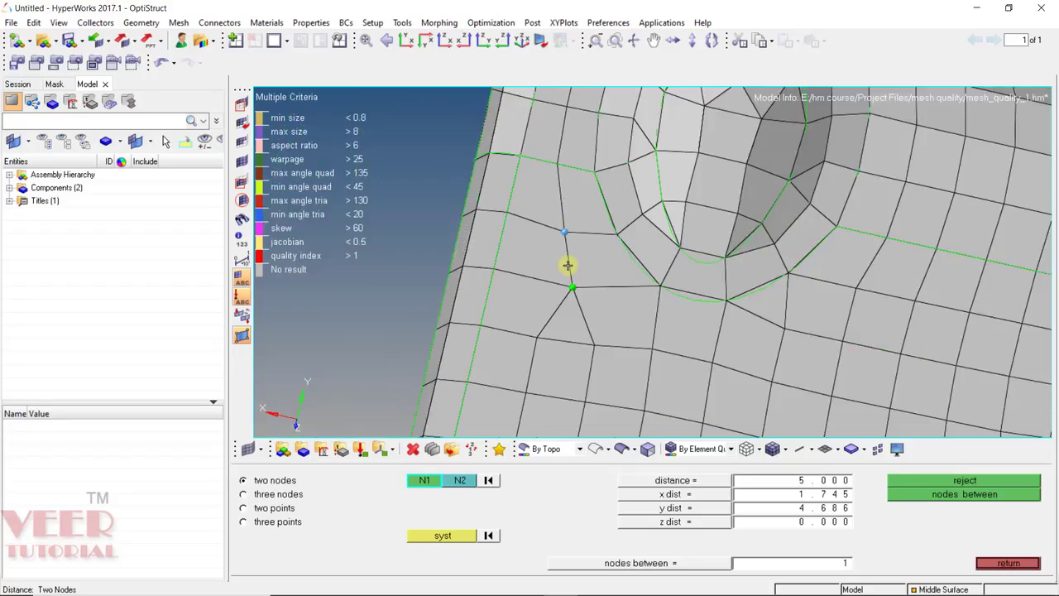
scroll(695, 197, "down", 3, "ctrl")
left_click_drag(672, 277, 667, 296, "ctrl")
scroll(666, 293, "up", 10)
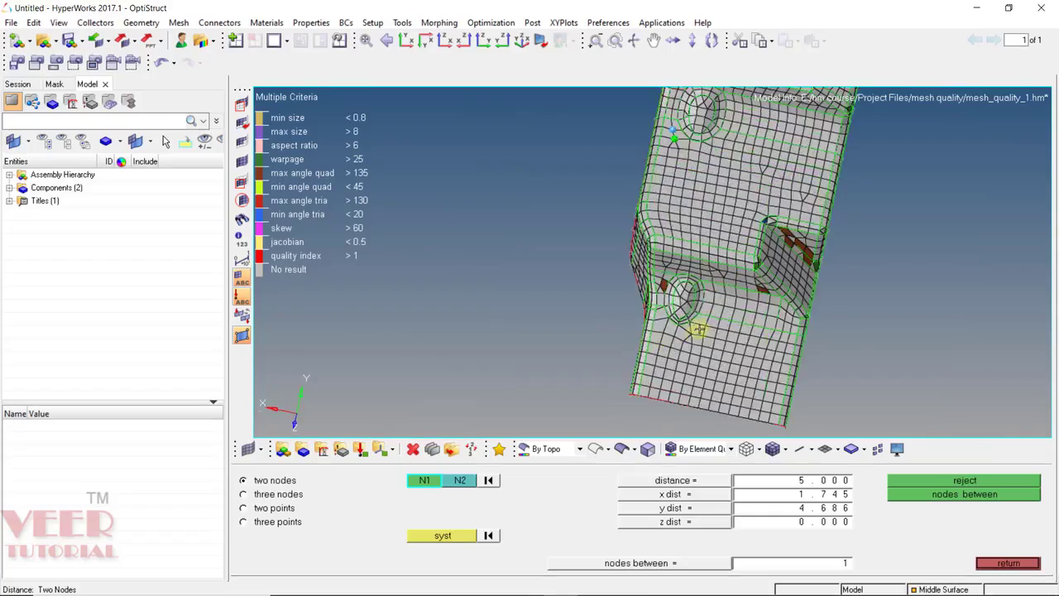
scroll(616, 255, "up", 5)
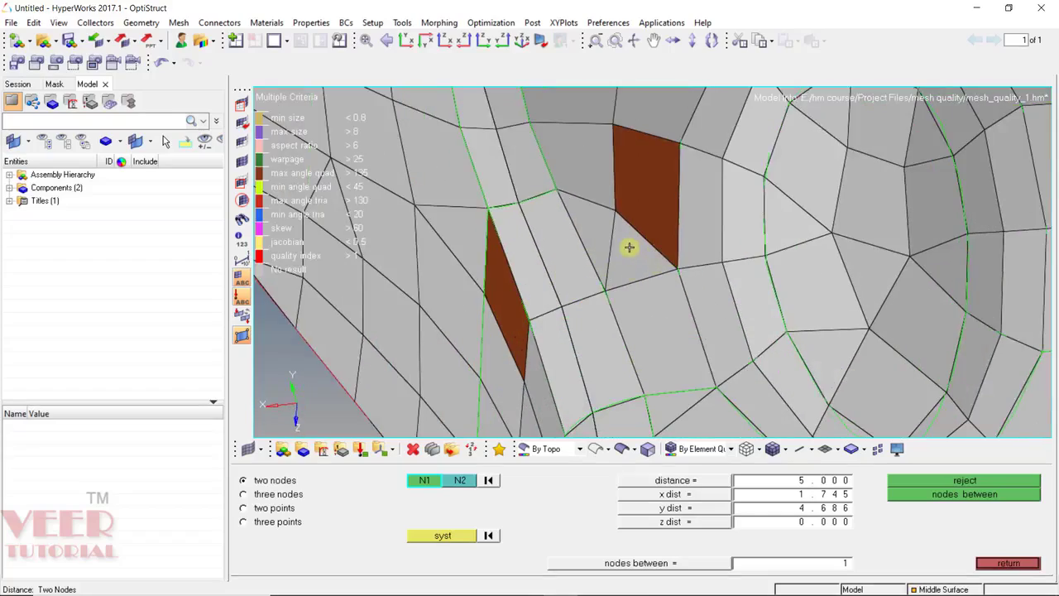
left_click_drag(536, 281, 825, 356, "ctrl")
left_click_drag(619, 203, 606, 213, "ctrl")
scroll(625, 228, "up", 5)
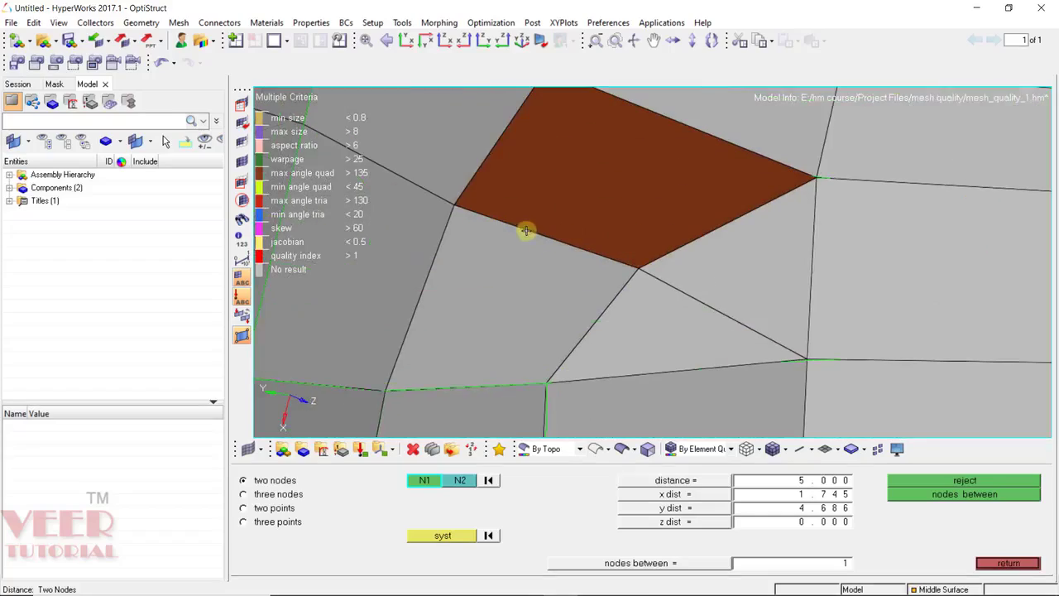
scroll(926, 331, "down", 5)
scroll(870, 283, "up", 5)
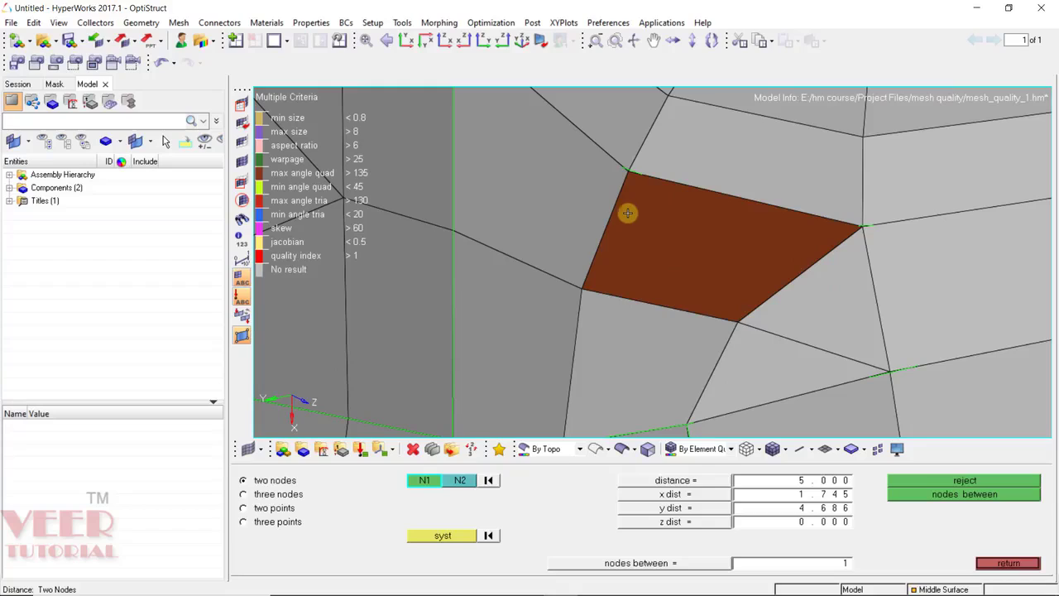
left_click(626, 168)
left_click(592, 273)
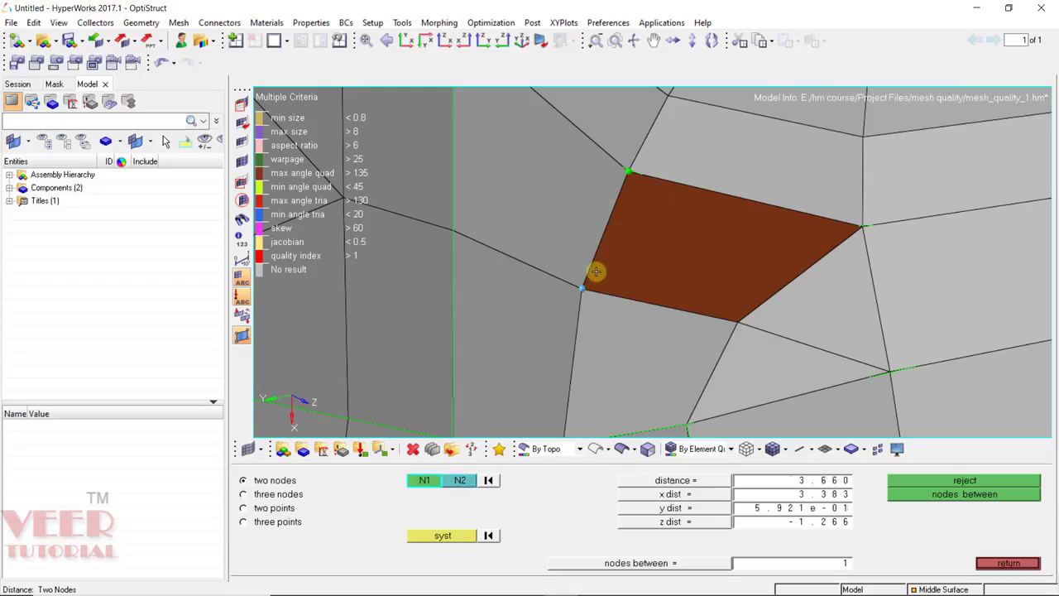
left_click(845, 483)
type("3.5")
key("Return")
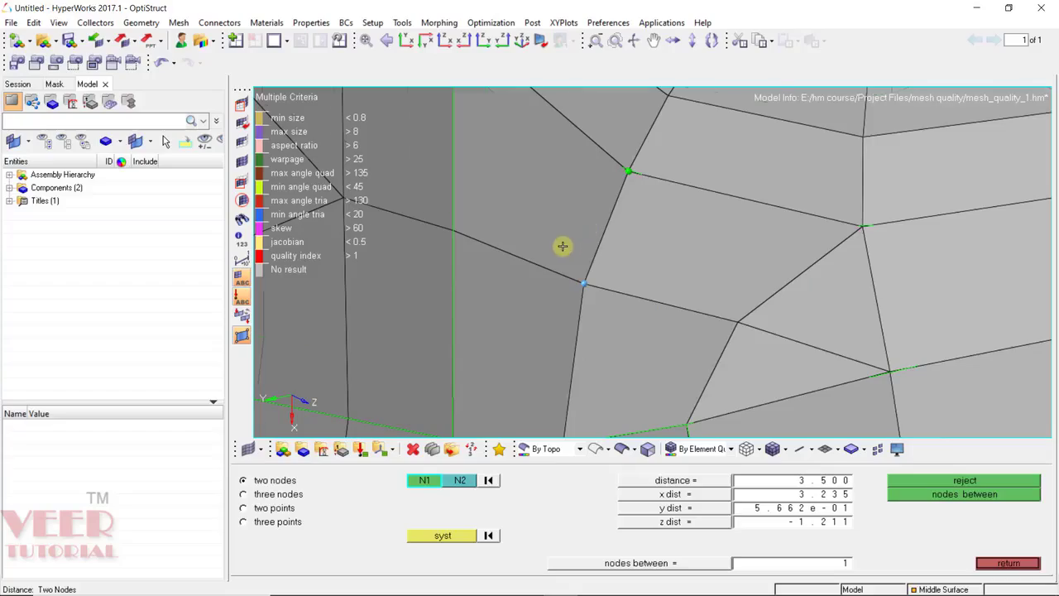
Step: Measure the three-node angle at the sharp tip of the failed min angle tria on the pocket's upper corner
scroll(563, 245, "down", 6)
mouse_move(568, 292)
left_mouse_down("ctrl")
mouse_move(573, 200)
mouse_move(675, 251)
mouse_move(513, 258)
mouse_move(529, 278)
mouse_move(568, 273)
left_mouse_up("ctrl")
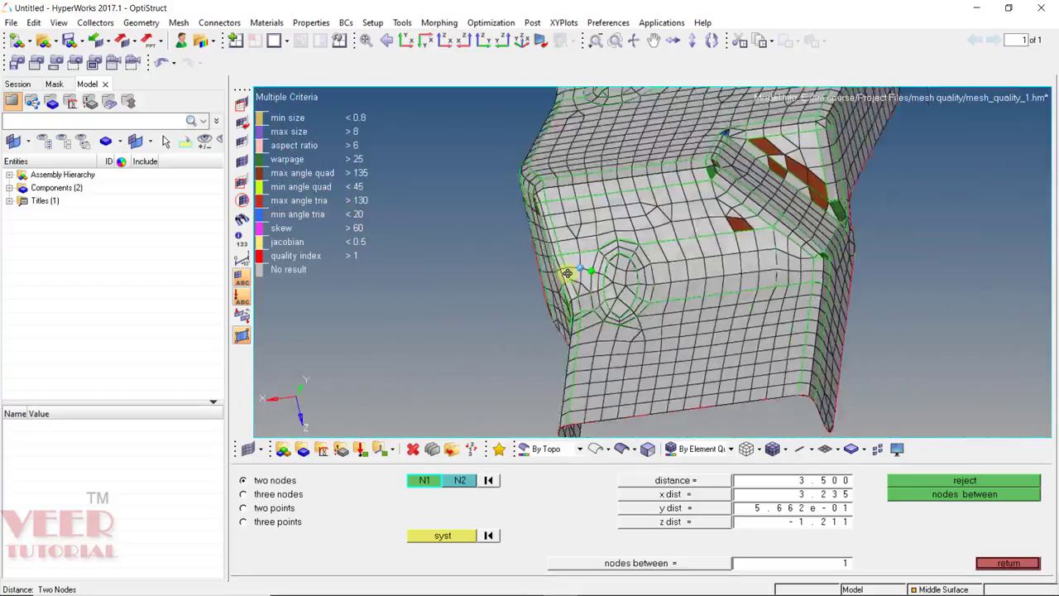
scroll(568, 273, "up", 10)
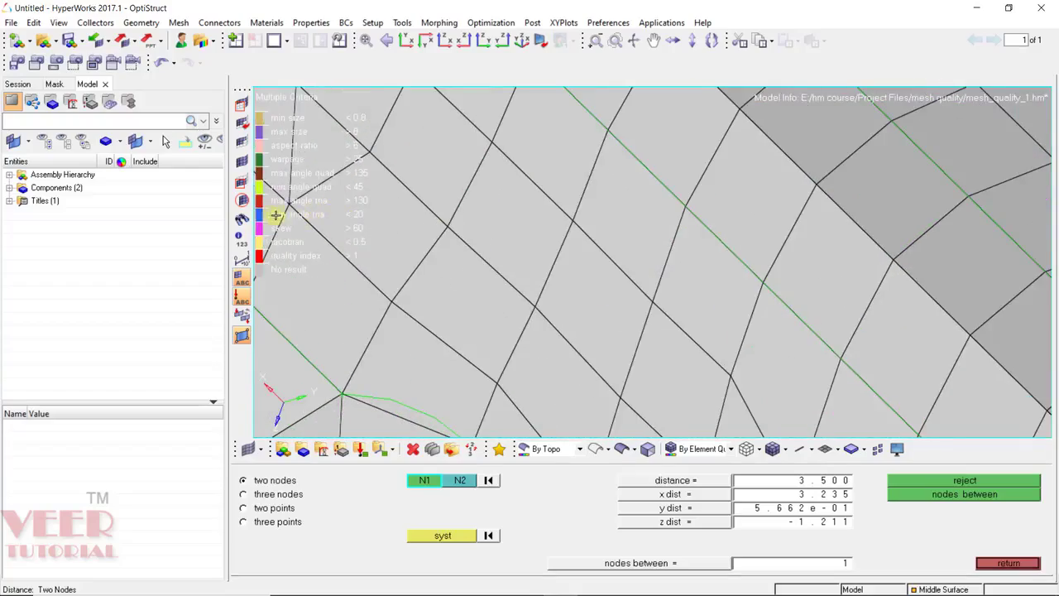
scroll(276, 215, "down", 6)
scroll(632, 263, "up", 5)
left_click_drag(551, 239, 526, 257, "ctrl")
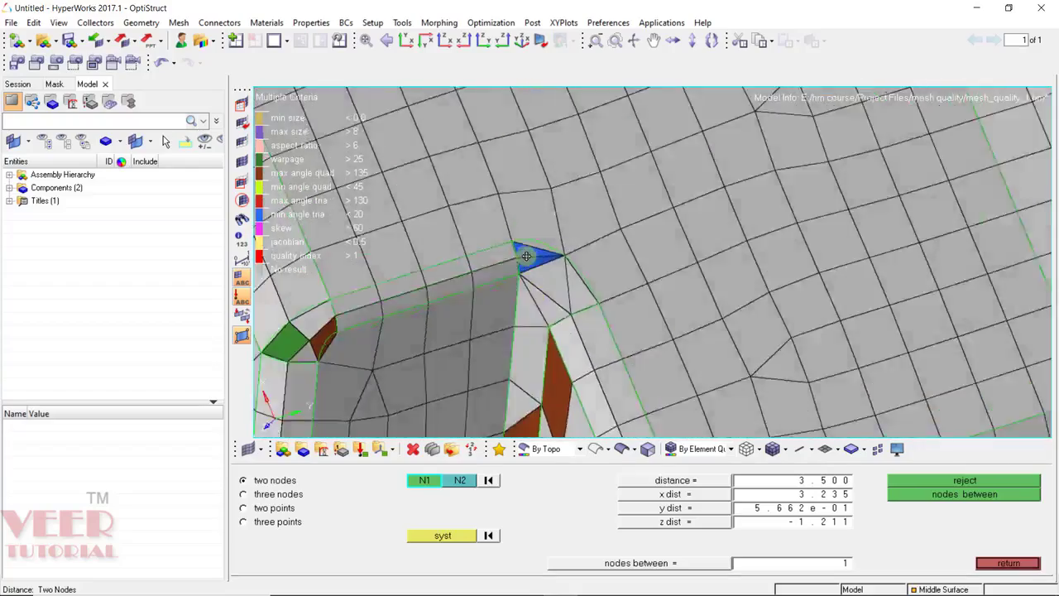
scroll(526, 256, "up", 10)
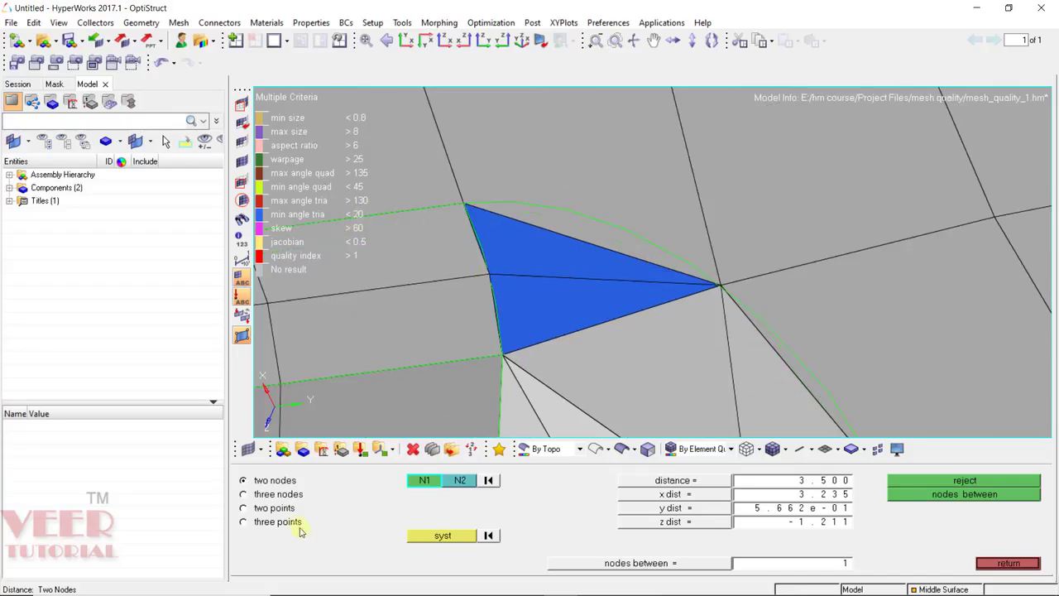
left_click(278, 494)
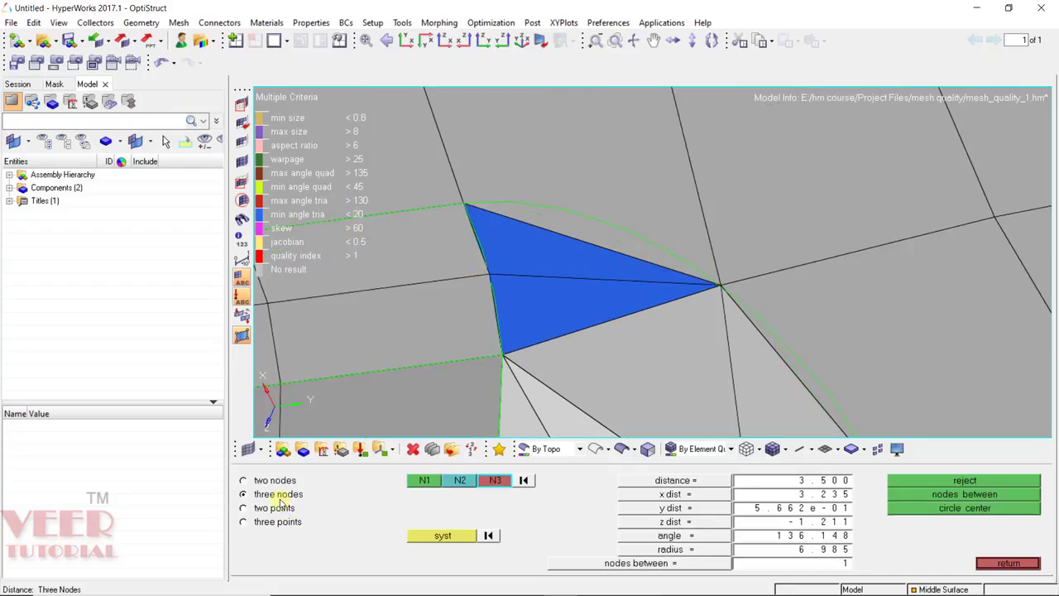
left_click(527, 481)
left_click(493, 276)
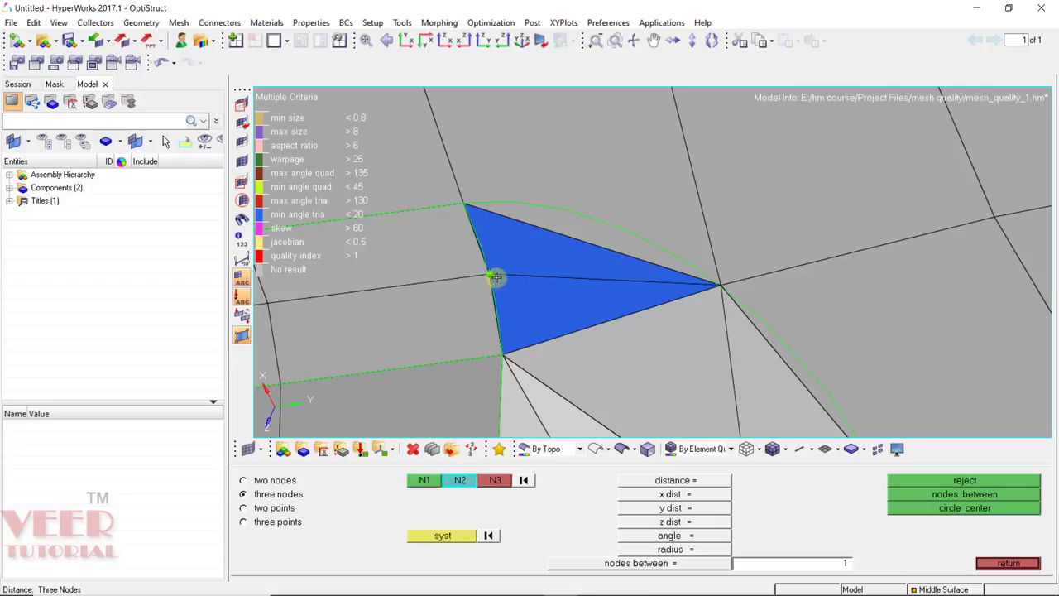
left_click(732, 286)
left_click(469, 209)
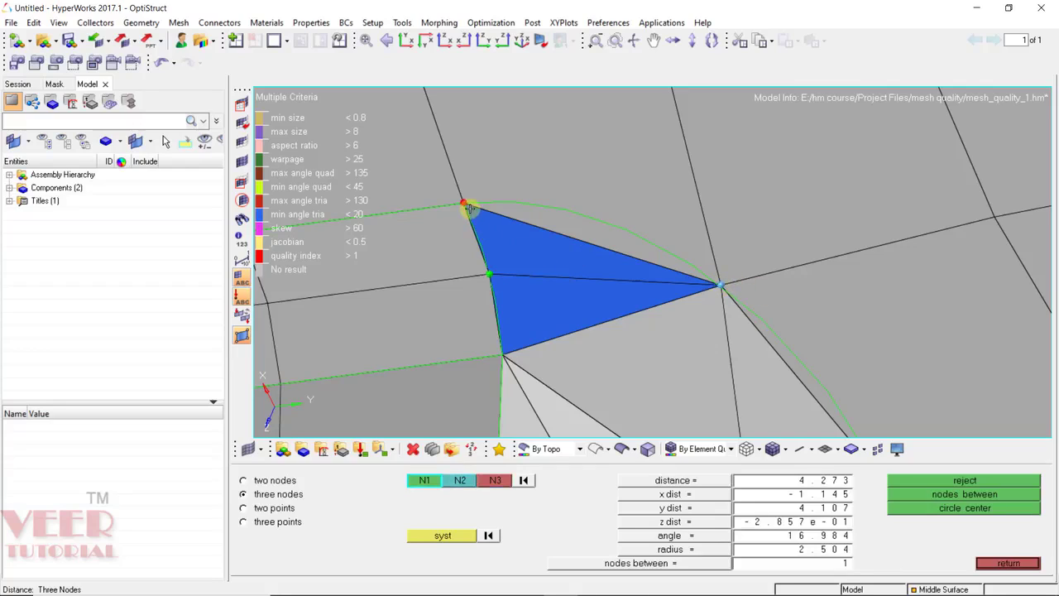
Step: Translate the shared tip node of the two failed min angle trias toward the pocket's upper corner node in 0.1 increments, 0.4 net
left_click(809, 538)
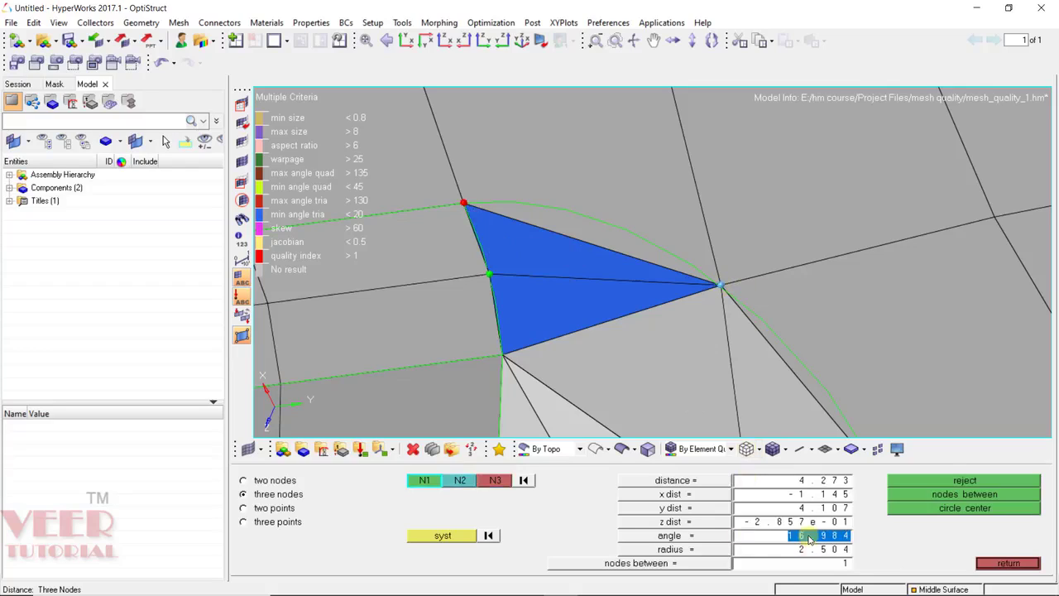
left_click(523, 480)
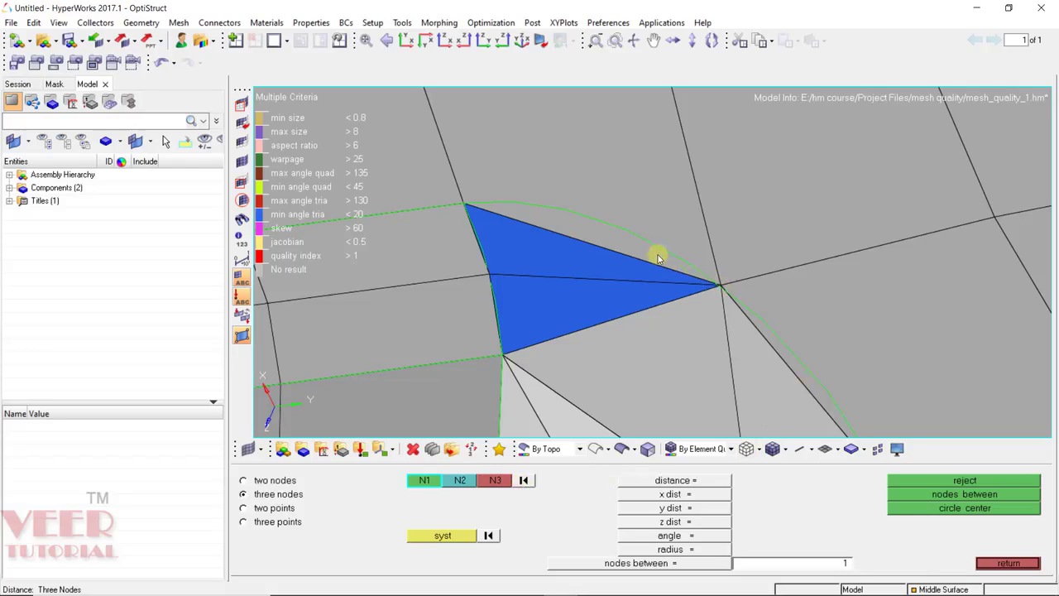
key("shift+F4")
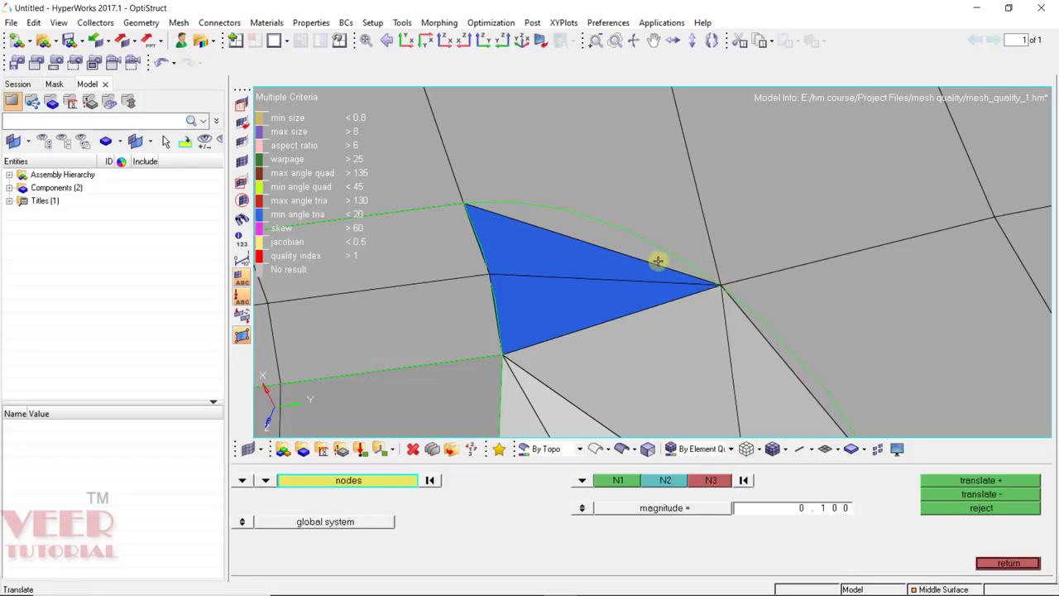
left_click(721, 285)
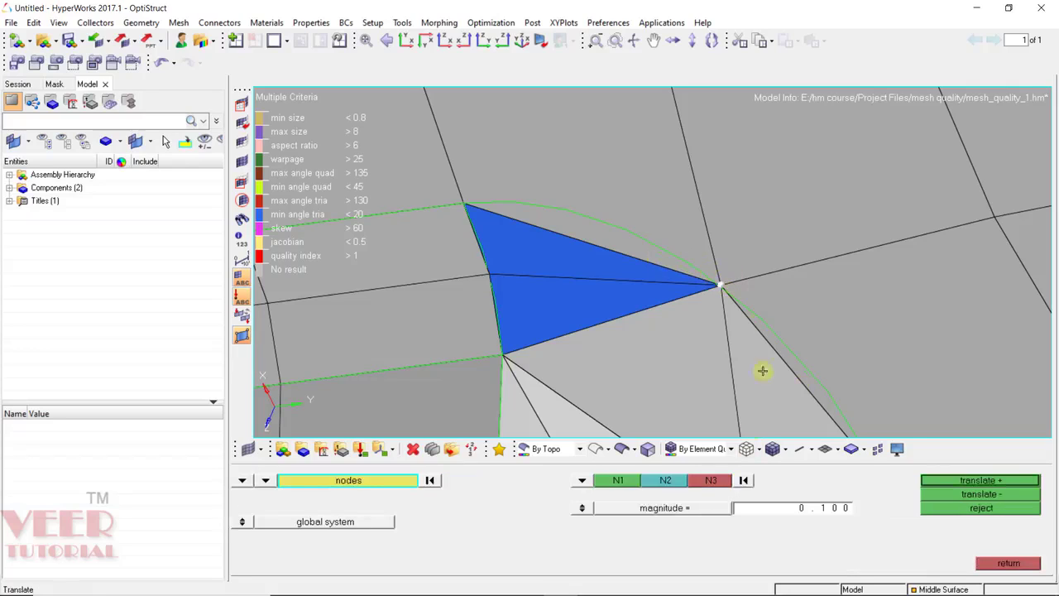
left_click(622, 481)
left_click(720, 285)
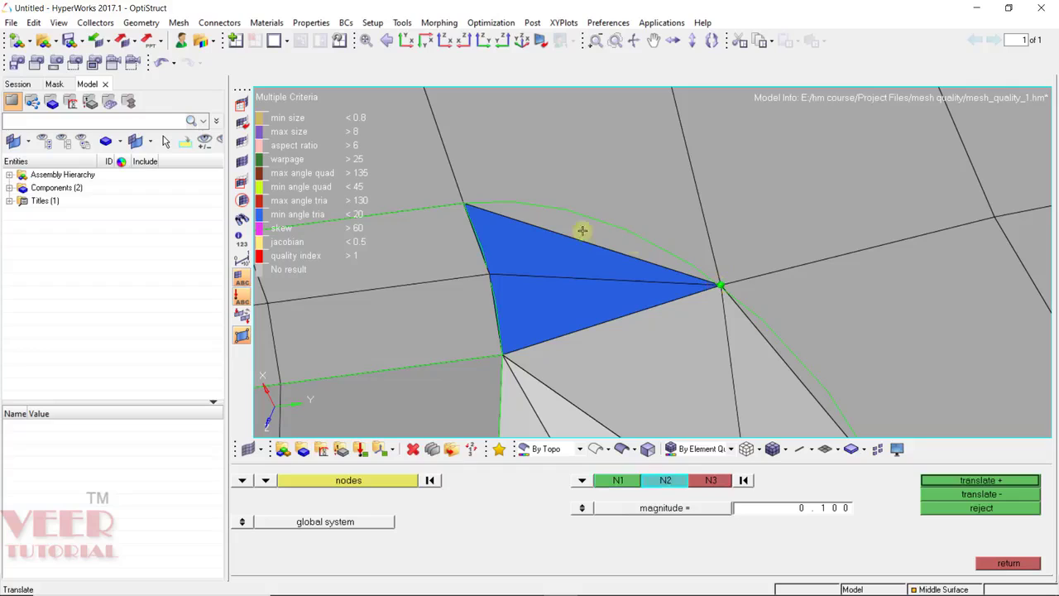
left_click(467, 206)
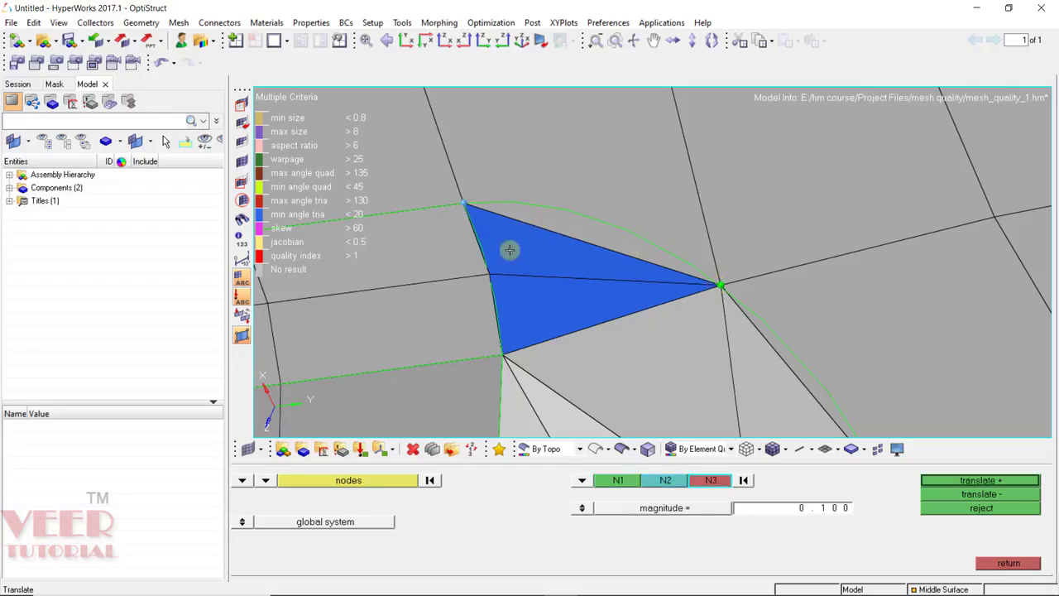
left_click(991, 481)
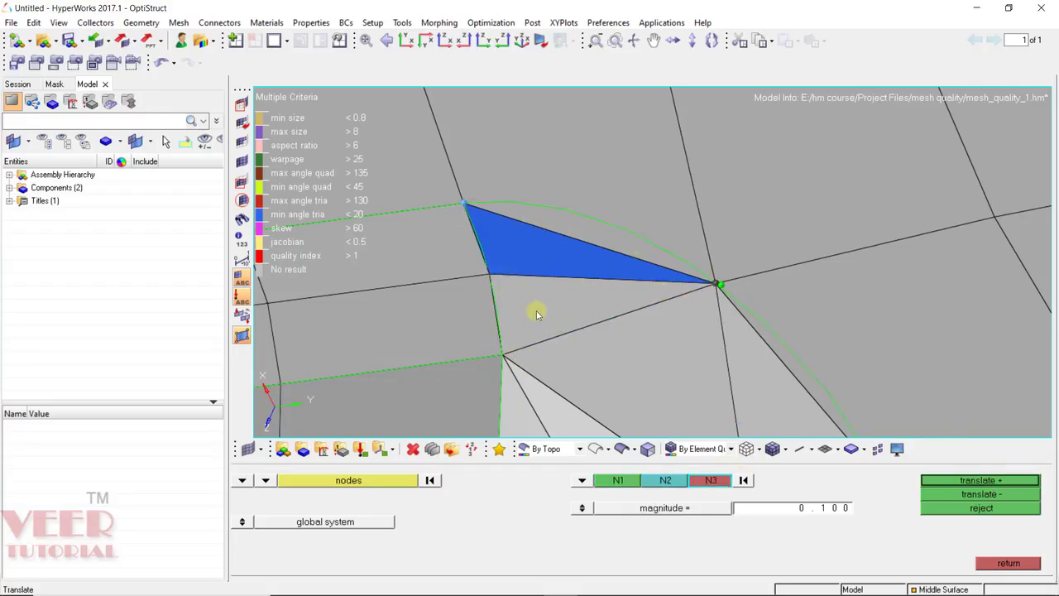
left_click(1005, 480)
left_click(1005, 480)
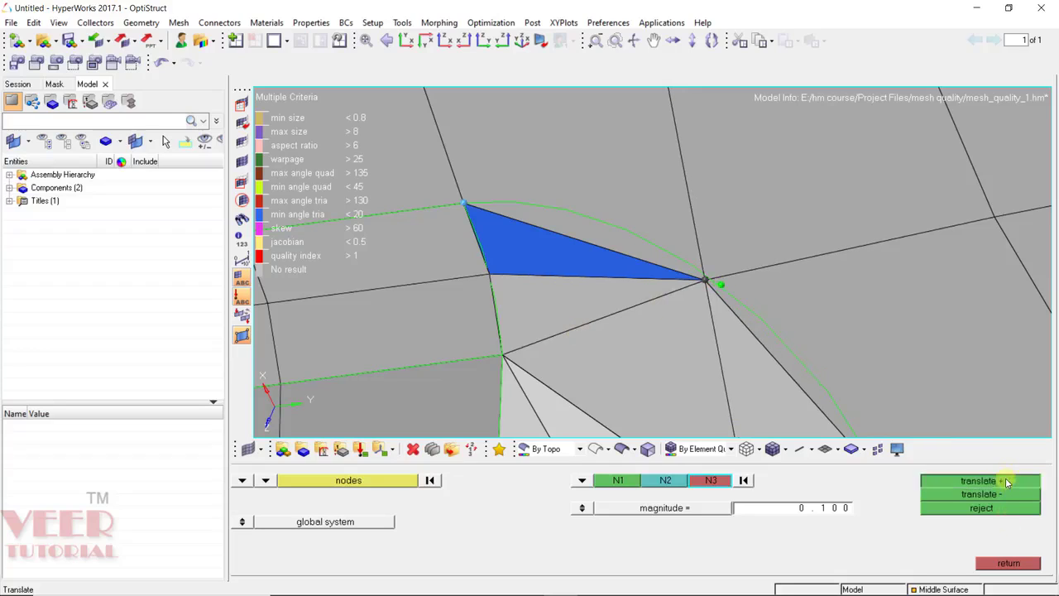
left_click(1005, 480)
left_click(1005, 480)
left_click(999, 495)
left_click(999, 495)
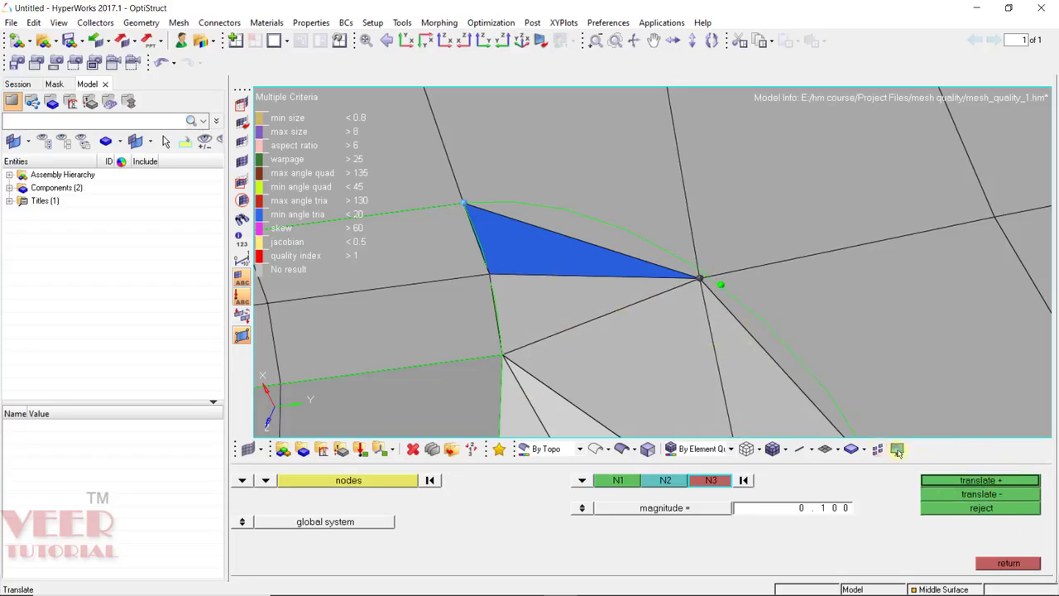
left_click(1005, 567)
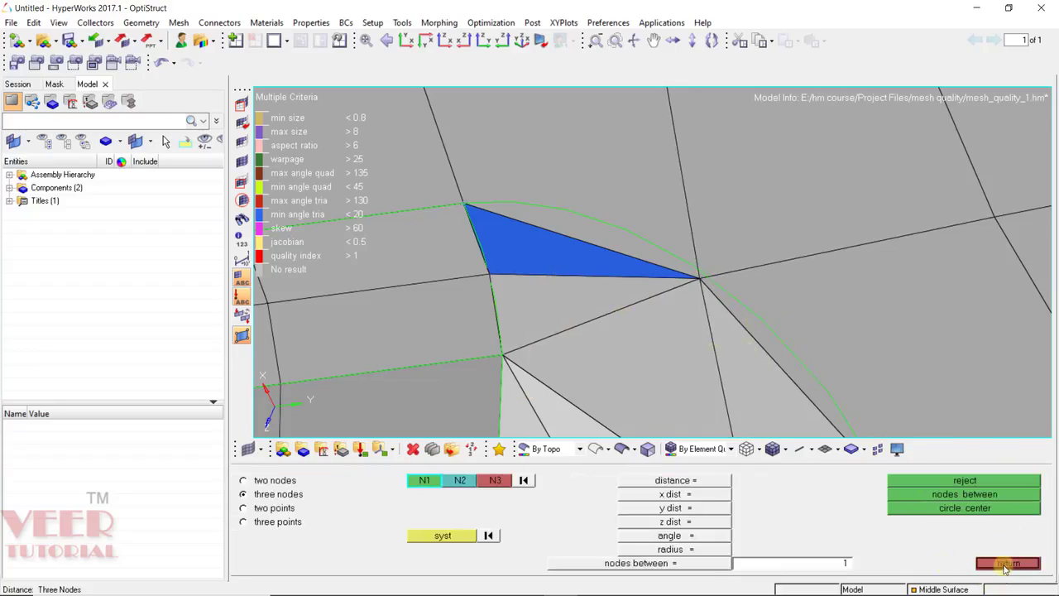
Step: Set the distance from the neighbouring mesh node above the pocket to the remaining failed tria's upper corner node to 4.2
scroll(571, 322, "down", 3, "ctrl")
scroll(520, 223, "up", 2, "ctrl")
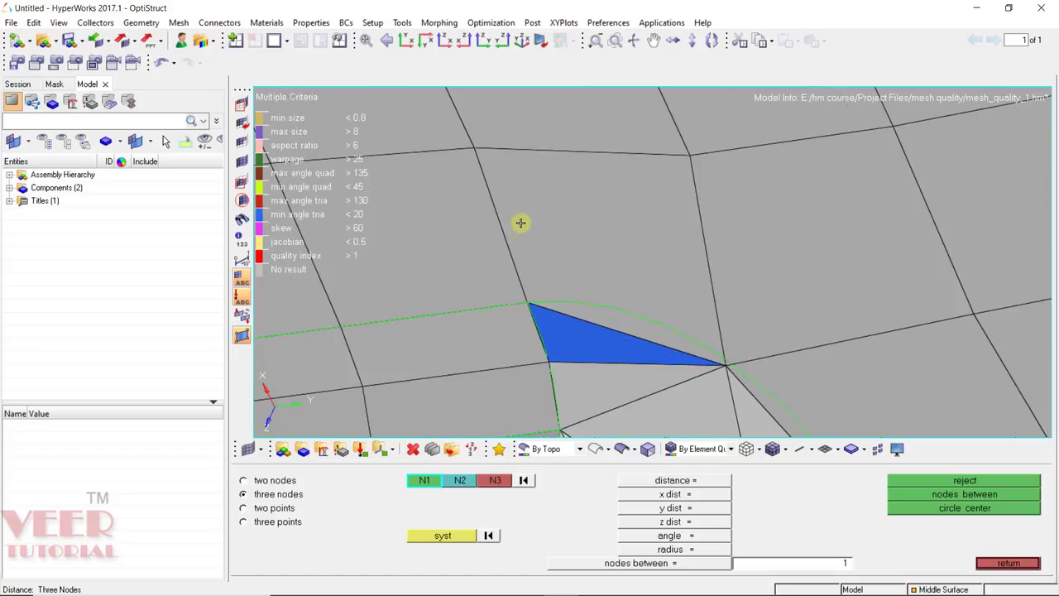
left_click(474, 145)
left_click(526, 303)
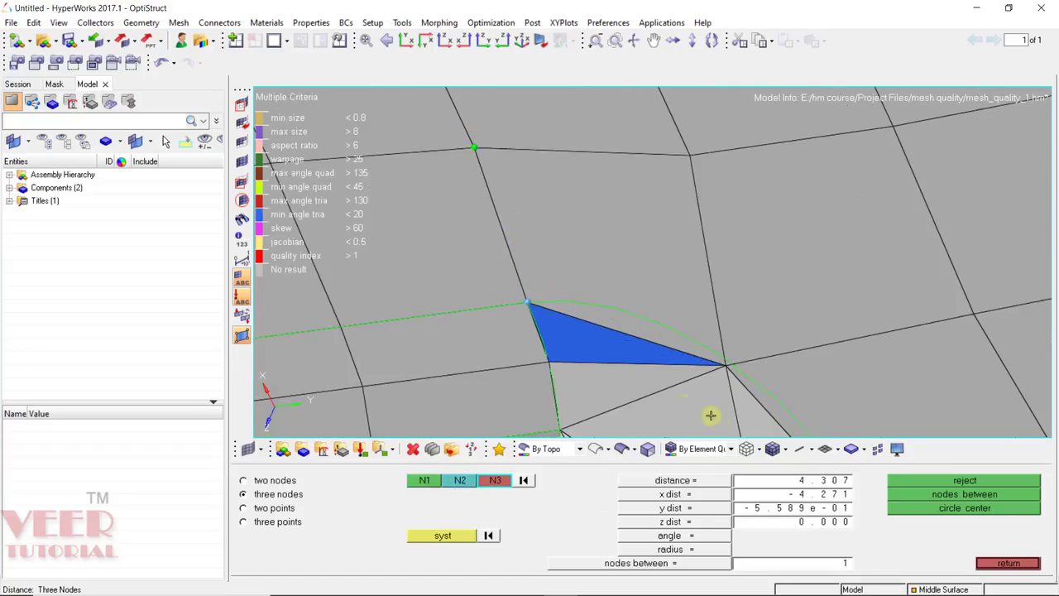
left_click(800, 481)
type("4.2")
key("Return")
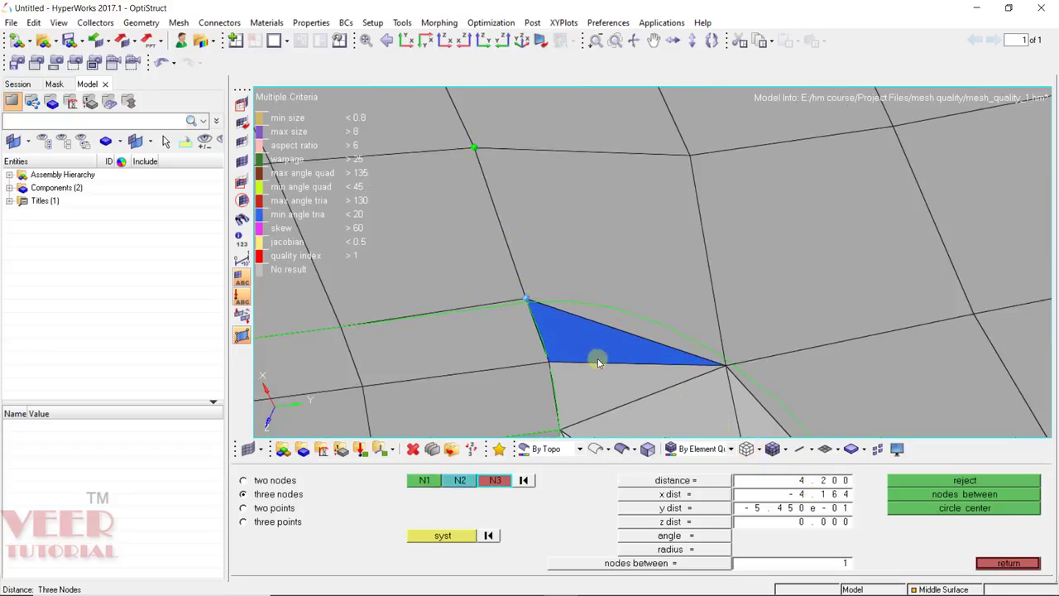
Step: Check the 2D quality values of the remaining failed min angle tria at the pocket corner
key("F10")
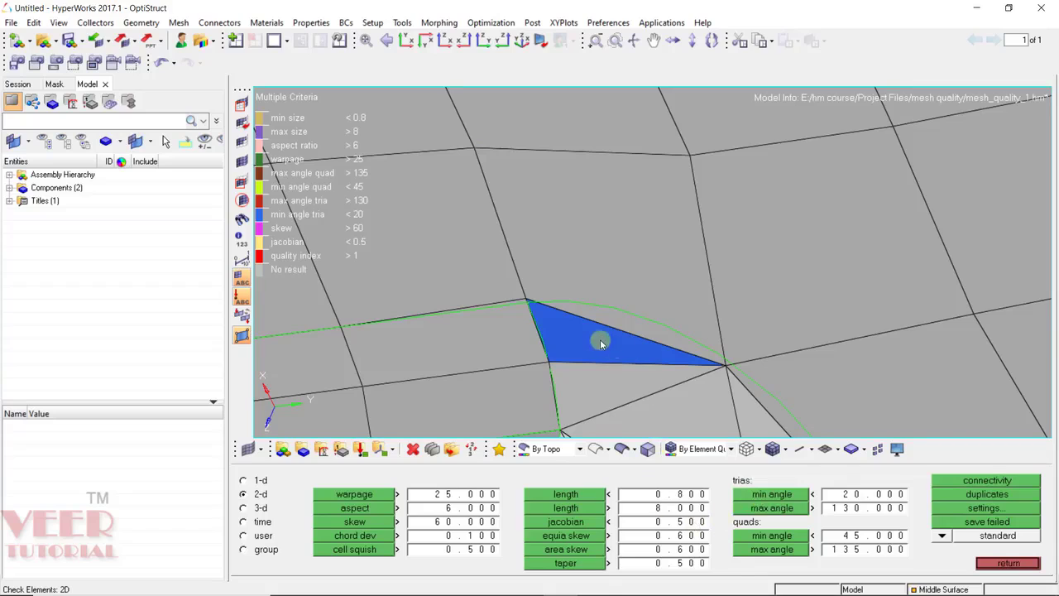
left_click(600, 343)
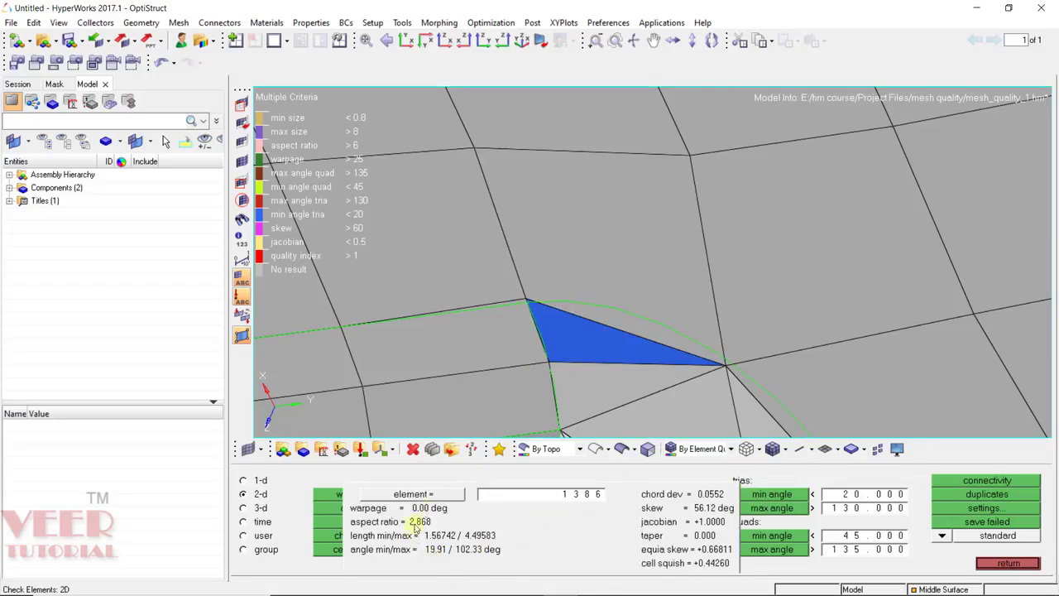
left_click(1011, 563)
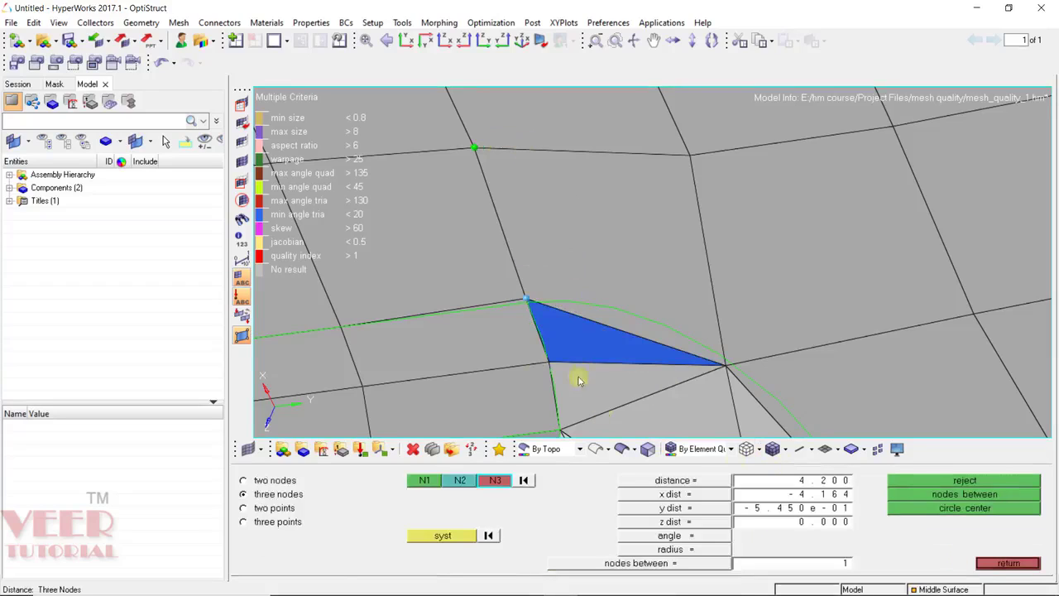
Step: Reduce the distance between the picked nodes above the failed tria to 4.15 and finish the distance adjustment
double_click(783, 482)
type("4.15")
key("Return")
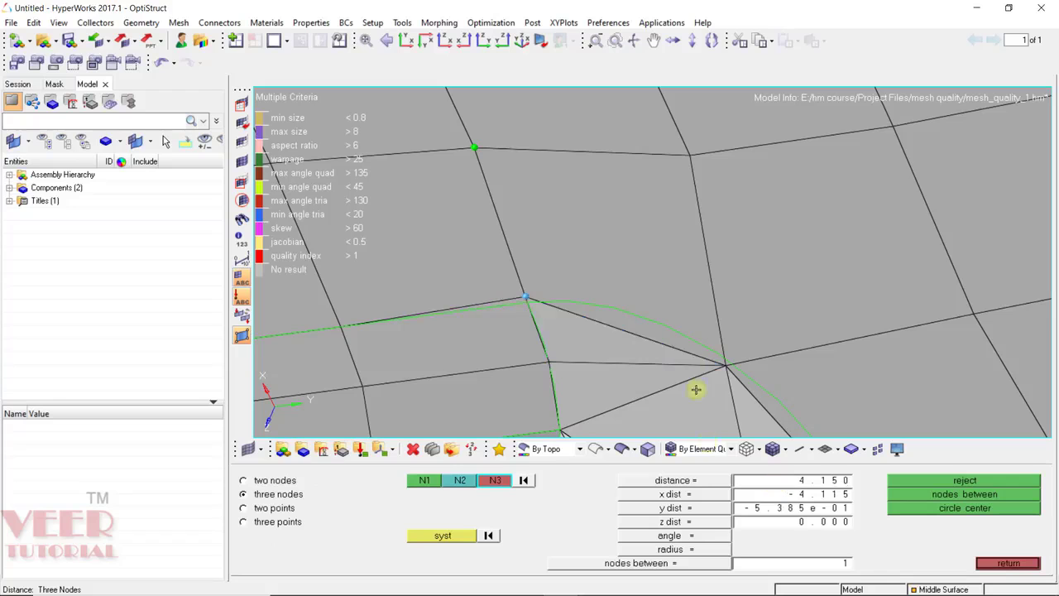
key("Escape")
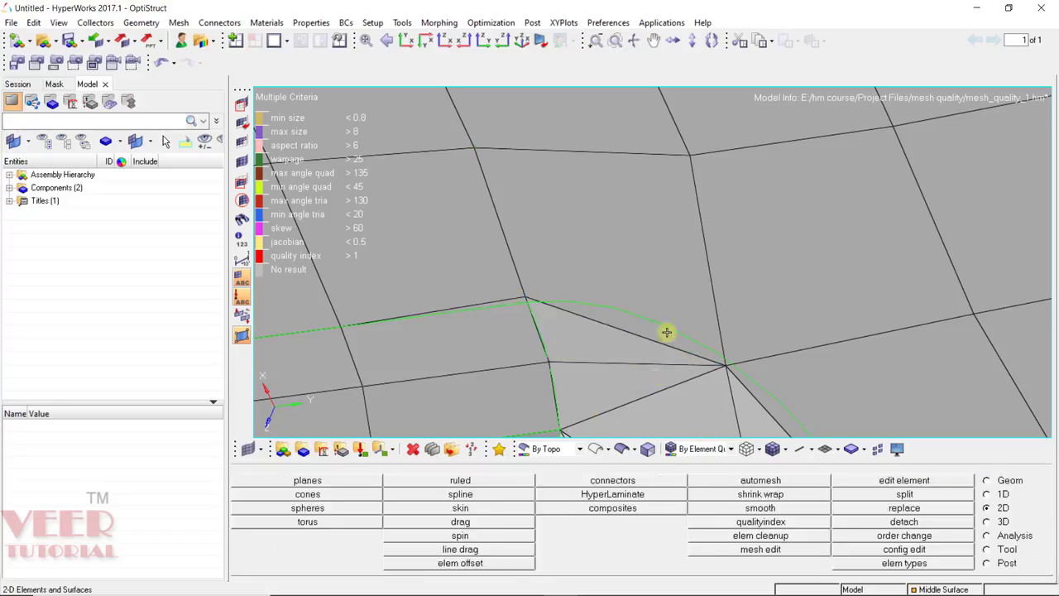
Step: Examine the whole bracket mesh from several angles for elements still failing the quality criteria
scroll(616, 212, "down", 10, "ctrl")
scroll(639, 227, "down", 3)
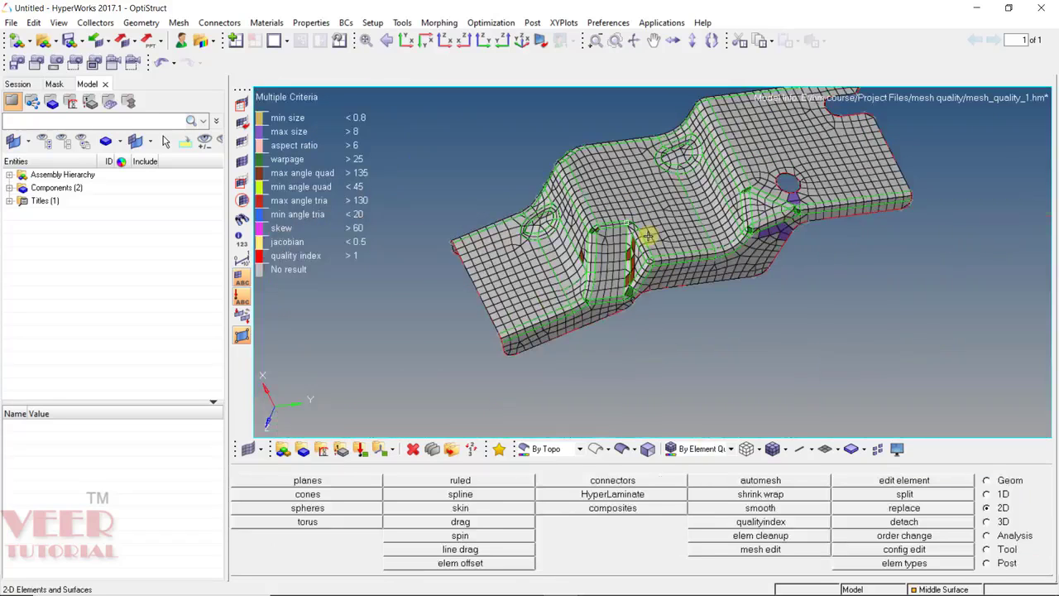
mouse_move(640, 226)
left_mouse_down("ctrl")
mouse_move(775, 320)
mouse_move(593, 206)
mouse_move(631, 262)
mouse_move(760, 245)
mouse_move(660, 375)
mouse_move(629, 214)
left_mouse_up("ctrl")
scroll(629, 214, "up", 4, "ctrl")
left_click_drag(731, 291, 690, 270, "ctrl")
scroll(694, 269, "down", 4, "ctrl")
scroll(356, 148, "up", 3)
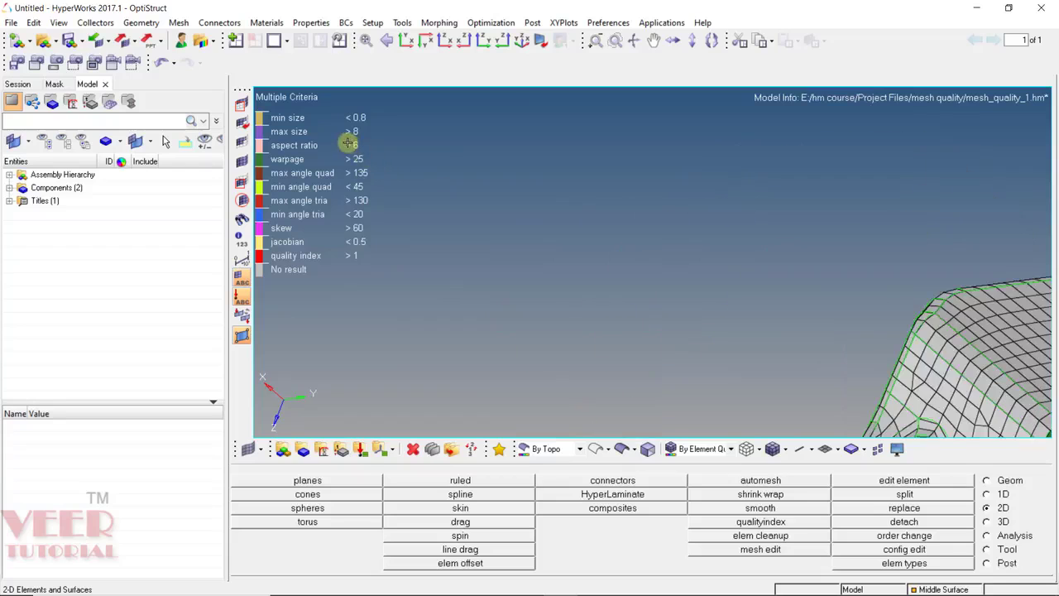
scroll(337, 158, "down", 3)
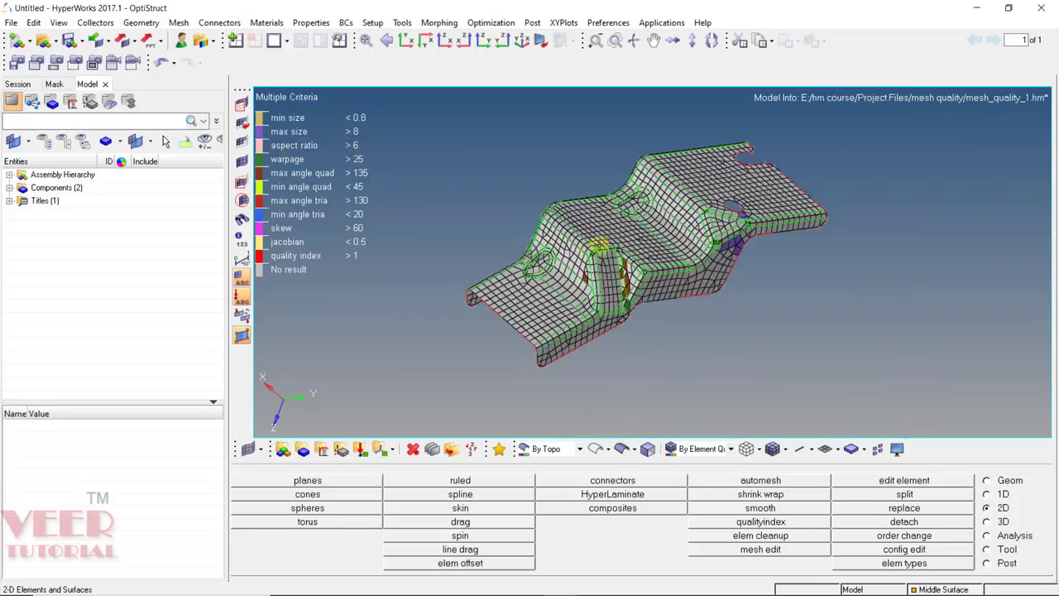
left_click_drag(591, 199, 448, 163, "ctrl")
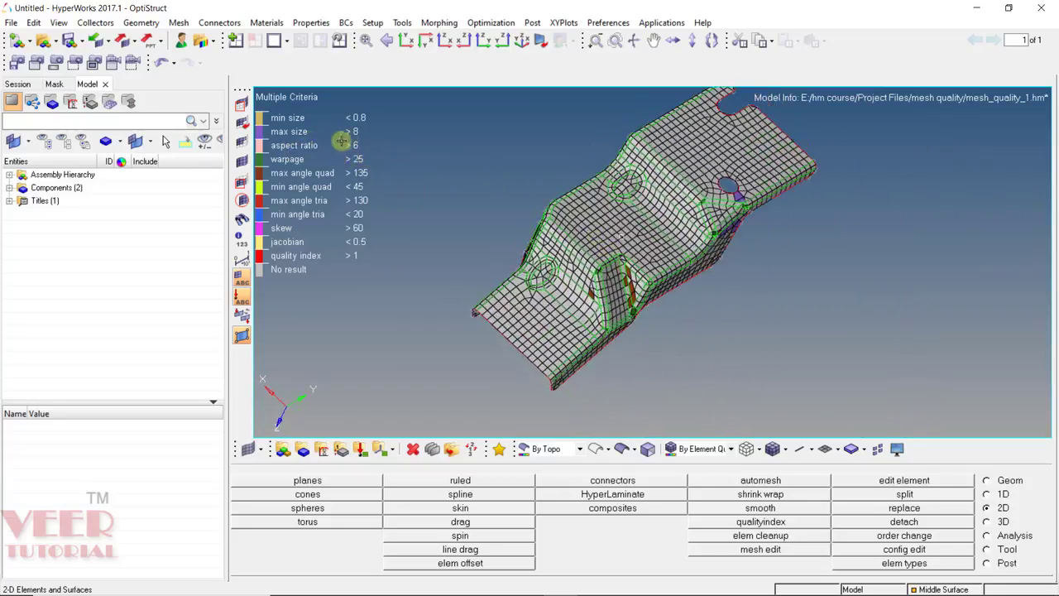